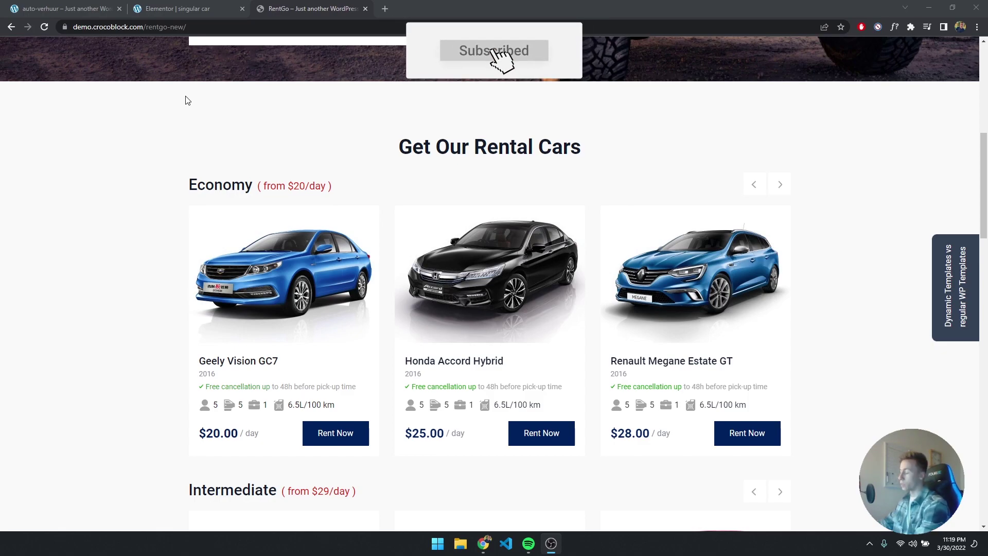
Examine the Economy and Intermediate rental car sections on the RentGo demo homepage.
scroll(314, 94, "up", 2)
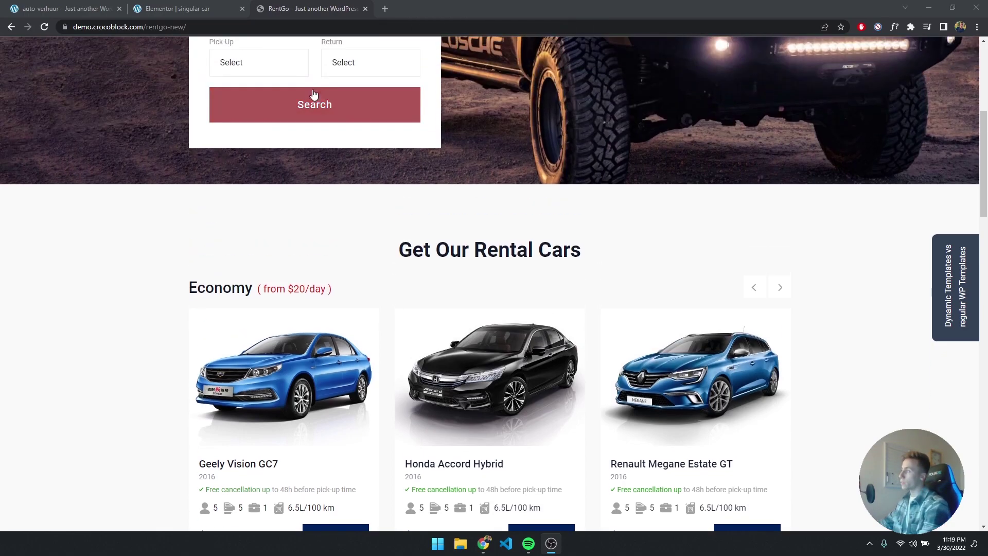
scroll(314, 94, "up", 6)
scroll(320, 154, "down", 8)
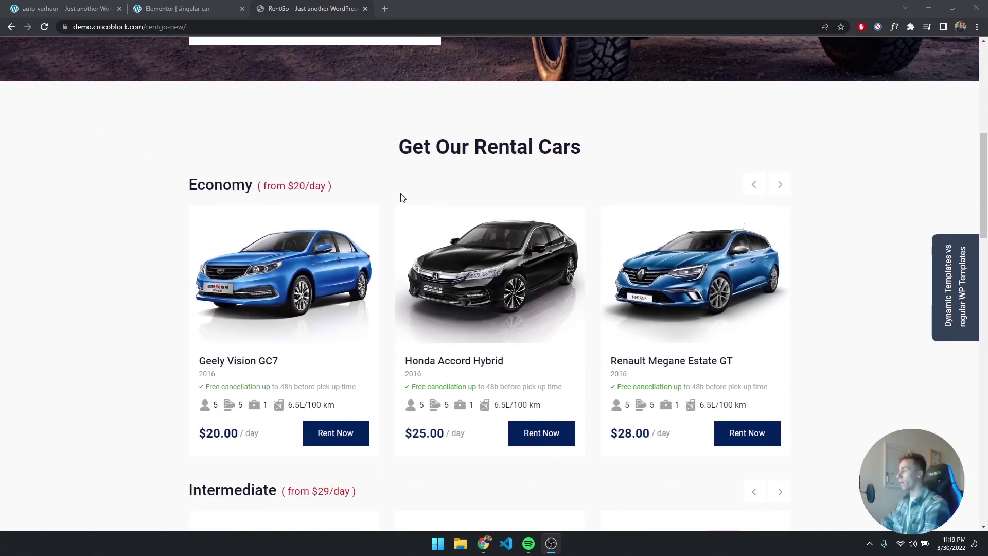
scroll(435, 288, "down", 5)
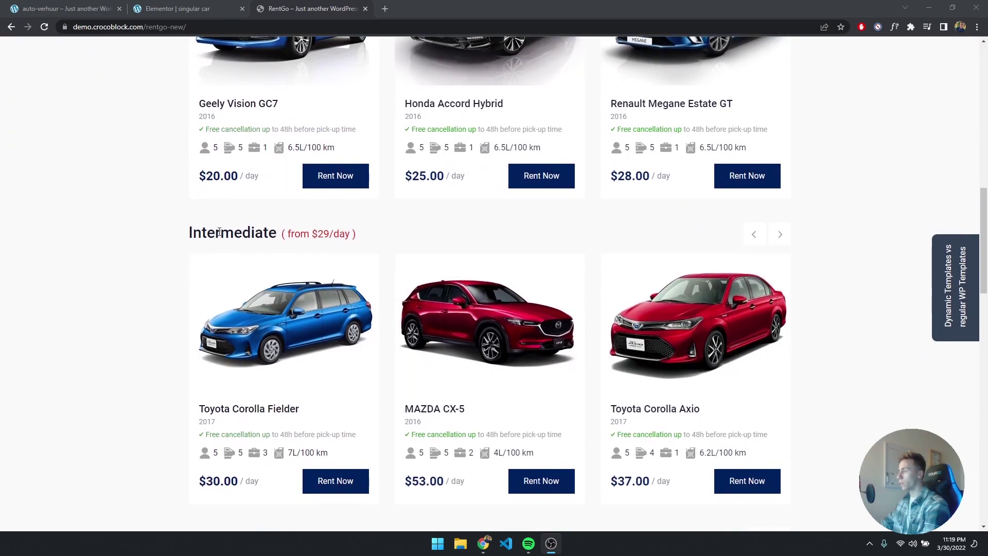
left_click_drag(185, 236, 311, 237)
left_click(392, 239)
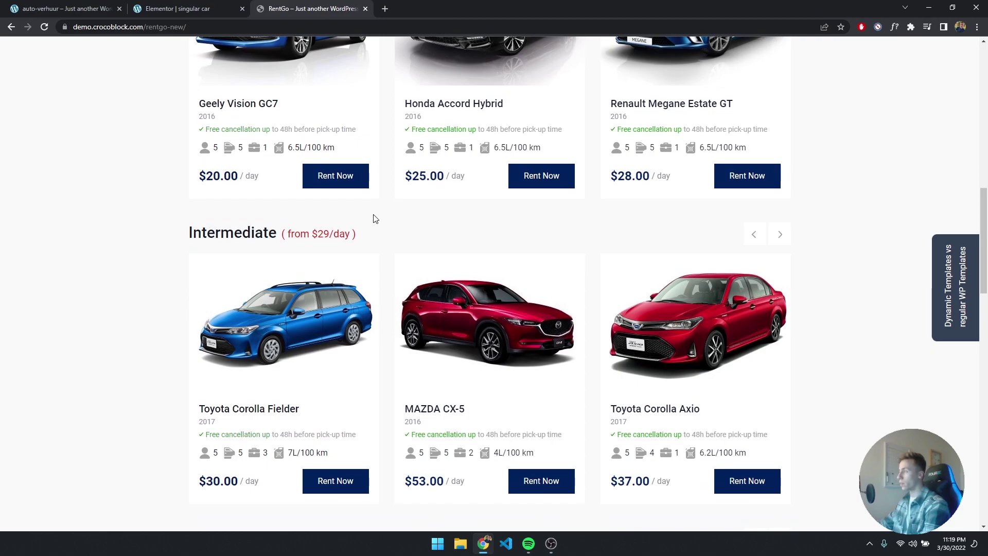
scroll(375, 212, "up", 2)
scroll(375, 211, "up", 3)
scroll(309, 229, "up", 2)
scroll(396, 265, "down", 2)
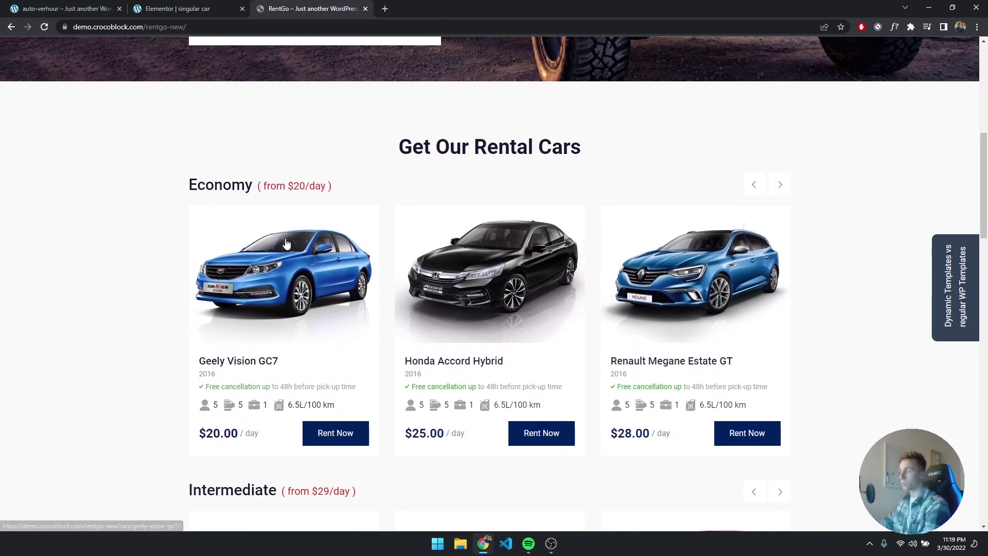
Page forward through the cars in the Economy carousel.
left_click(780, 184)
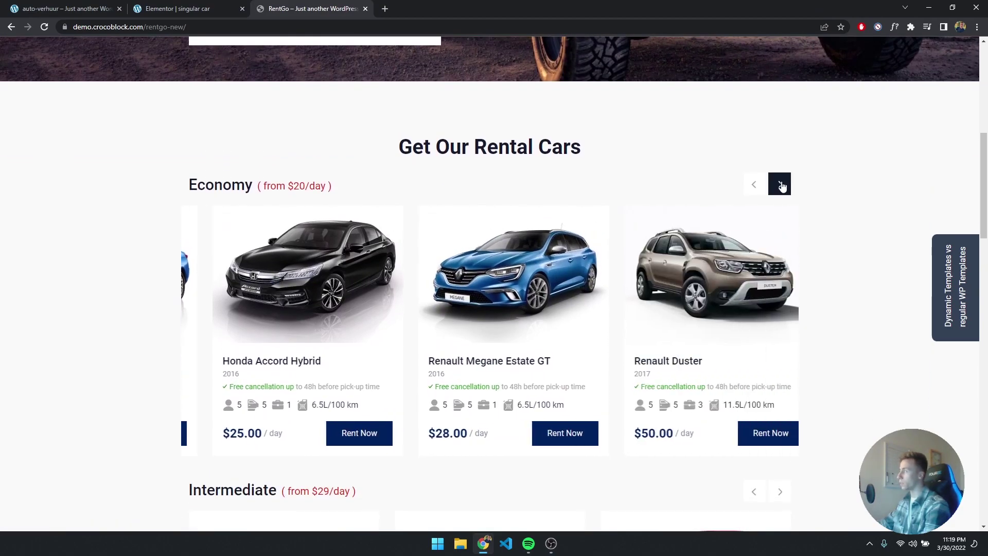
left_click(781, 185)
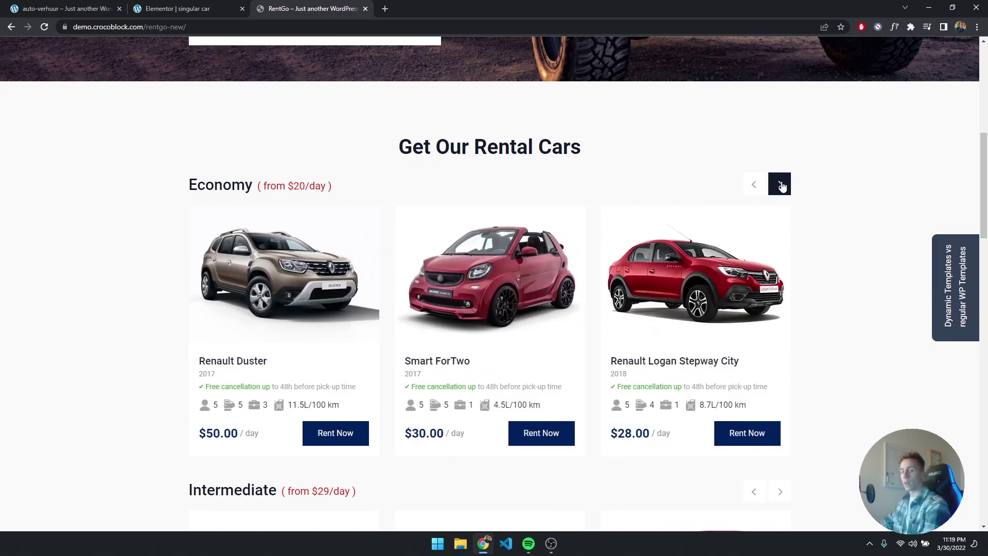
left_click(781, 184)
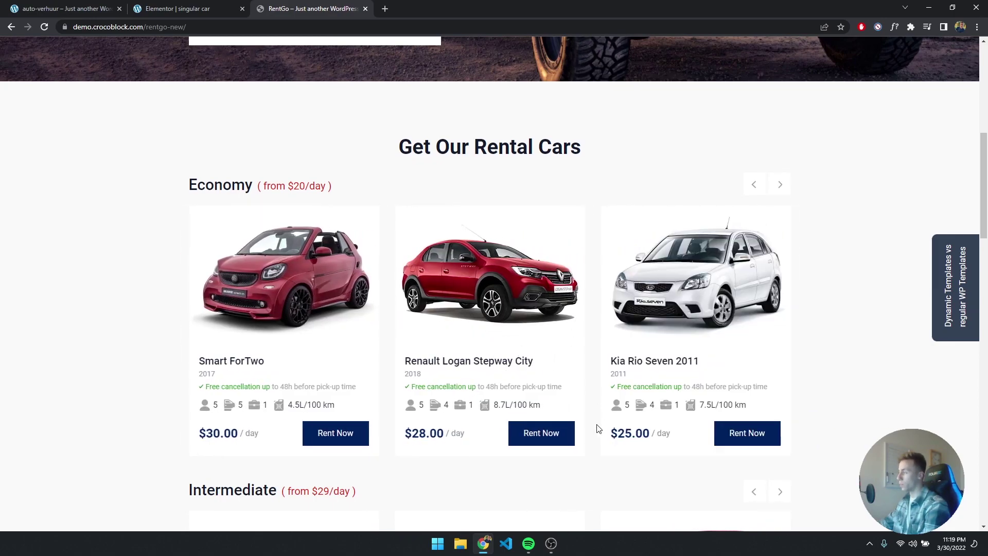
Open the Renault Logan Stepway City rental page, review its details, and return to the demo homepage.
left_click(558, 434)
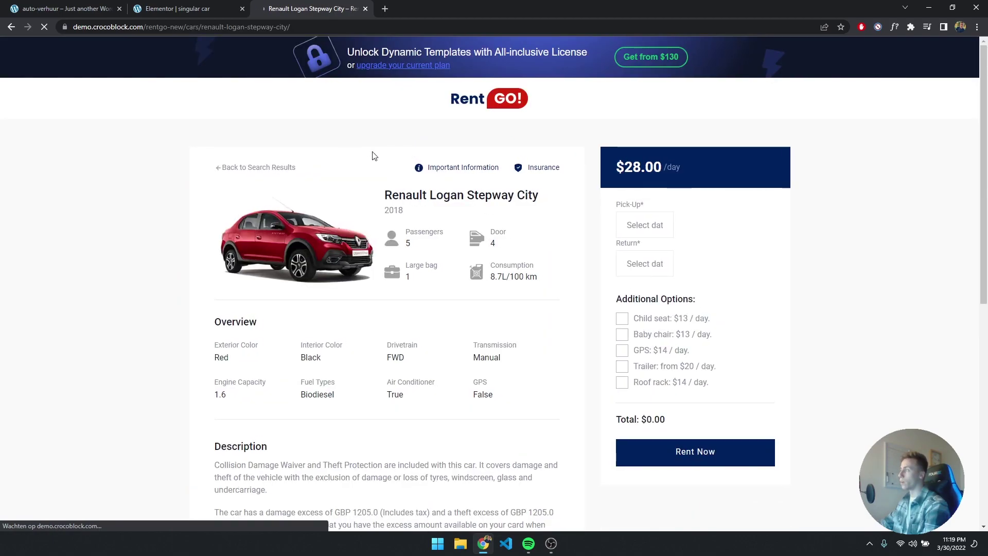
scroll(362, 168, "down", 4)
scroll(360, 163, "down", 4)
scroll(362, 149, "up", 9)
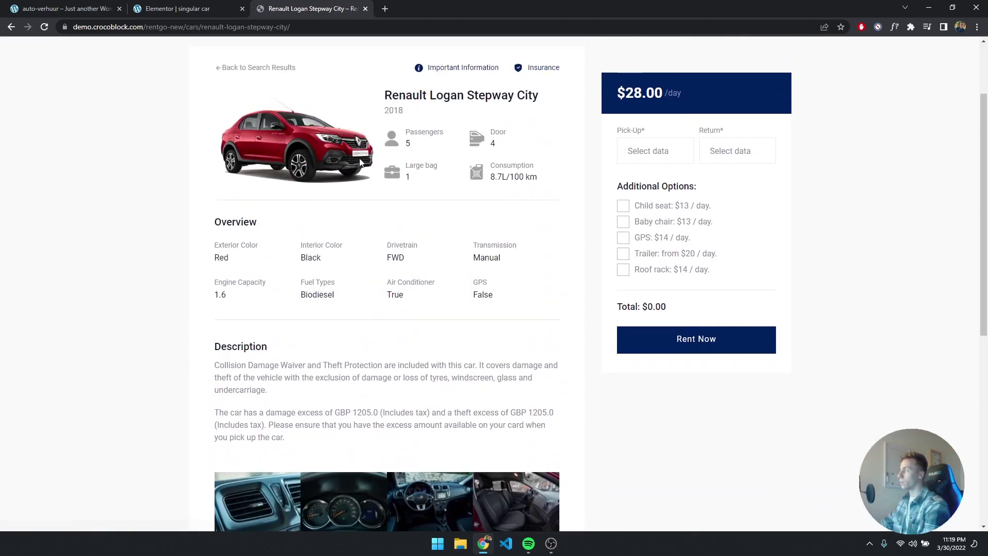
key("alt+Left")
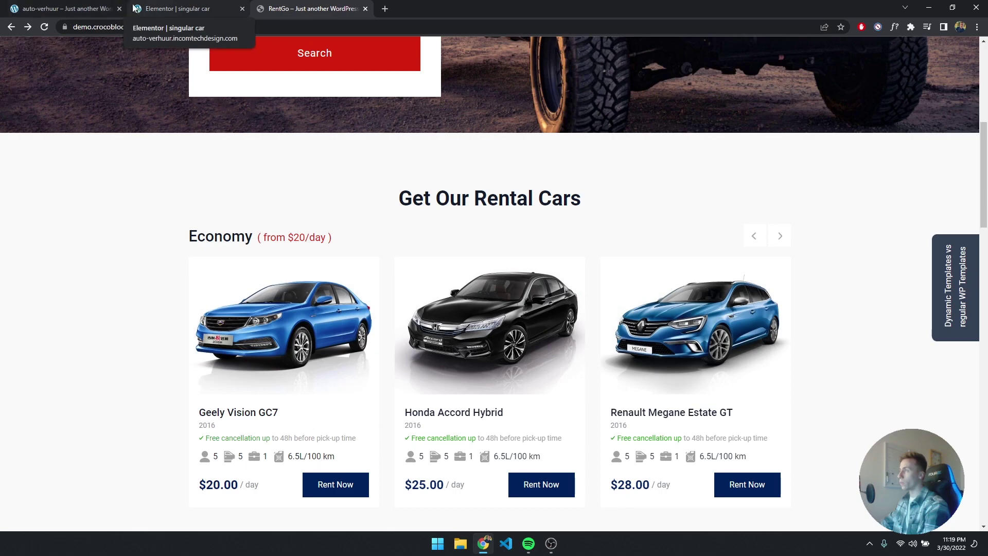
Switch to the auto-verhuur homepage and examine its Recommended Cars section.
left_click(73, 8)
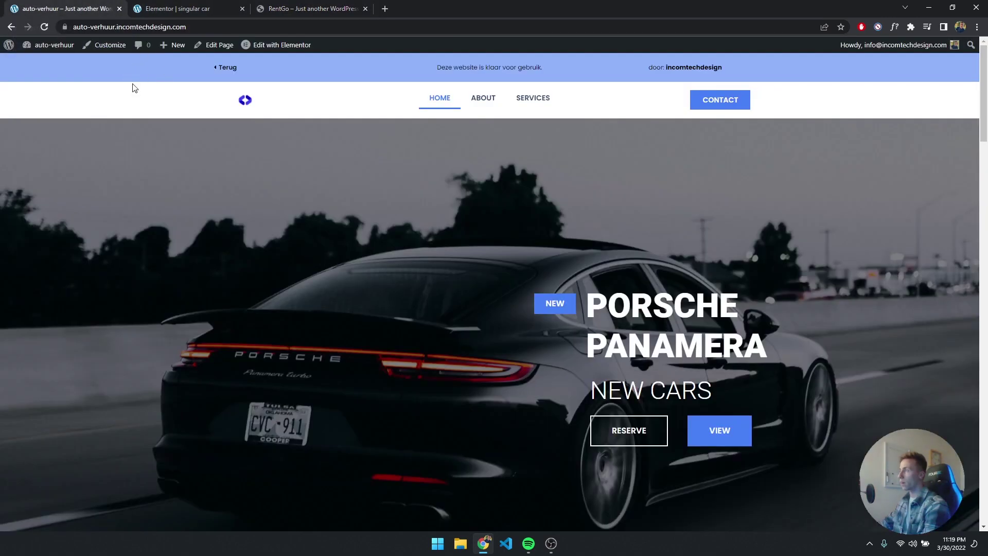
scroll(351, 111, "down", 15)
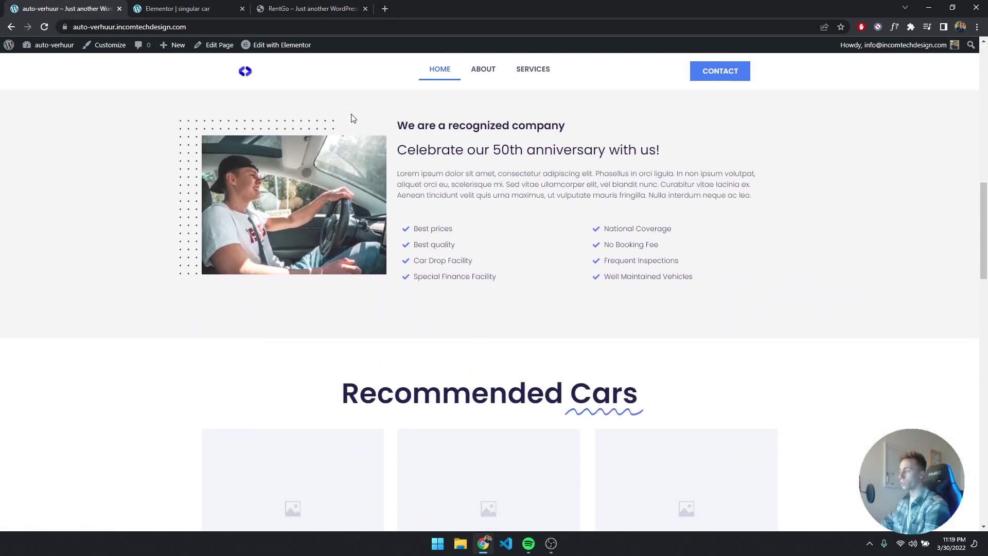
scroll(349, 120, "down", 5)
scroll(355, 206, "up", 9)
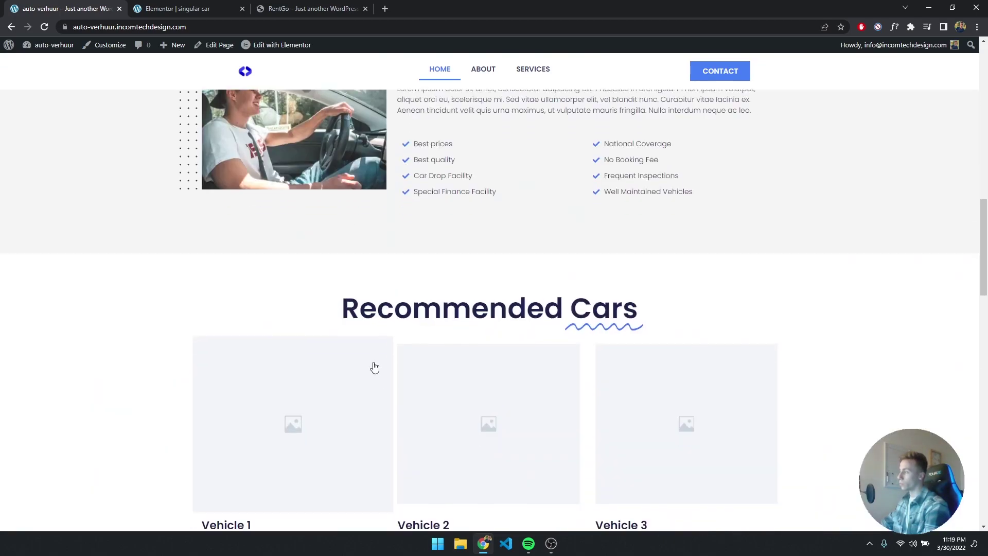
scroll(386, 376, "down", 1)
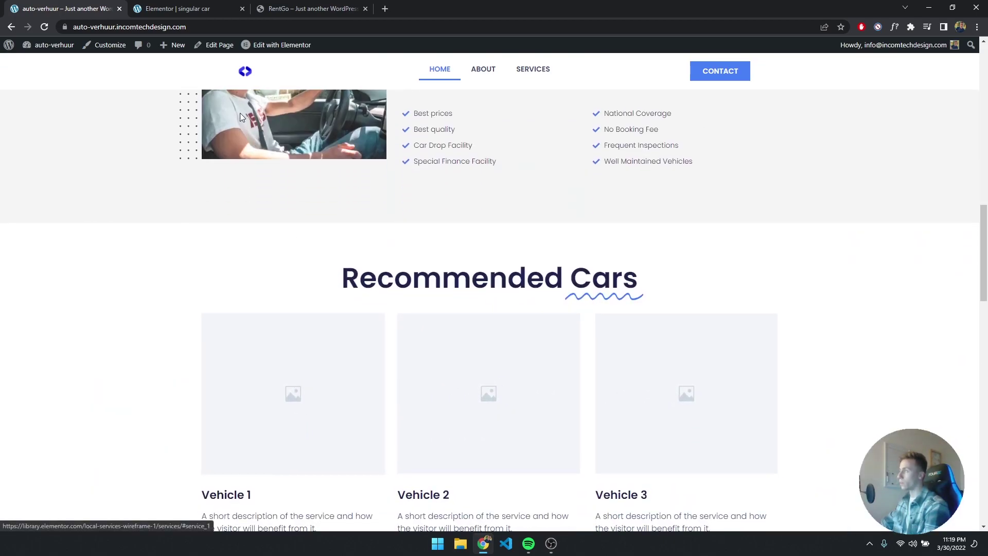
Switch to the singular car template in Elementor and review its car details layout.
left_click(186, 9)
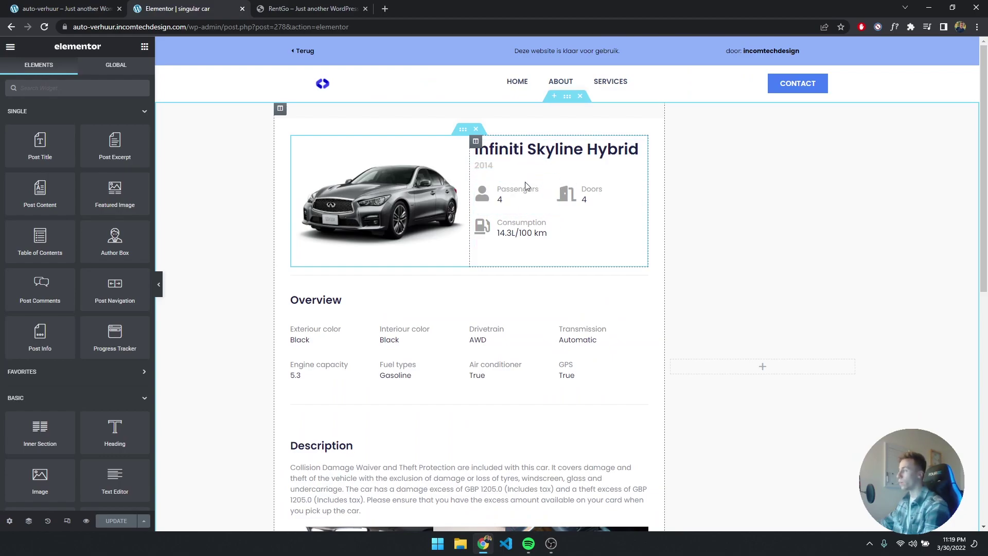
scroll(522, 193, "down", 5)
scroll(494, 206, "up", 5)
scroll(494, 207, "up", 1)
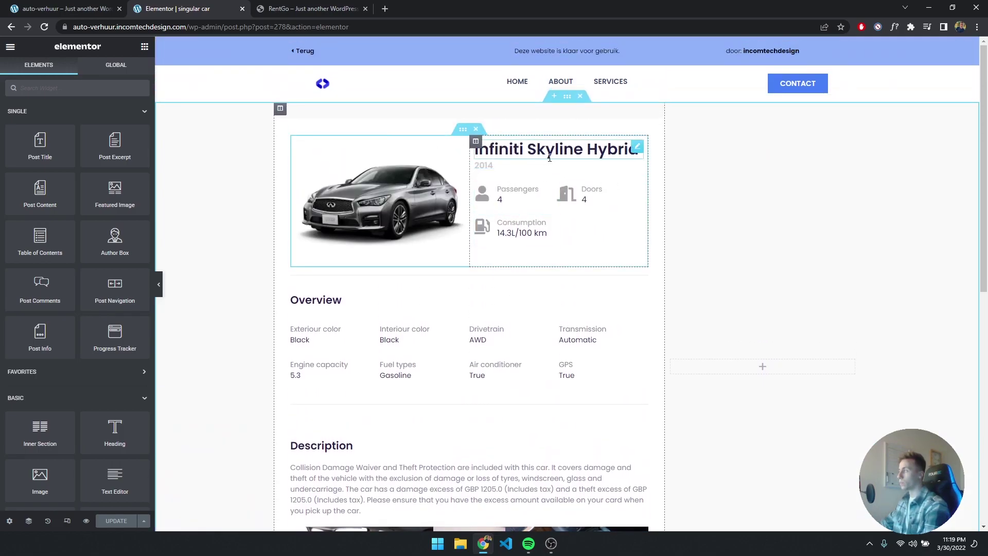
scroll(550, 158, "down", 1)
scroll(546, 156, "up", 1)
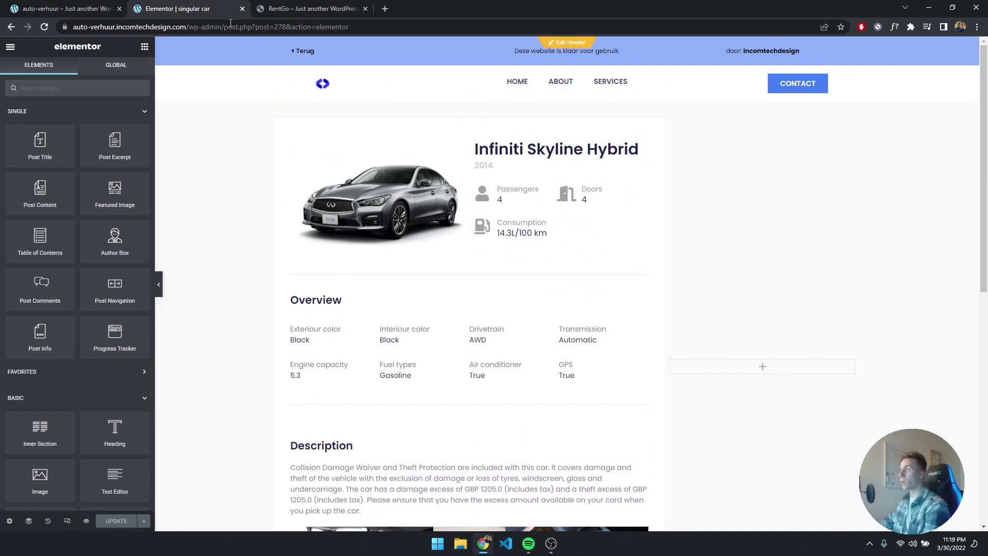
Return to the auto-verhuur homepage, go to its WordPress dashboard, and open the JetEngine listings.
left_click(98, 9)
scroll(165, 133, "up", 3)
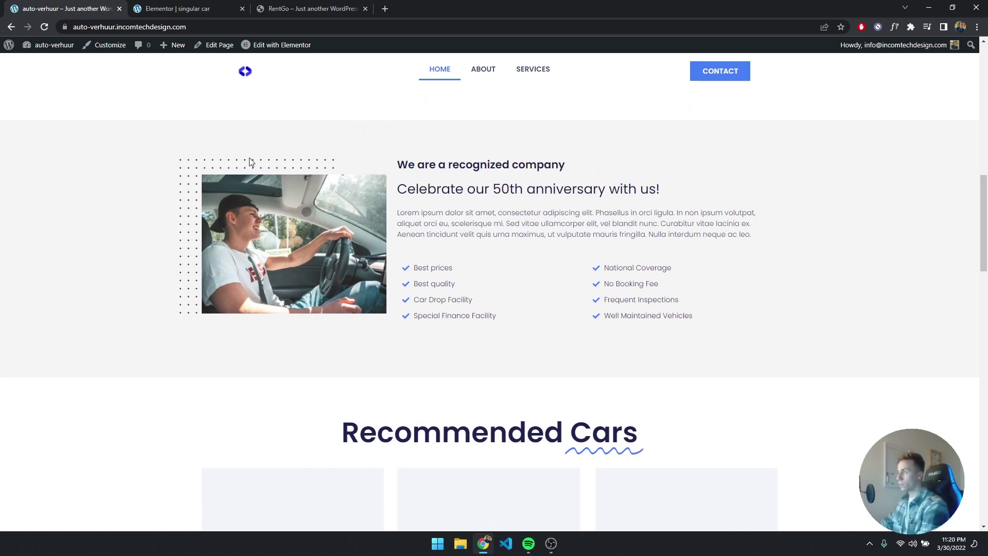
scroll(249, 161, "up", 10)
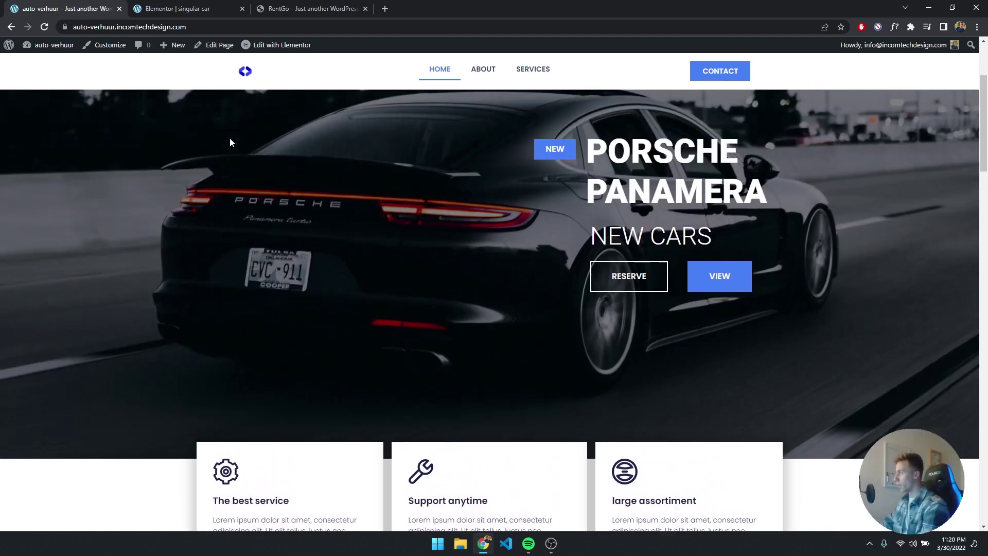
scroll(230, 137, "up", 3)
mouse_move(54, 46)
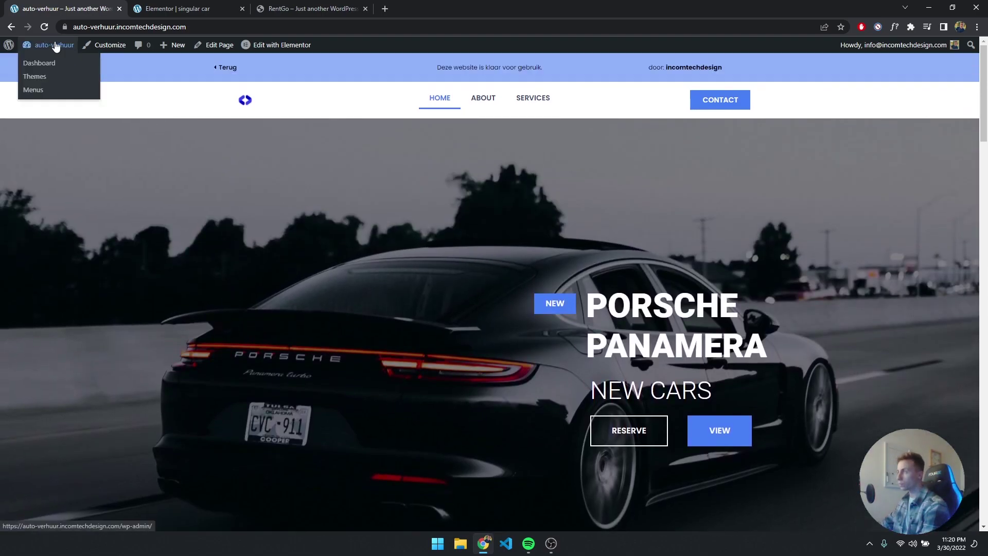
left_click(42, 69)
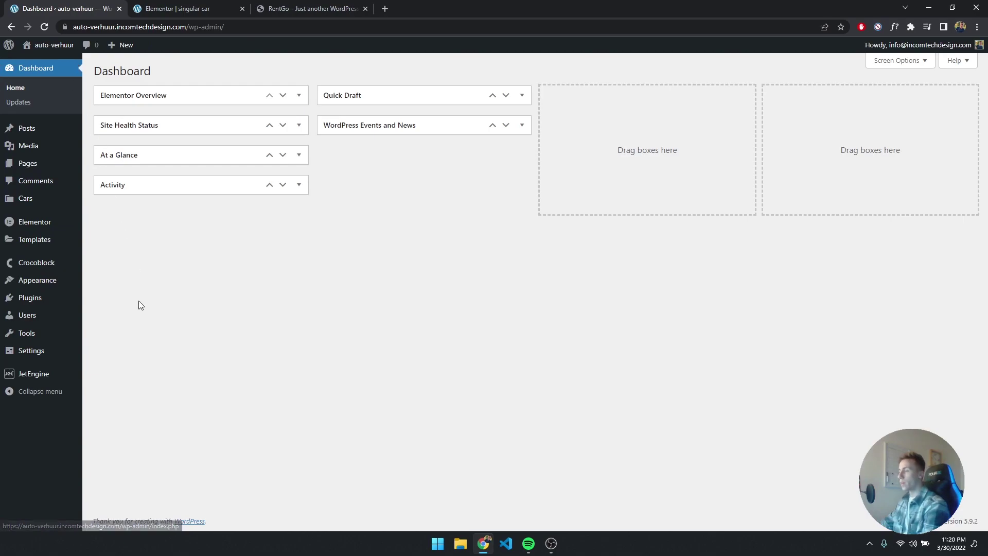
mouse_move(51, 376)
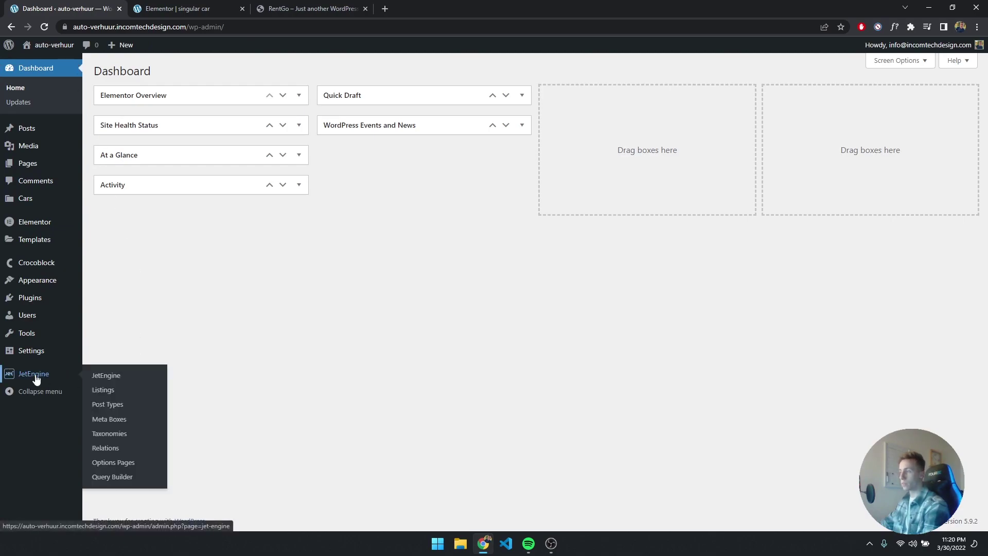
left_click(121, 396)
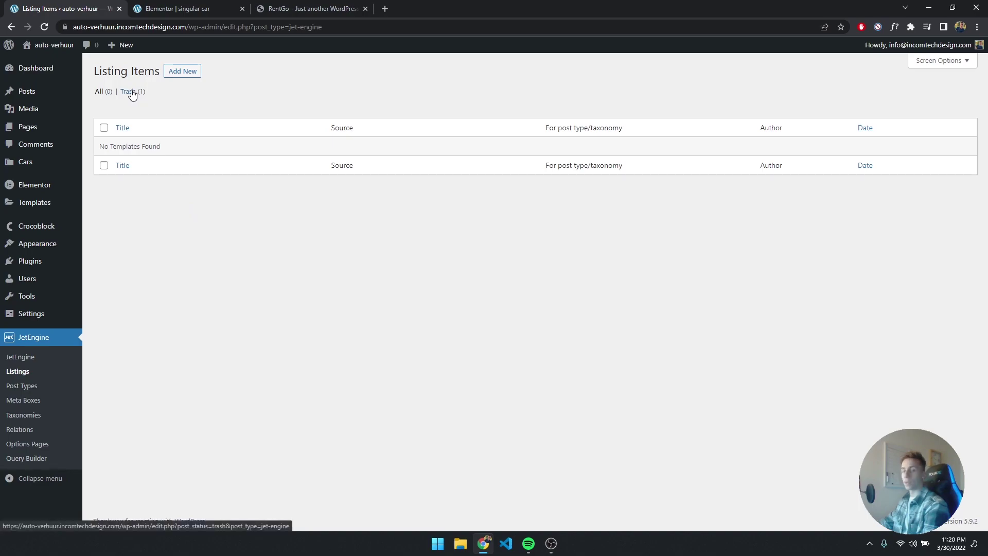
Start a new listing item with Posts as the listing source and Cars as the post type.
left_click(181, 73)
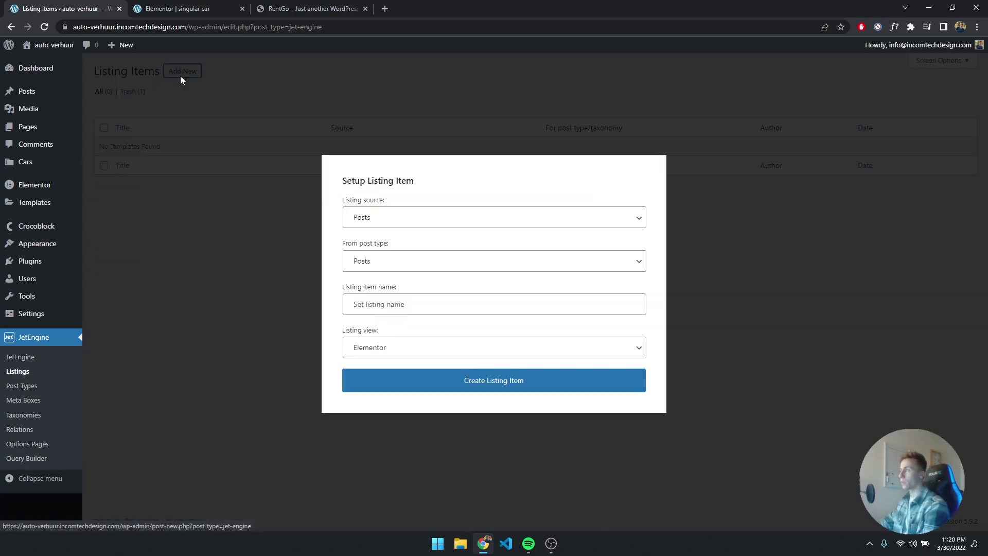
left_click(390, 225)
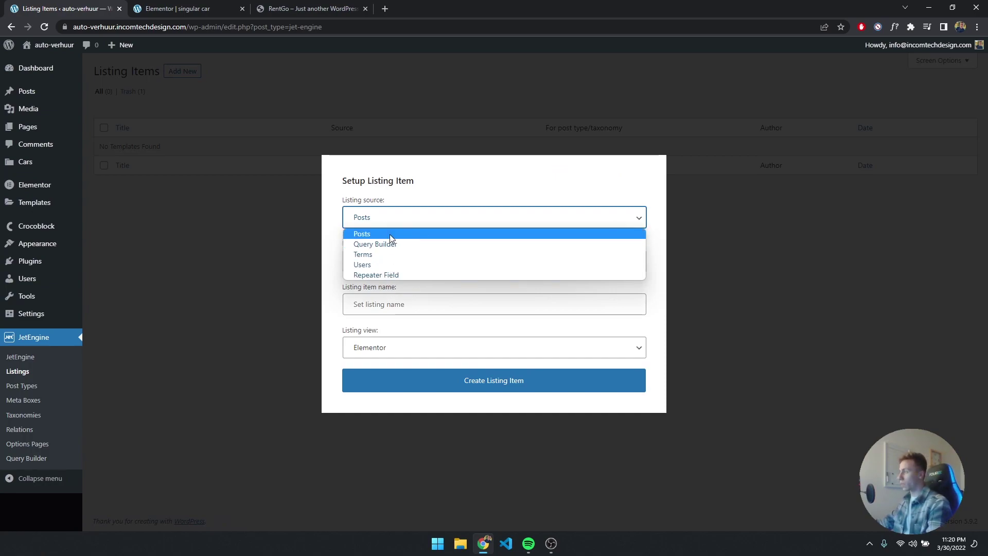
left_click(390, 234)
left_click(395, 263)
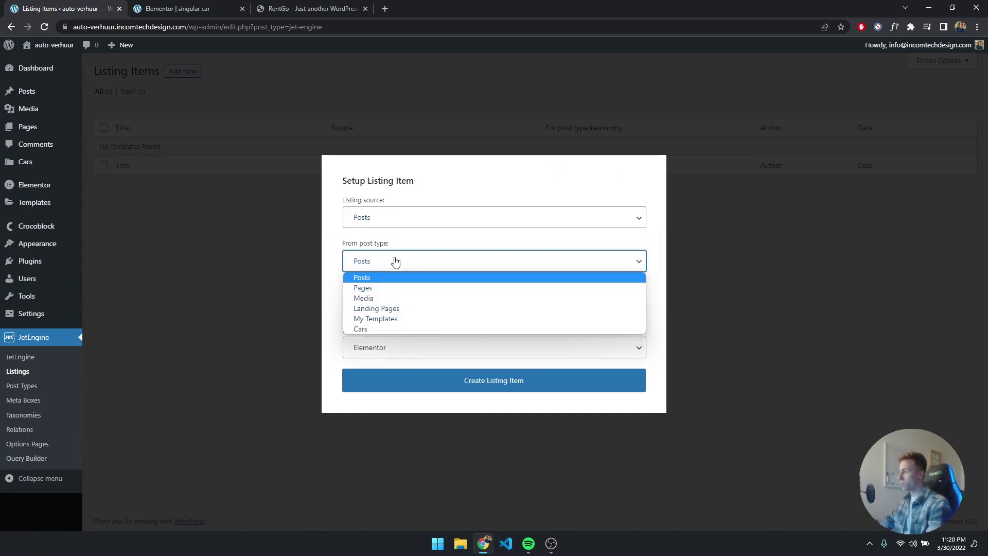
left_click(377, 330)
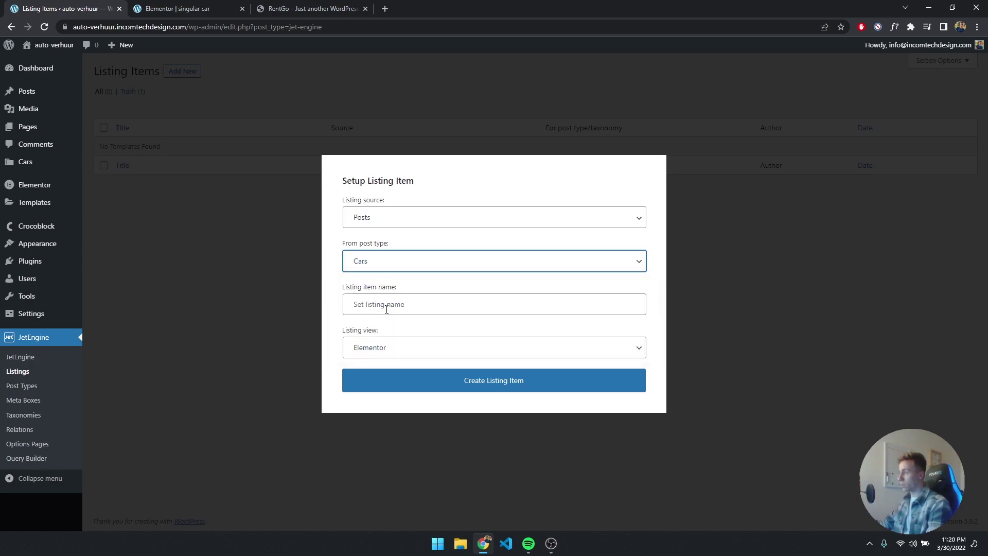
Name the listing item car-listing, keep Elementor as the listing view, and create it.
left_click(387, 309)
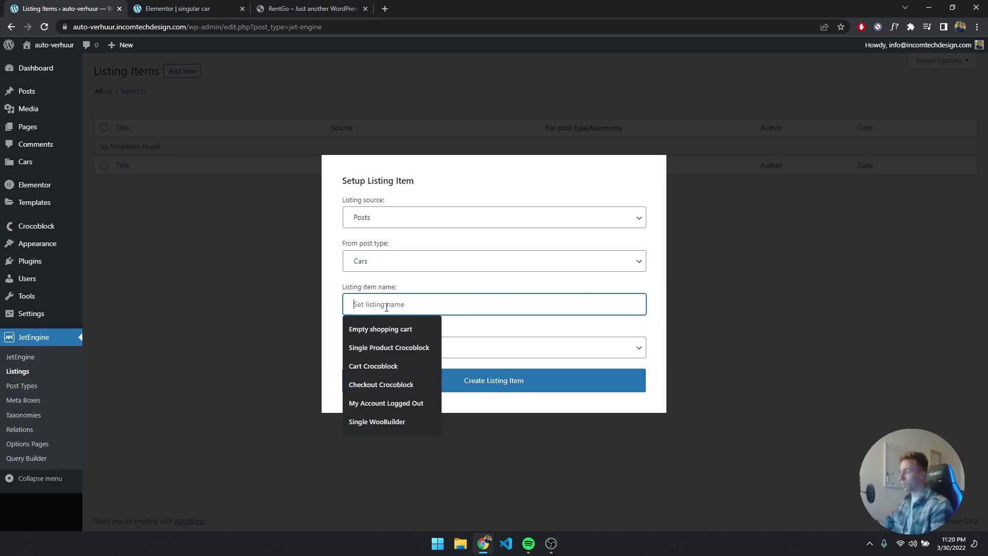
type("ca")
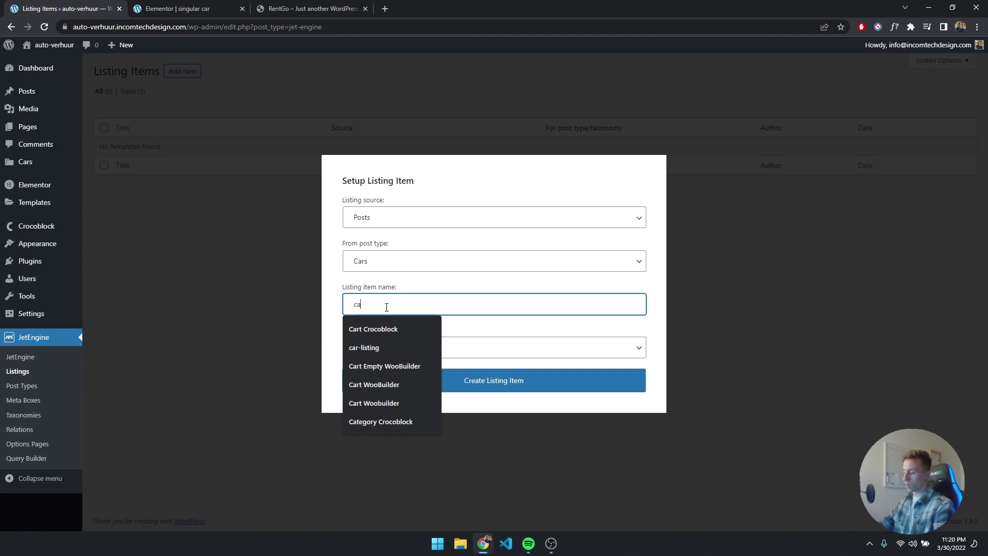
type("r-")
left_click(387, 324)
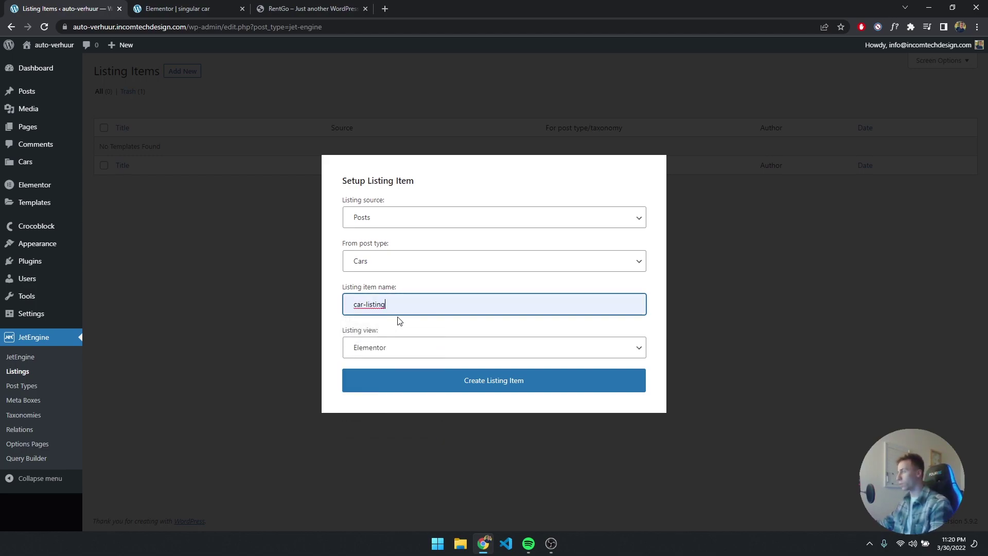
left_click(404, 348)
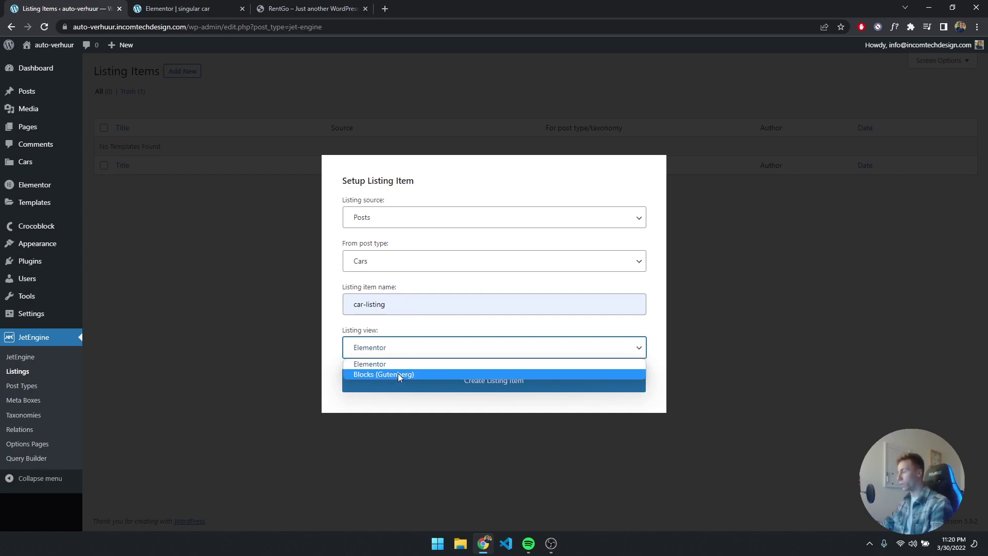
left_click(364, 365)
left_click(459, 377)
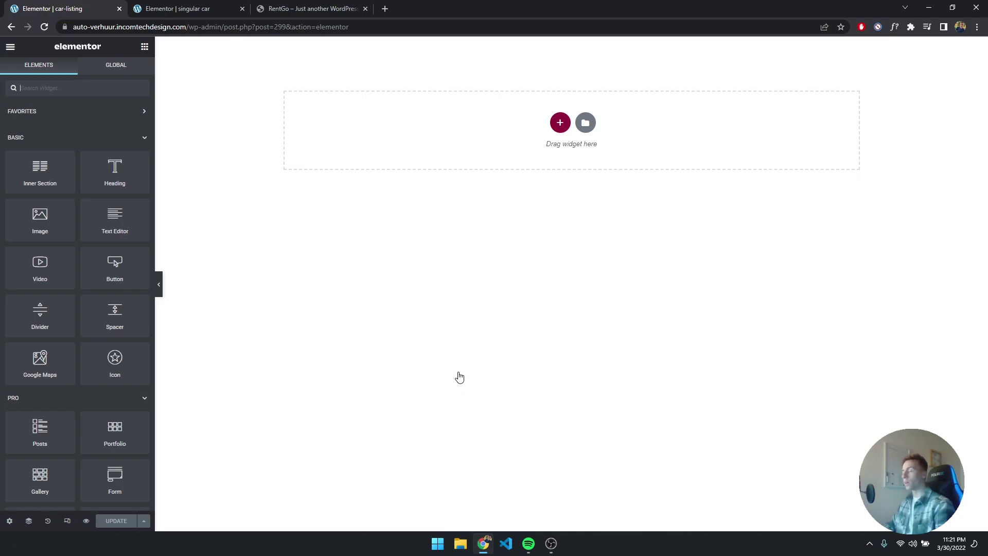
Check the car card design on the RentGo demo homepage, then return to the car-listing editor.
left_click(291, 8)
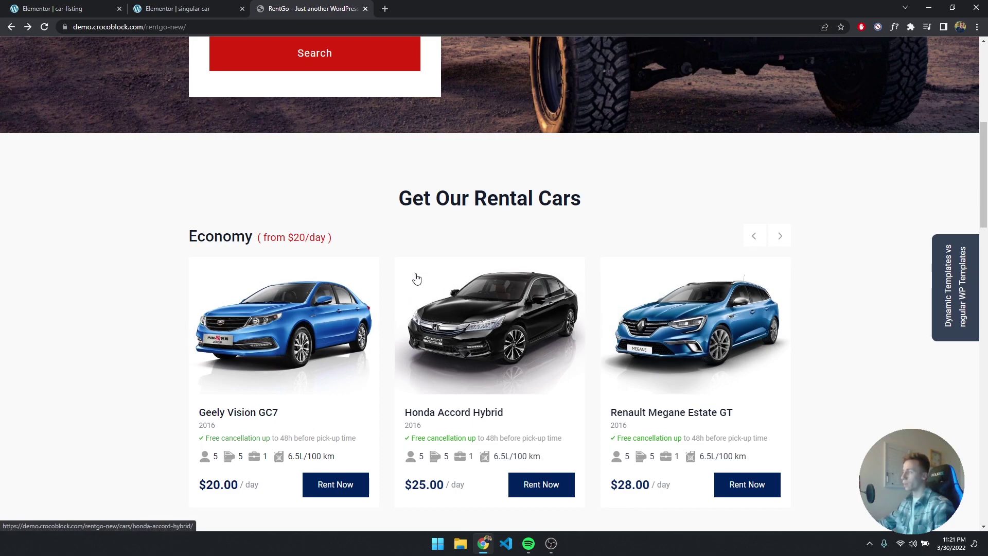
left_click(71, 6)
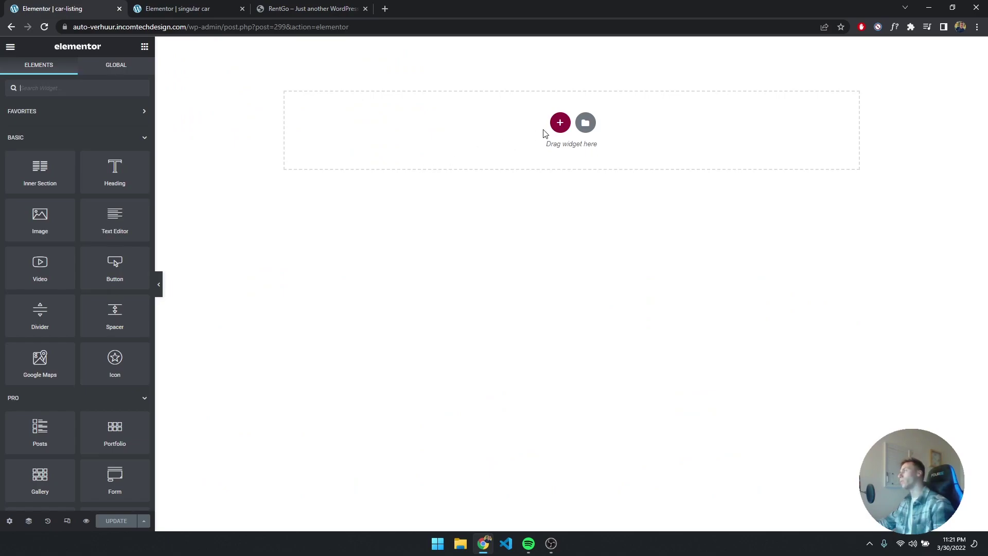
Add a single-column section to the car-listing template and check the car cards on the RentGo demo page.
left_click(557, 124)
left_click(451, 164)
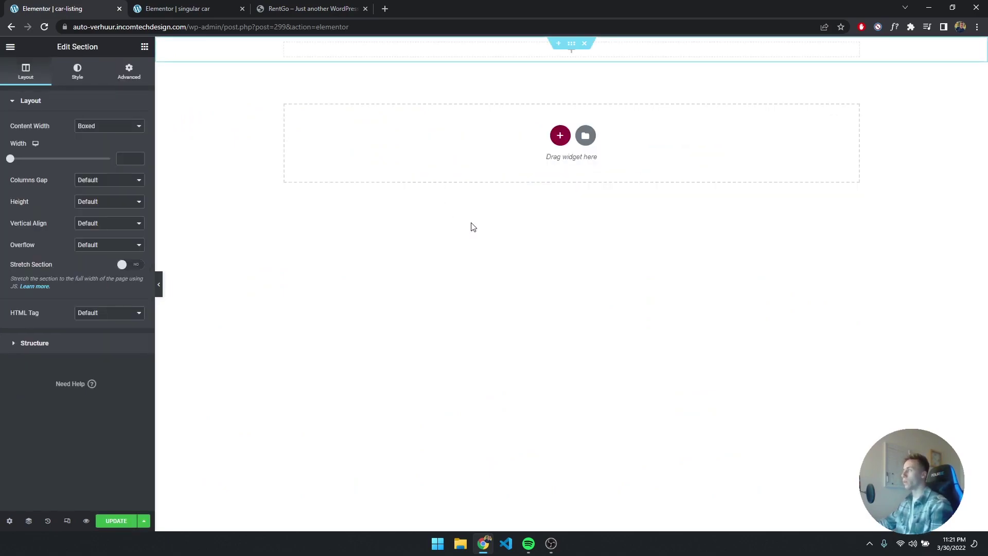
left_click(309, 9)
scroll(246, 336, "down", 1)
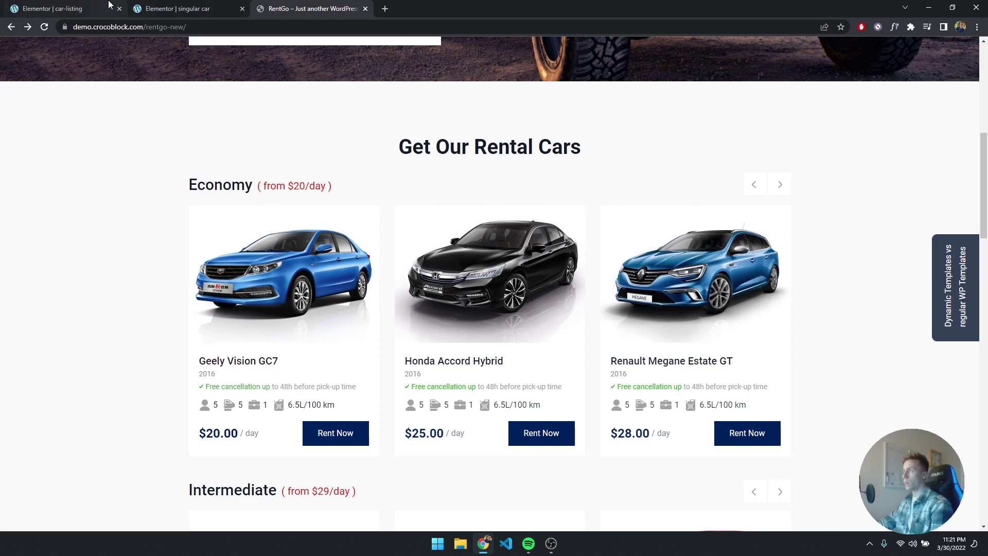
left_click(92, 7)
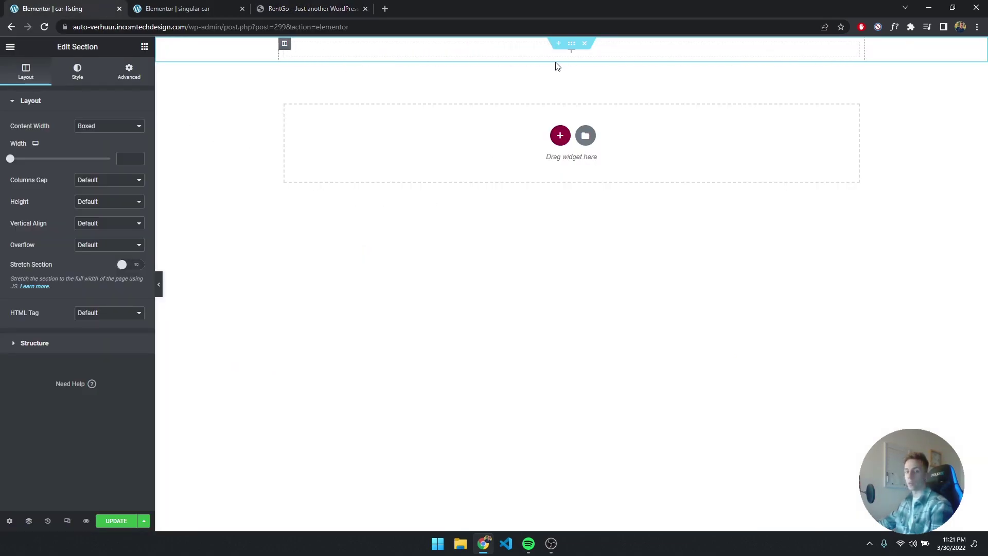
left_click(145, 47)
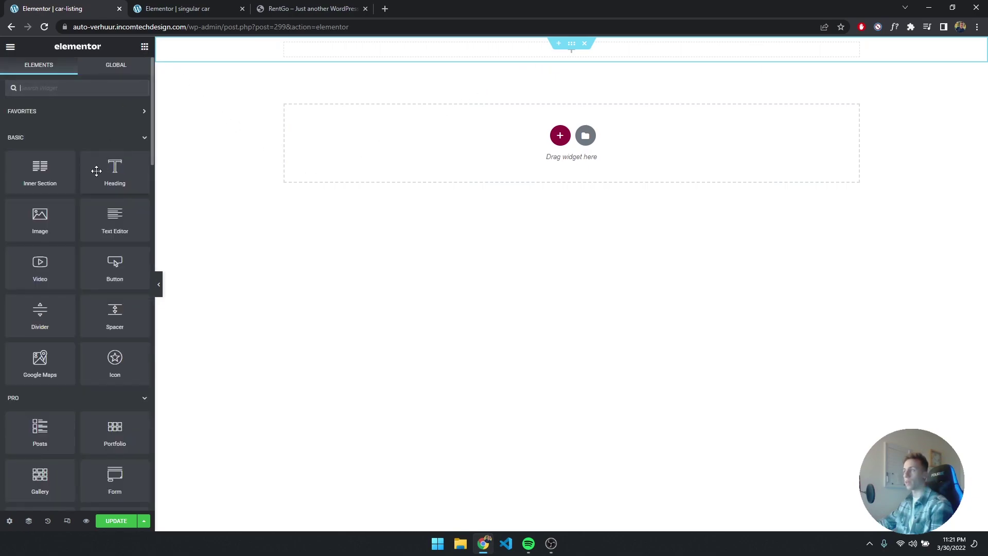
left_click_drag(40, 219, 513, 58)
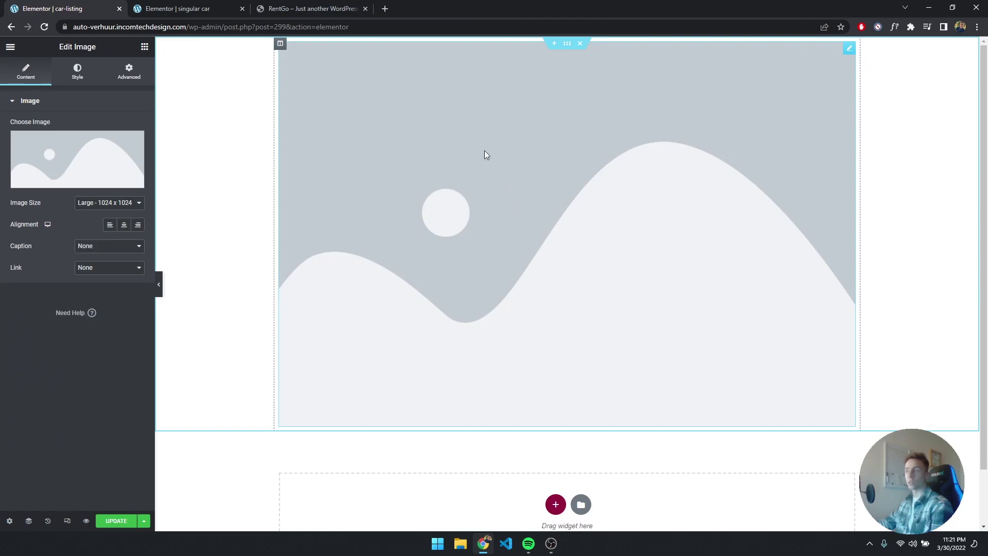
left_click(288, 5)
left_click(75, 9)
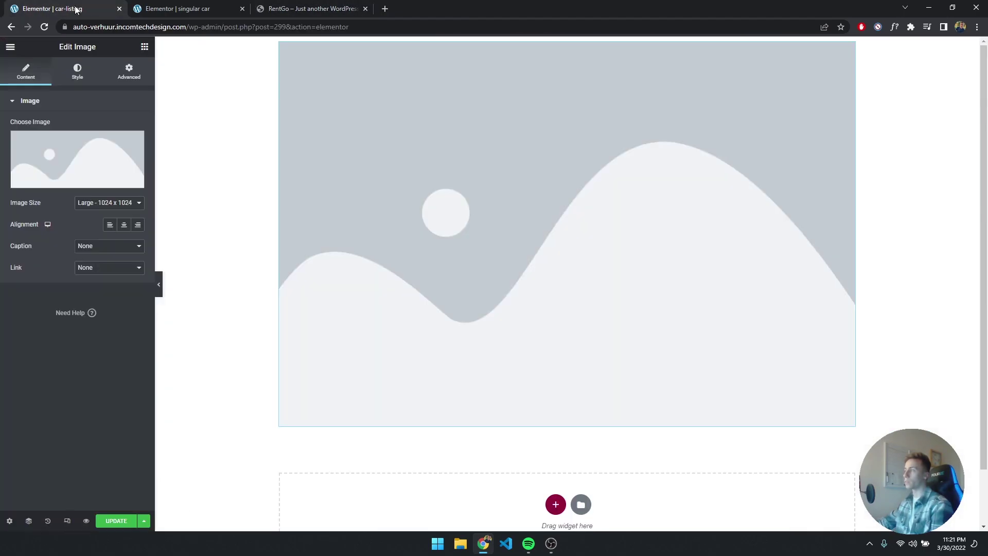
right_click(415, 193)
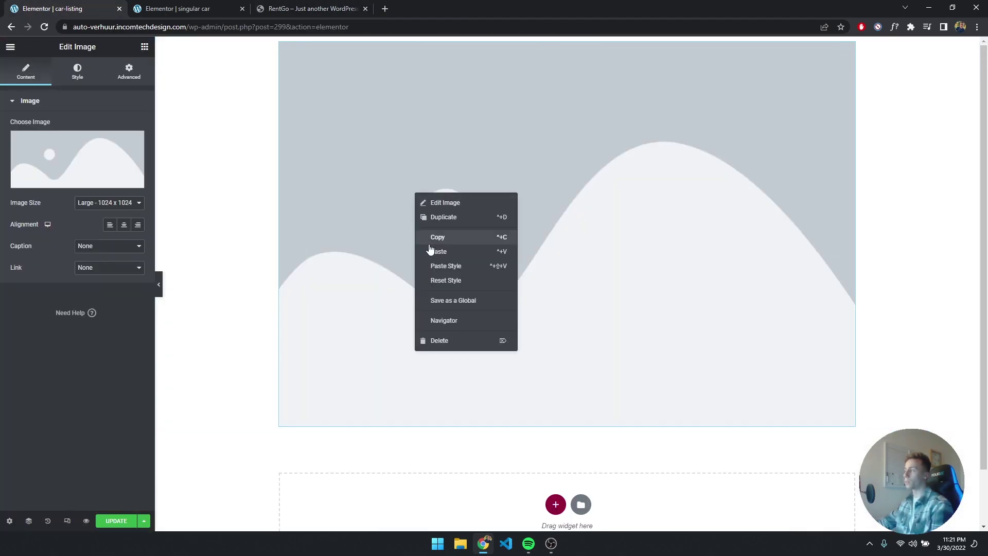
left_click(450, 341)
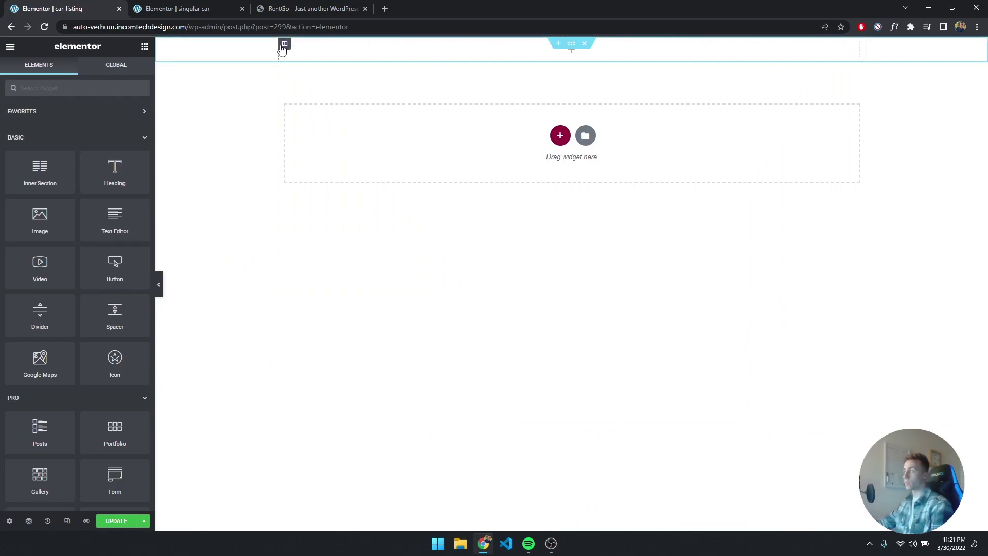
Duplicate the section's empty column twice to make a three-column layout.
right_click(283, 44)
left_click(308, 92)
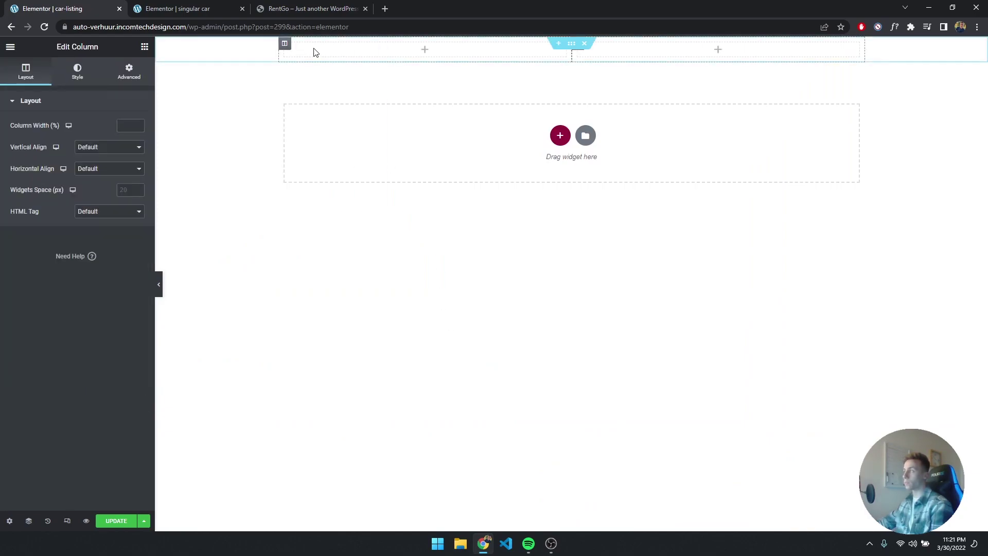
right_click(284, 41)
left_click(311, 86)
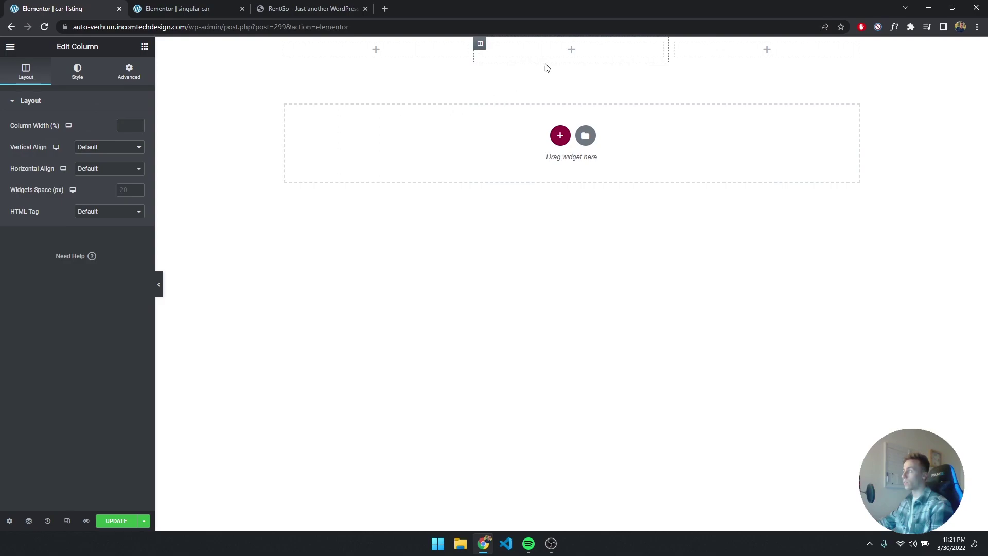
Set the three-column section's height to Min Height and compare the layout with the RentGo demo's car cards.
left_click(571, 43)
left_click(89, 201)
left_click(88, 227)
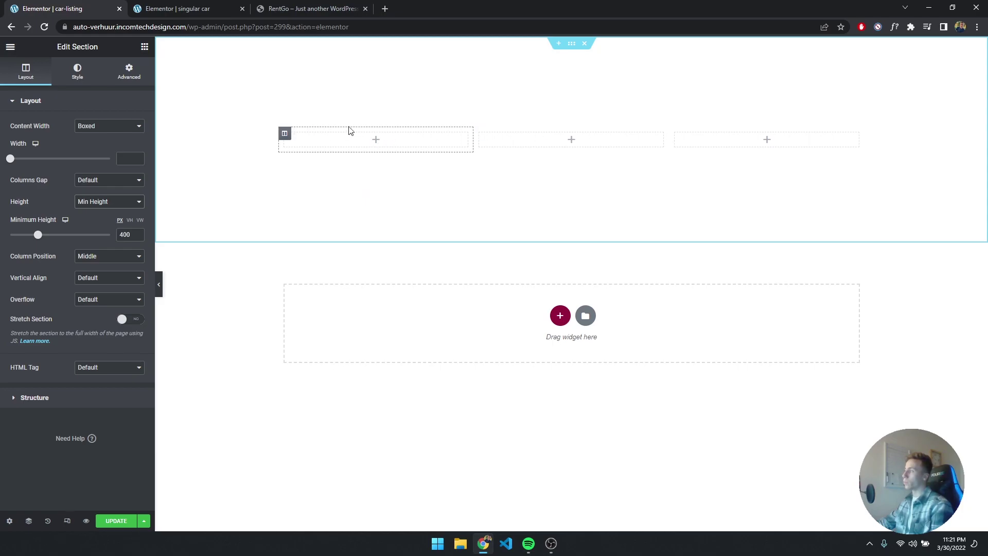
left_click(320, 6)
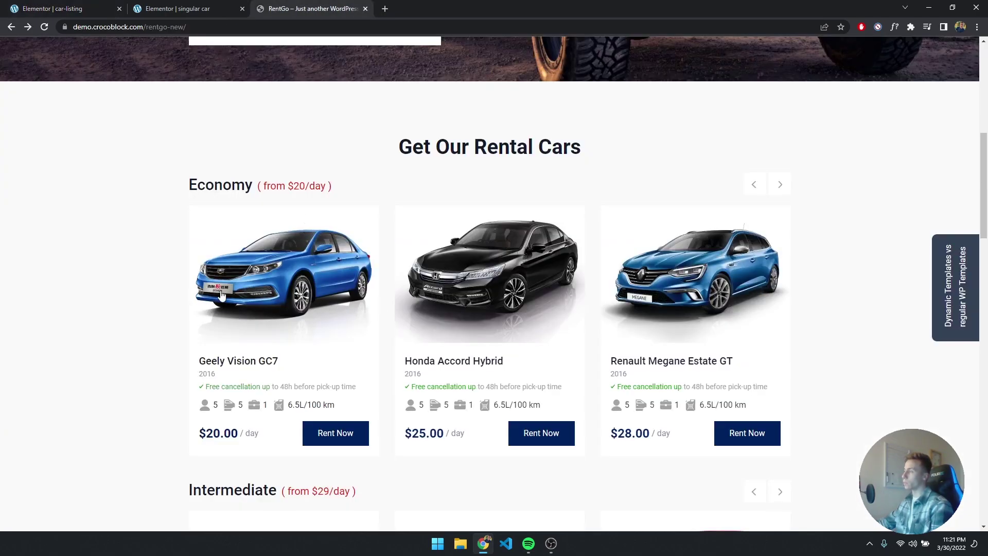
left_click(103, 7)
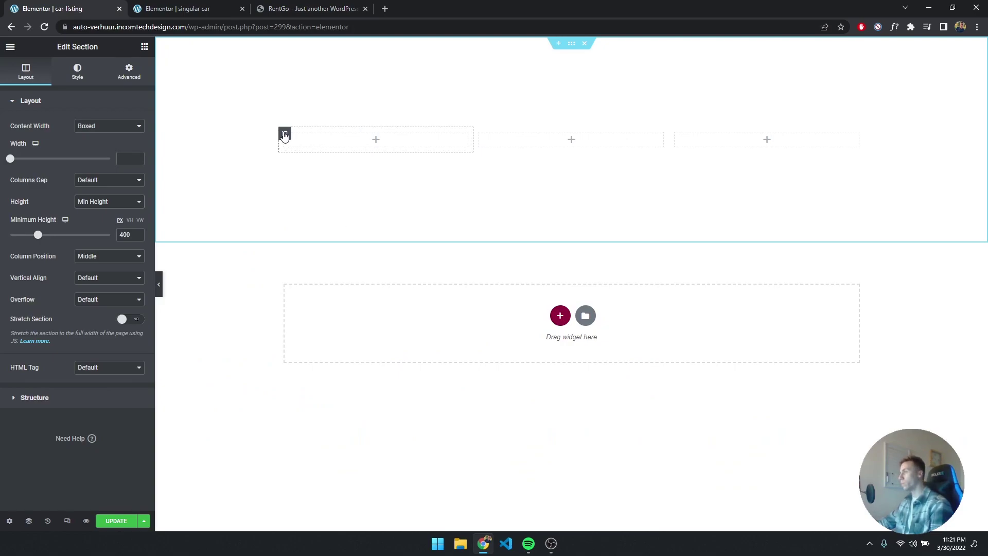
Give the first column a classic background in #FFFFFF and review the car cards on the RentGo demo.
left_click(284, 133)
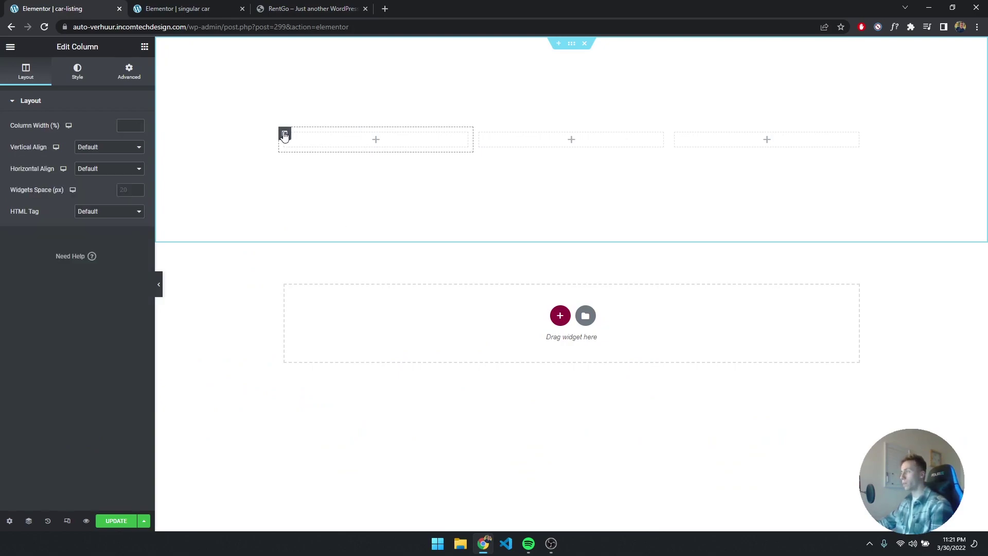
left_click(81, 72)
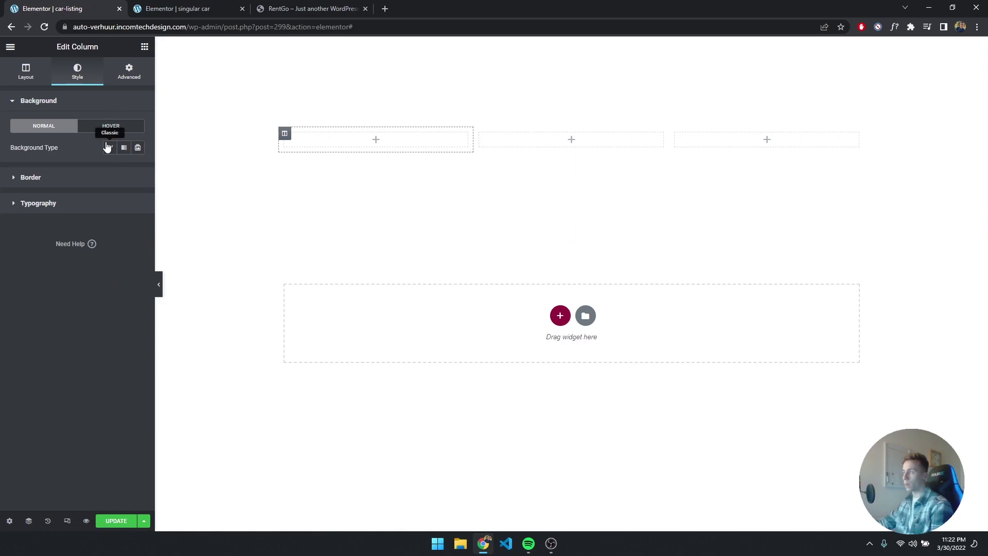
left_click(108, 148)
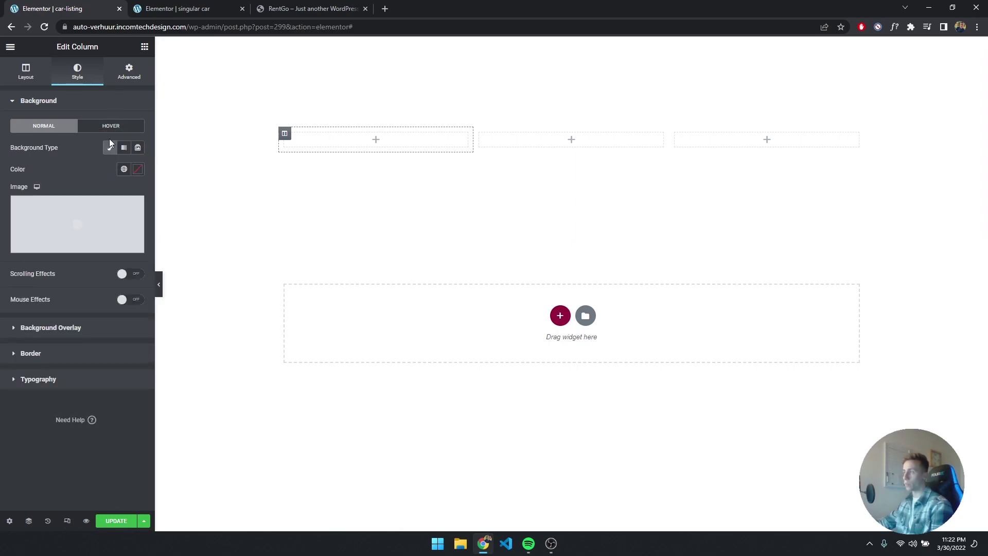
left_click(137, 170)
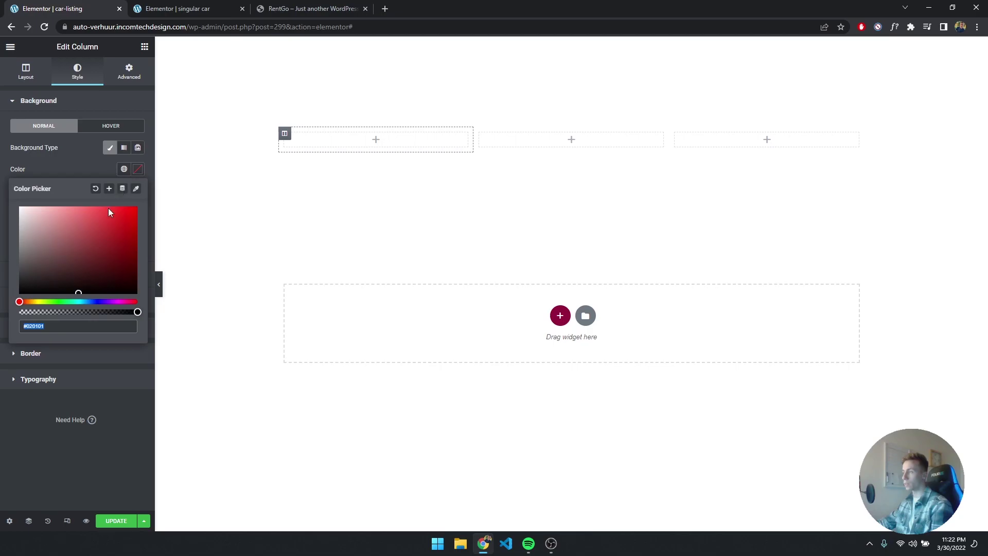
type("#FFFFFF")
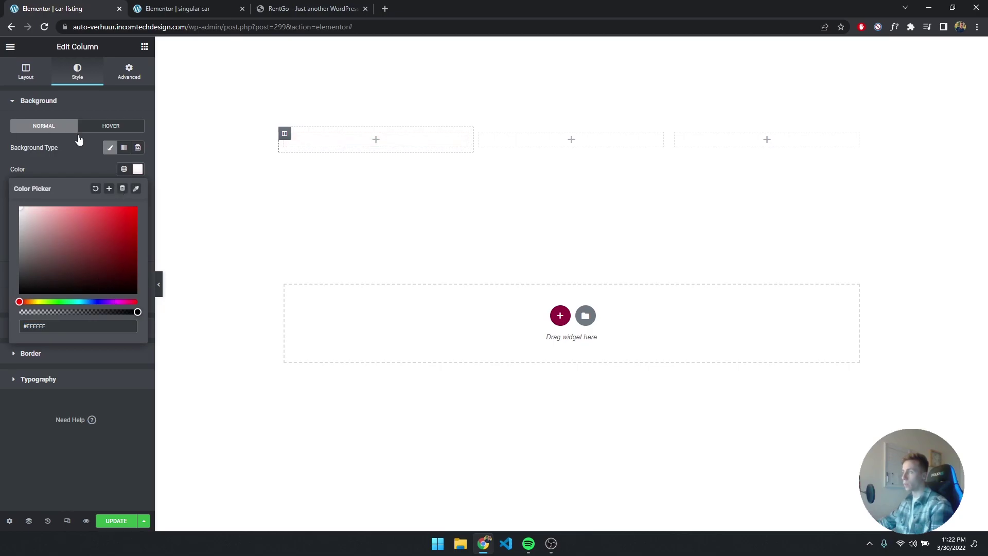
left_click(214, 110)
left_click(314, 9)
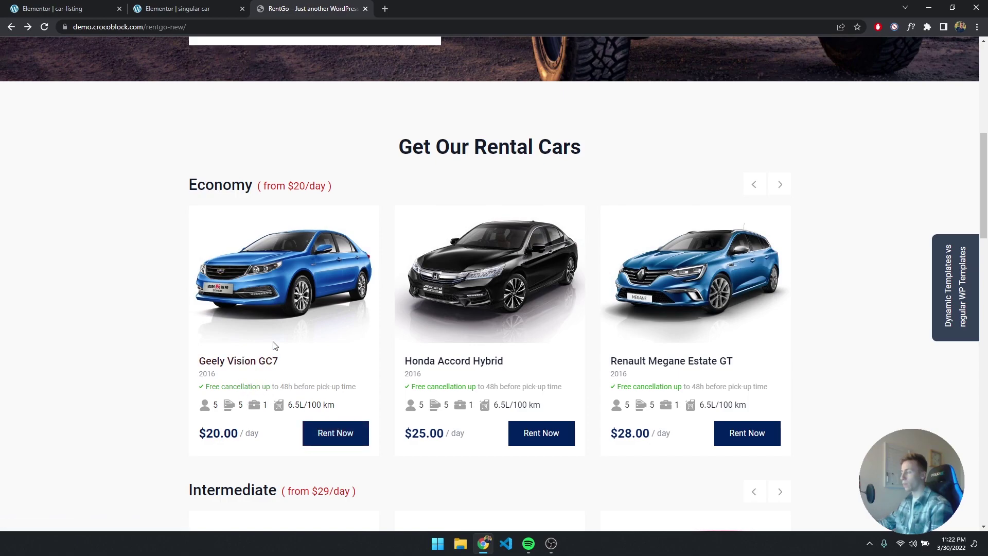
left_click(57, 8)
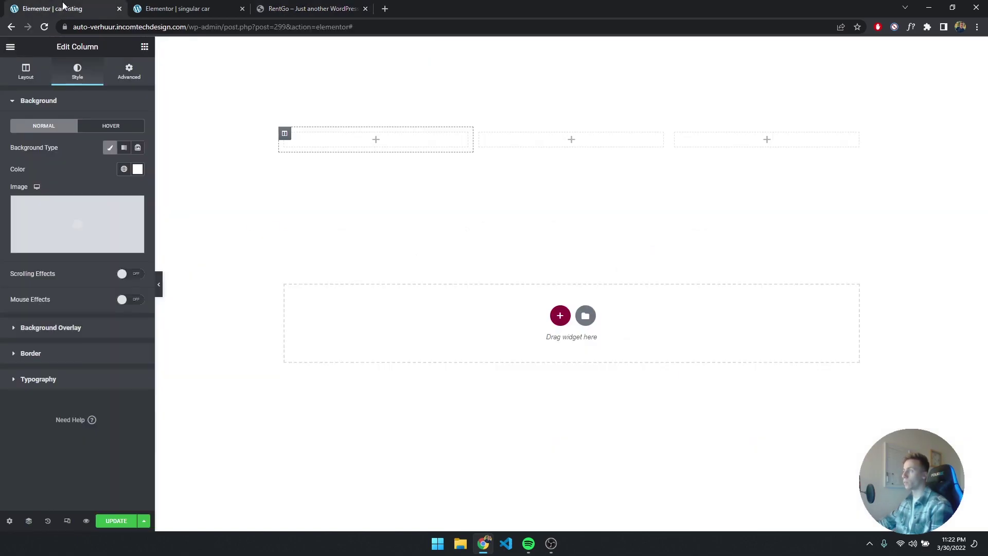
Add an Image widget to the first column and fill it dynamically with JetEngine's Custom Image using the Main image field.
left_click(144, 47)
left_click_drag(40, 217, 368, 140)
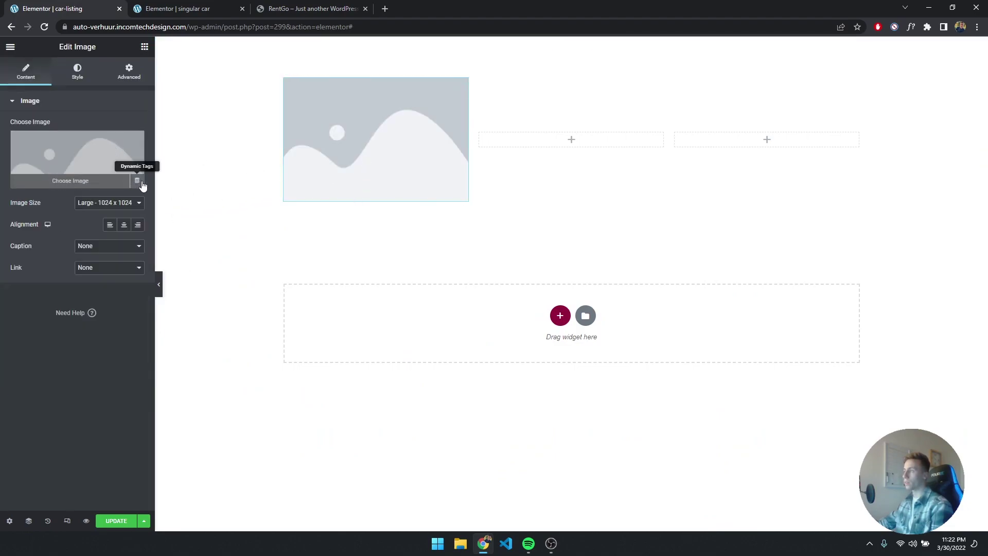
left_click(142, 182)
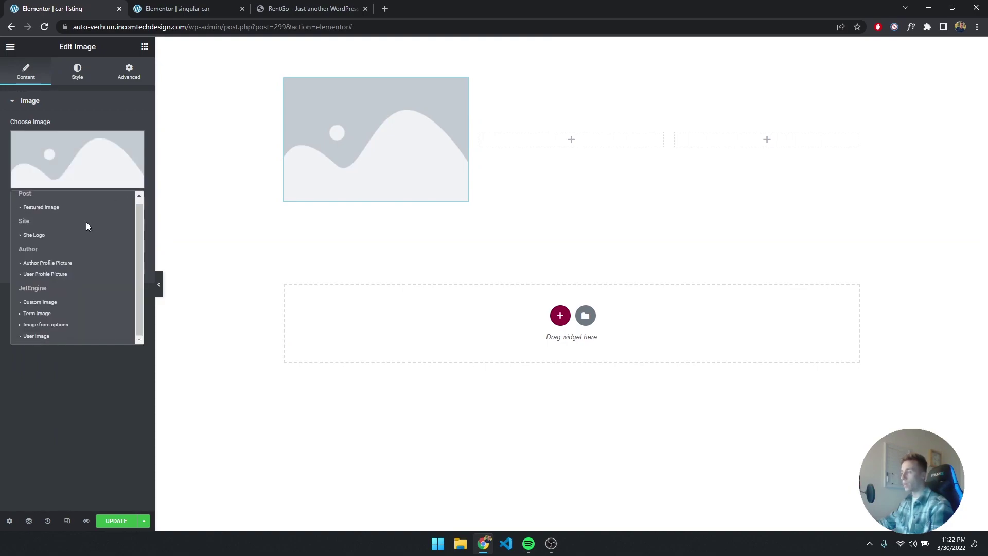
left_click(40, 302)
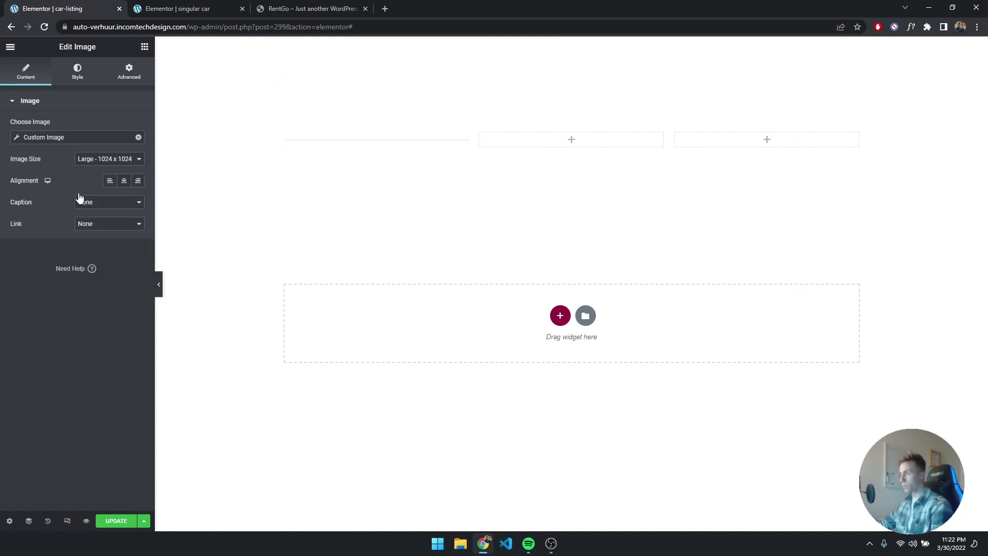
left_click(14, 140)
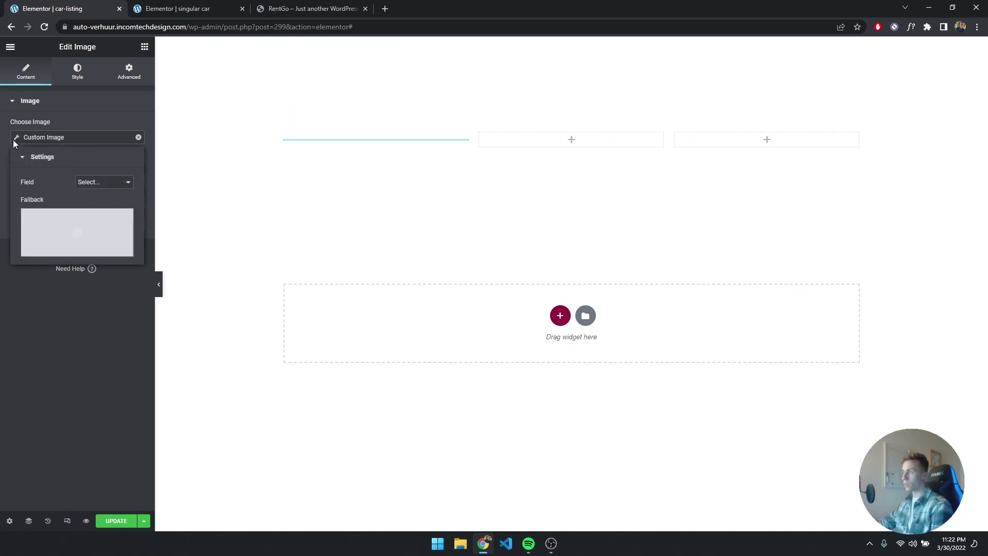
left_click(101, 183)
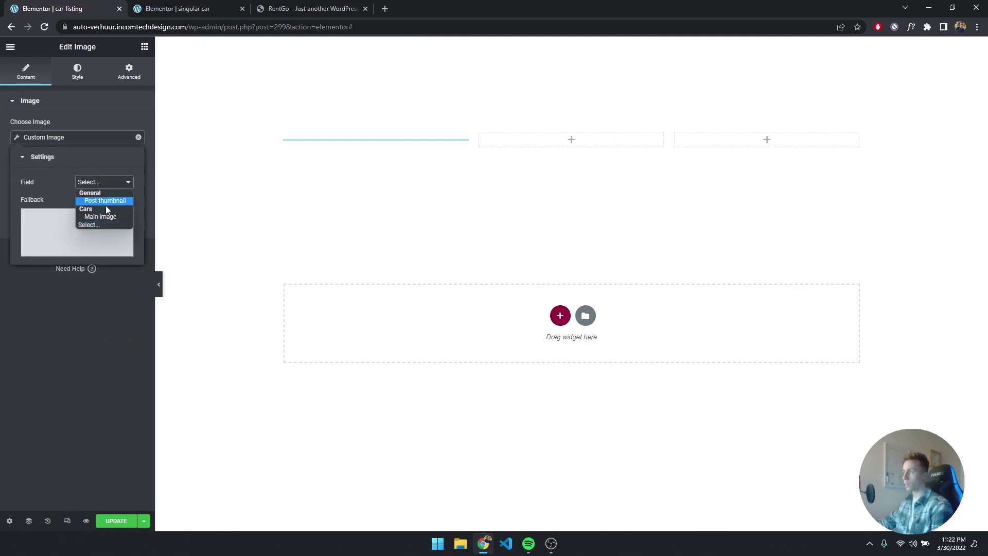
left_click(106, 218)
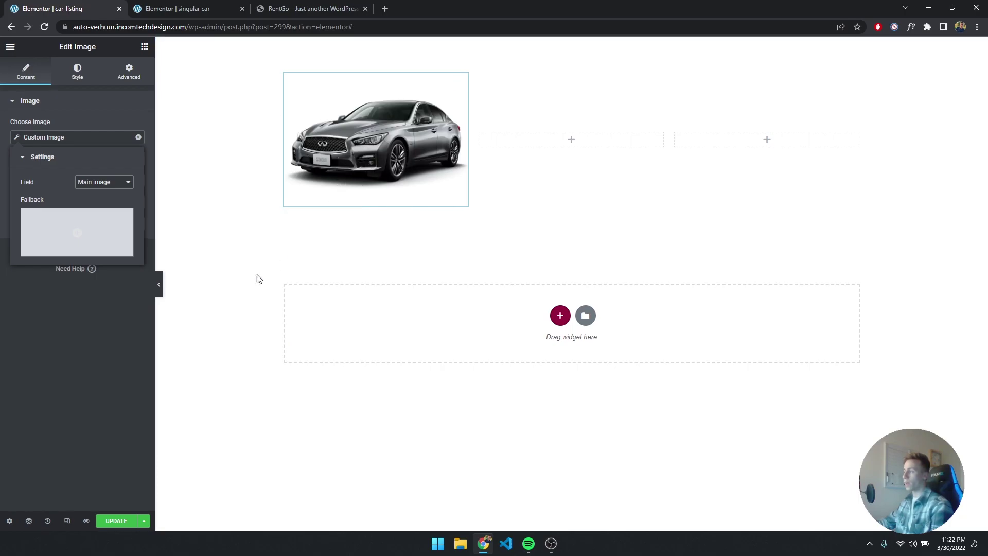
left_click(108, 316)
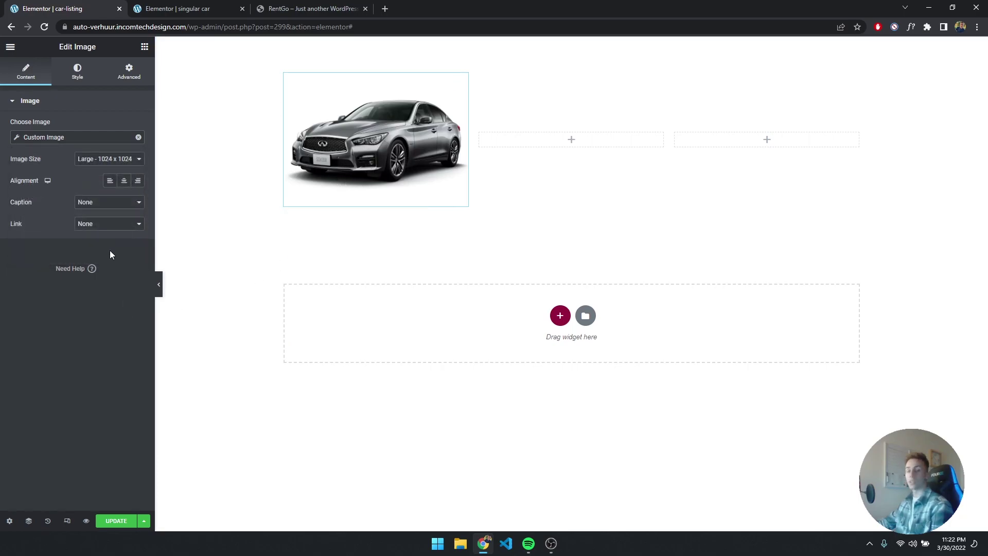
Copy the car title heading from the singular car template and paste it below the image in the car-listing template.
left_click(176, 5)
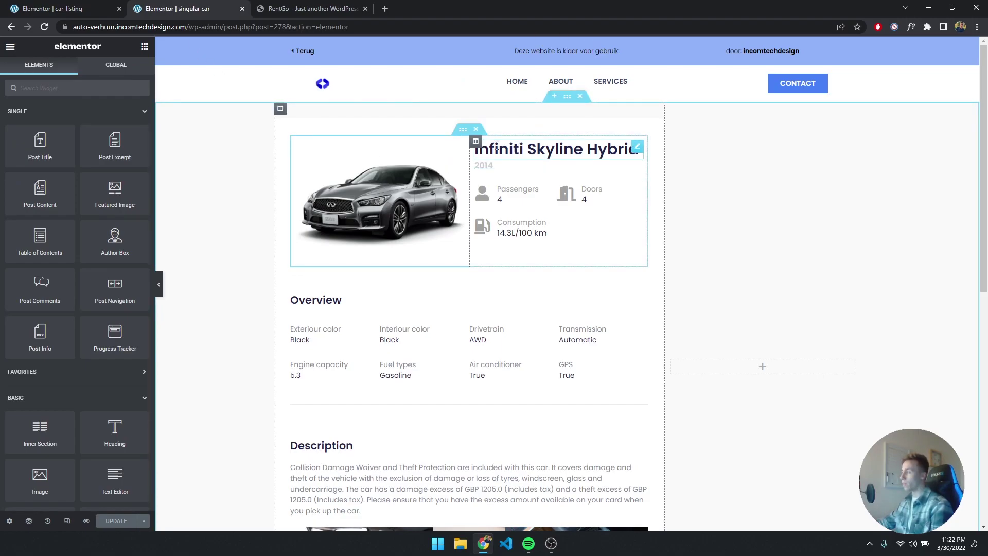
left_click(287, 6)
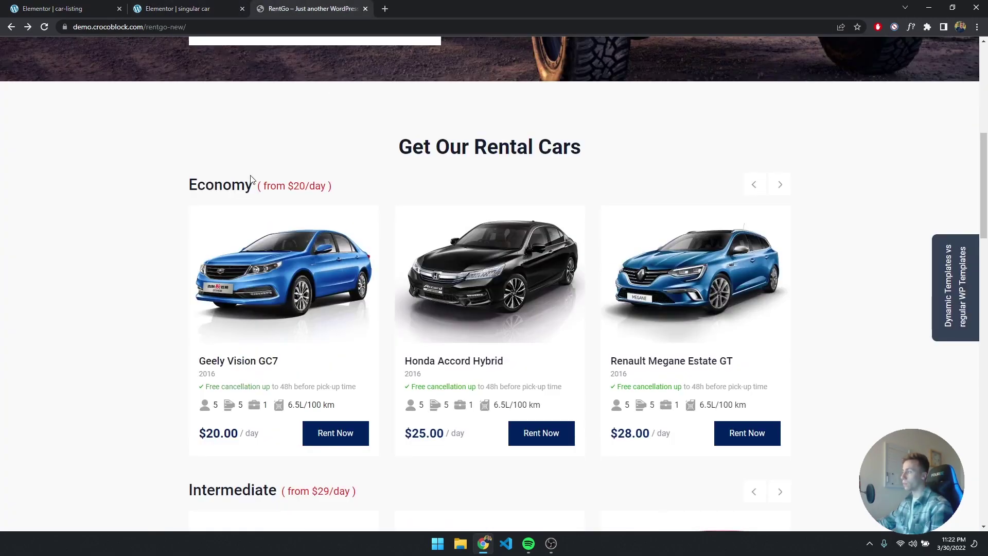
key("ctrl+shift+Tab")
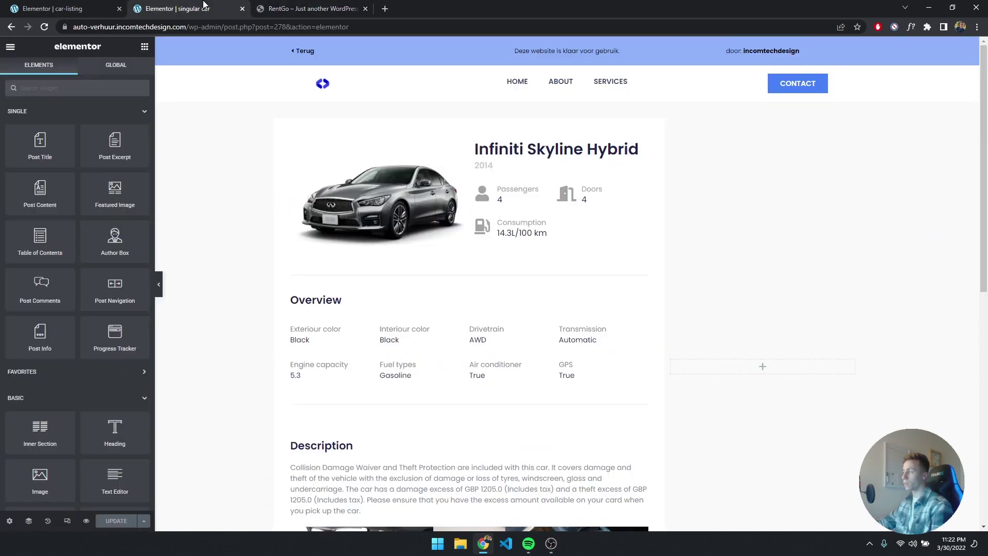
right_click(516, 151)
left_click(537, 193)
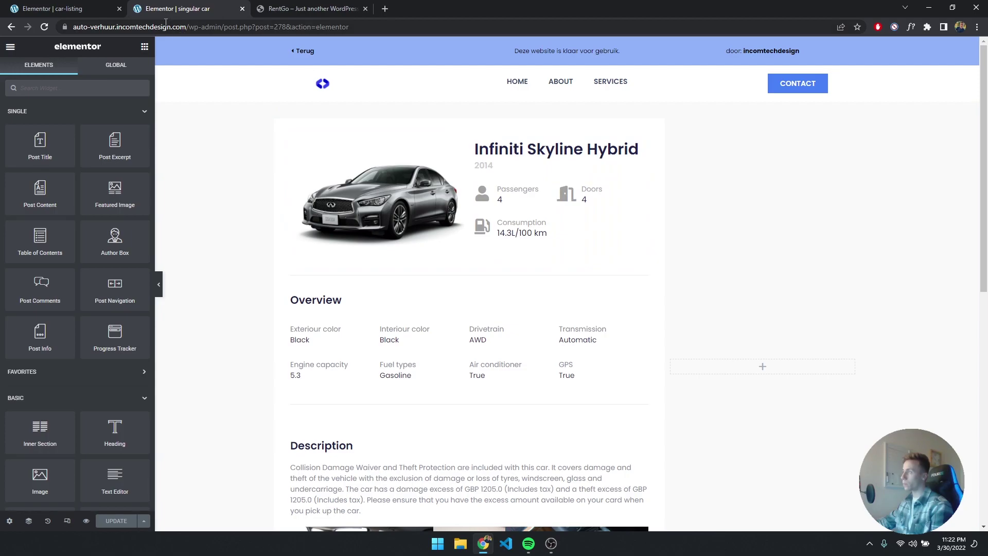
left_click(77, 9)
right_click(372, 150)
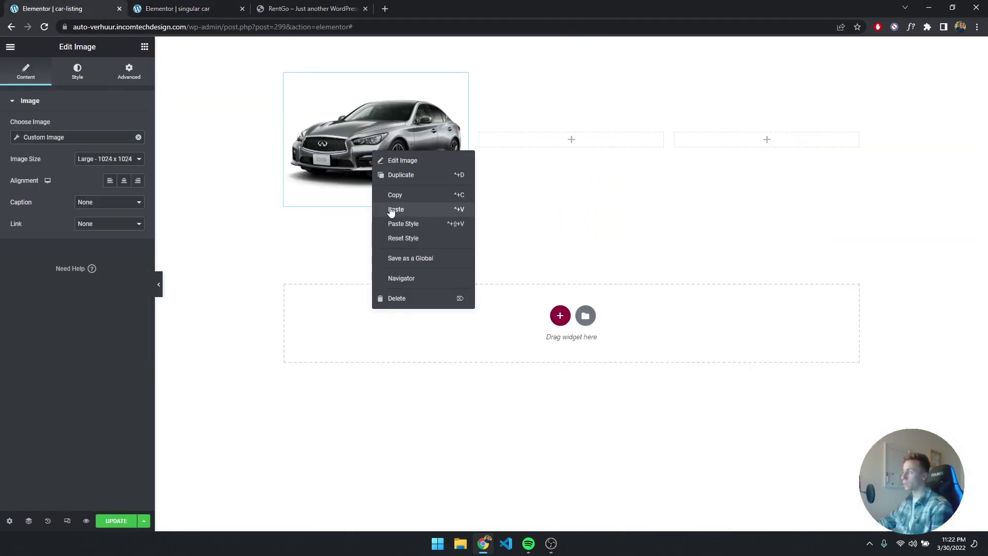
left_click(396, 209)
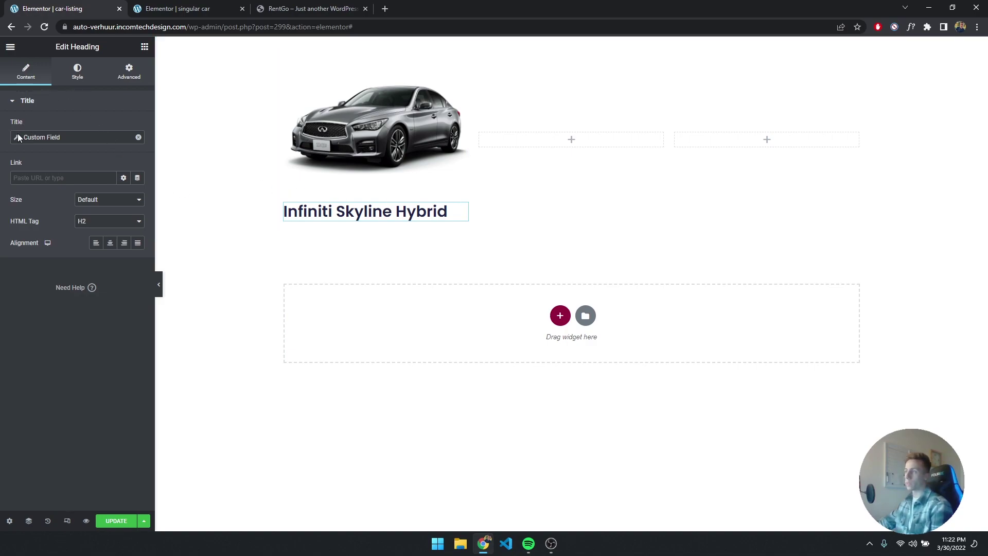
Set the car title heading's font size to 21 px.
left_click(73, 75)
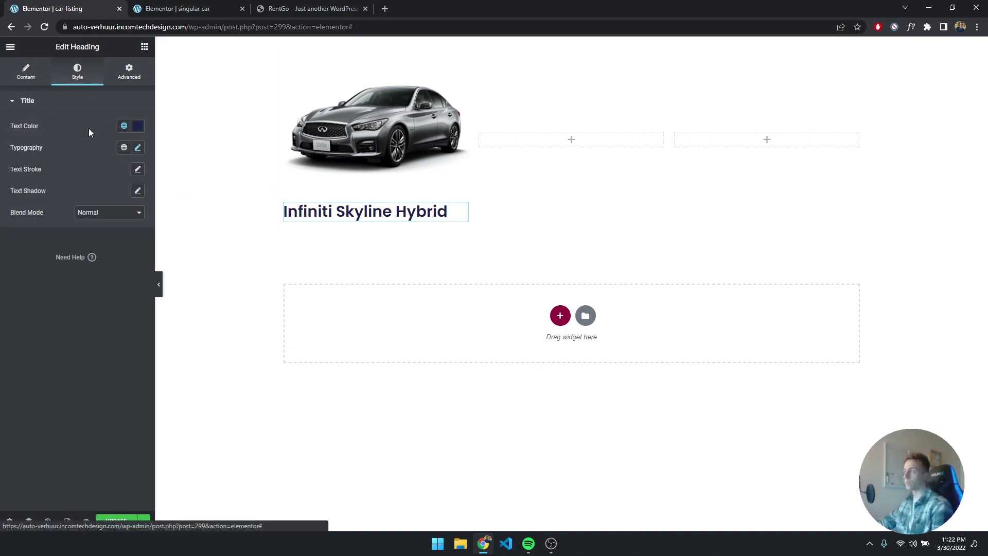
left_click(137, 147)
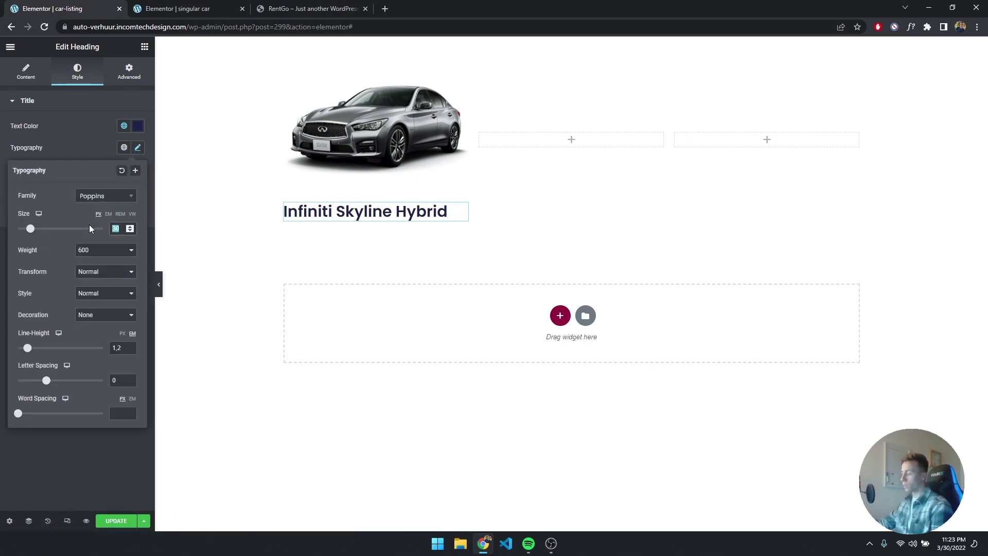
type("21")
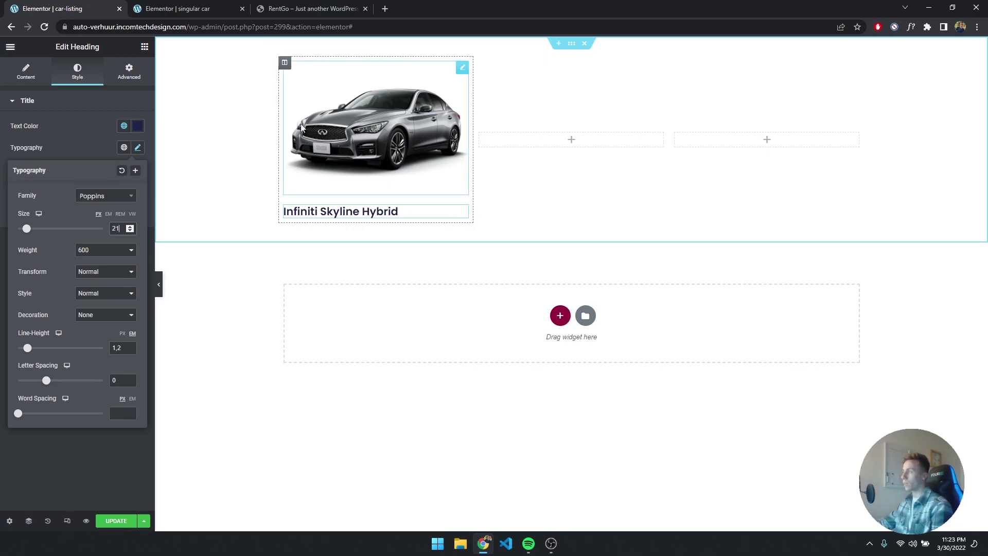
Copy the year heading from the singular car template and paste it below the car title in the car-listing template.
left_click(193, 11)
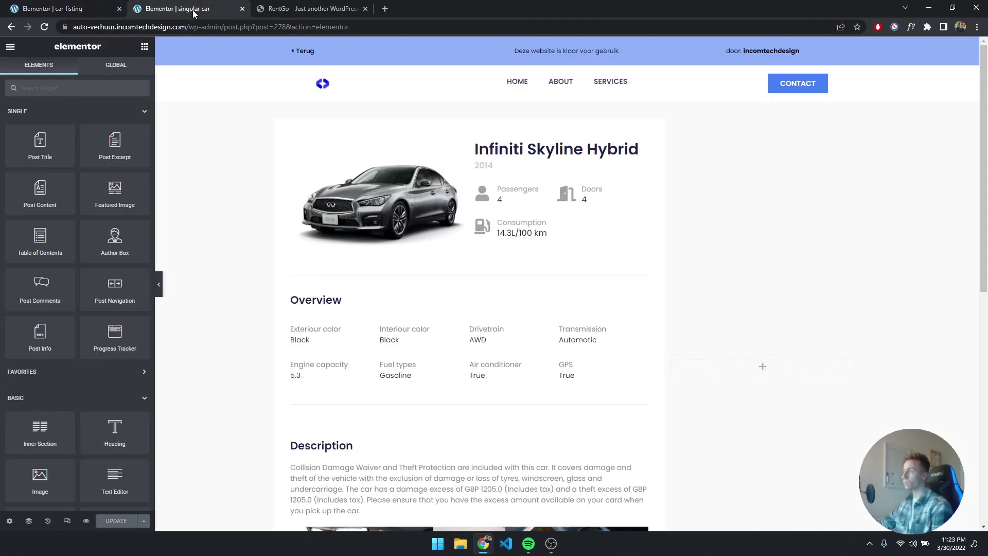
right_click(481, 168)
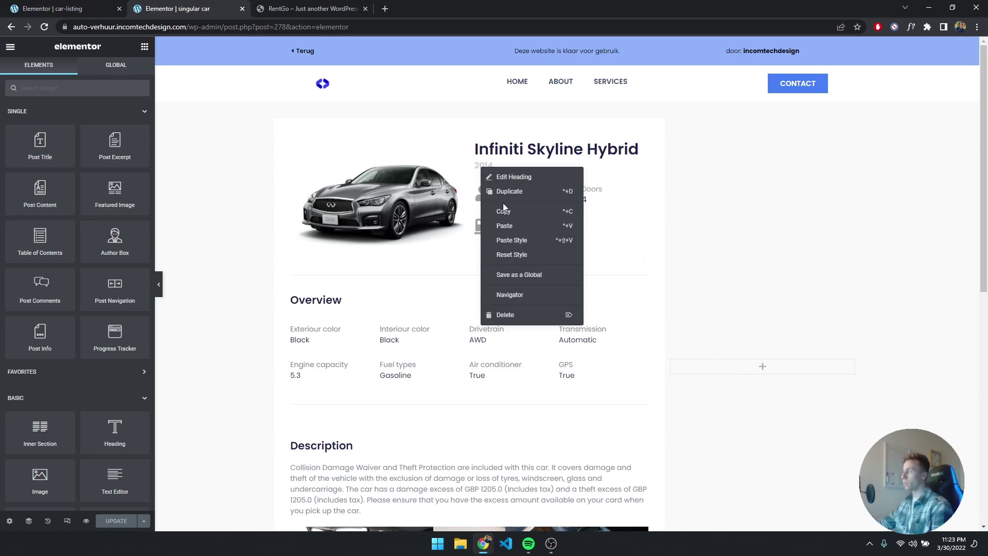
left_click(503, 210)
left_click(72, 9)
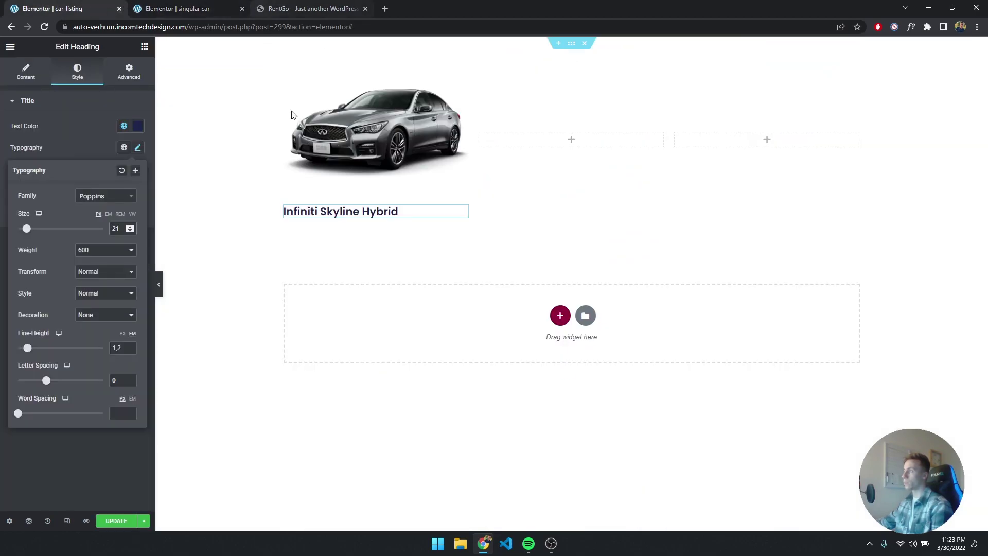
right_click(348, 207)
left_click(360, 268)
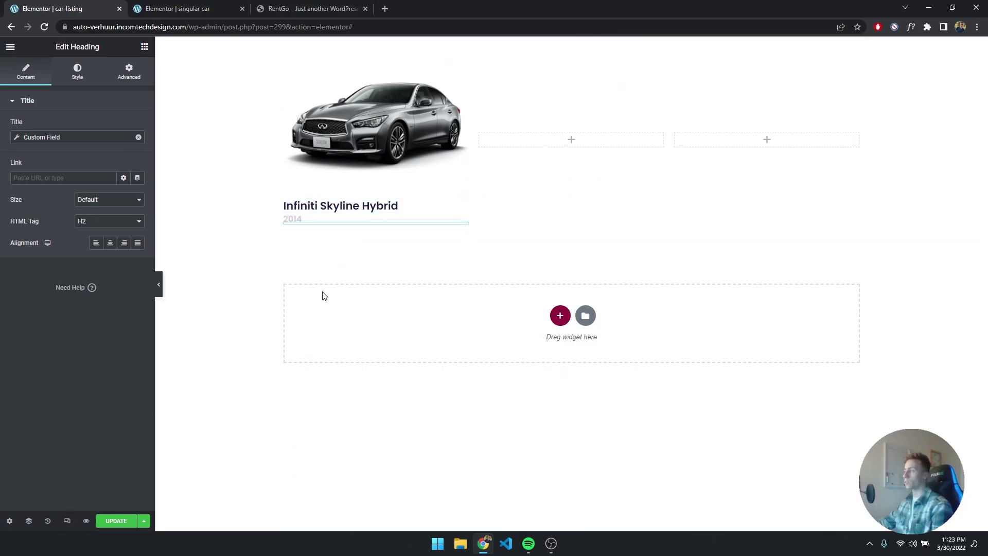
Check the spec icons on the RentGo demo's car cards and add an Icon List widget below the year heading.
left_click(299, 9)
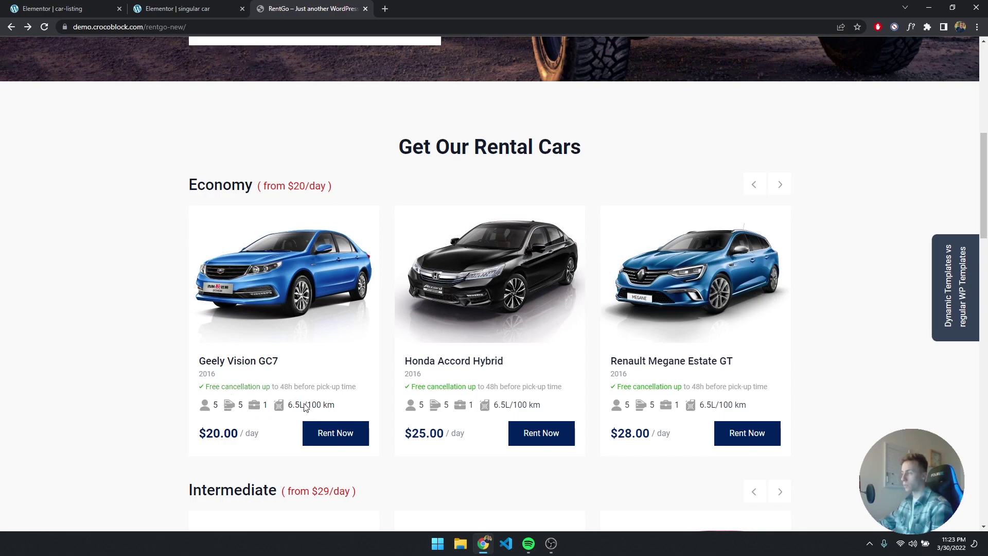
left_click(82, 9)
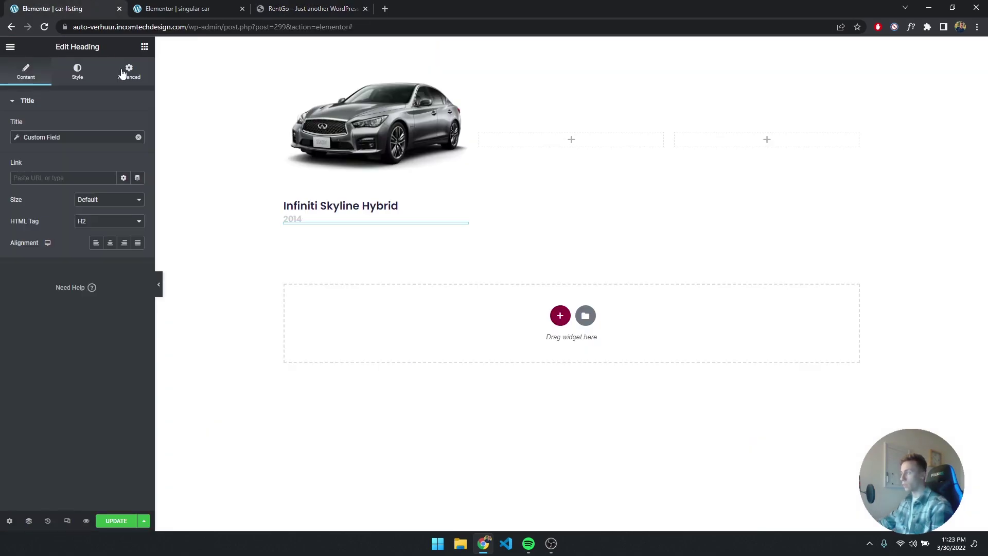
left_click(145, 46)
type("icon")
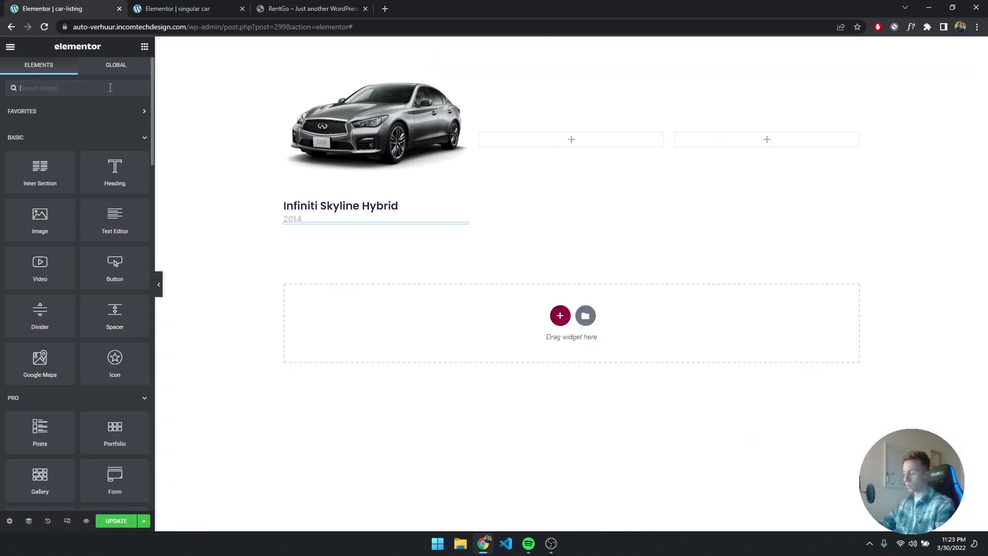
left_click_drag(40, 170, 326, 222)
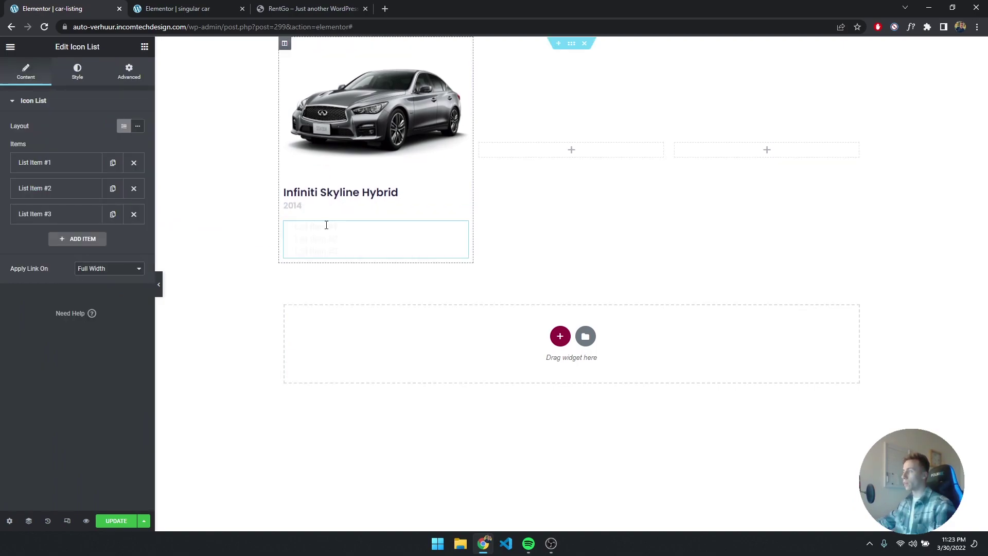
Switch the icon list to the inline layout and delete its second and third items.
left_click(137, 129)
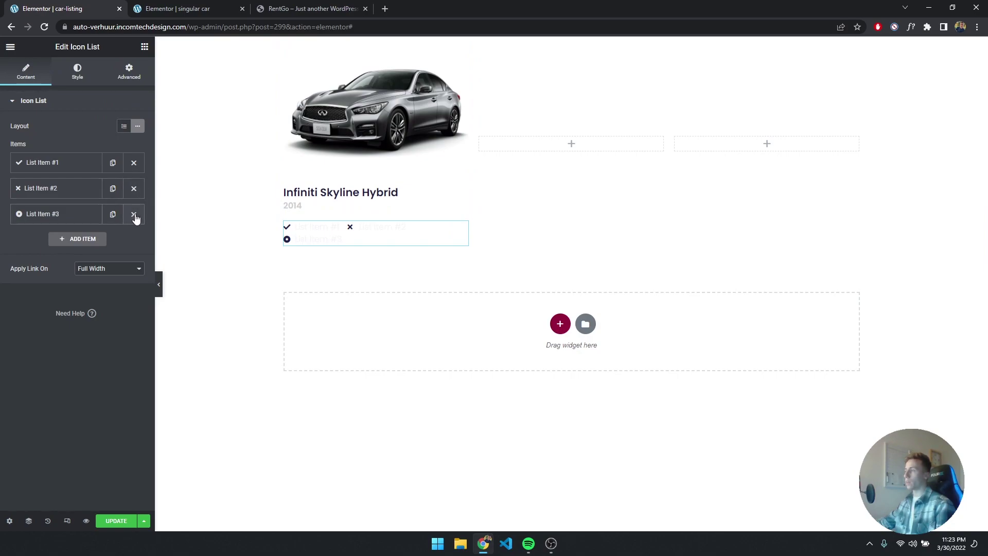
left_click(134, 215)
left_click(134, 189)
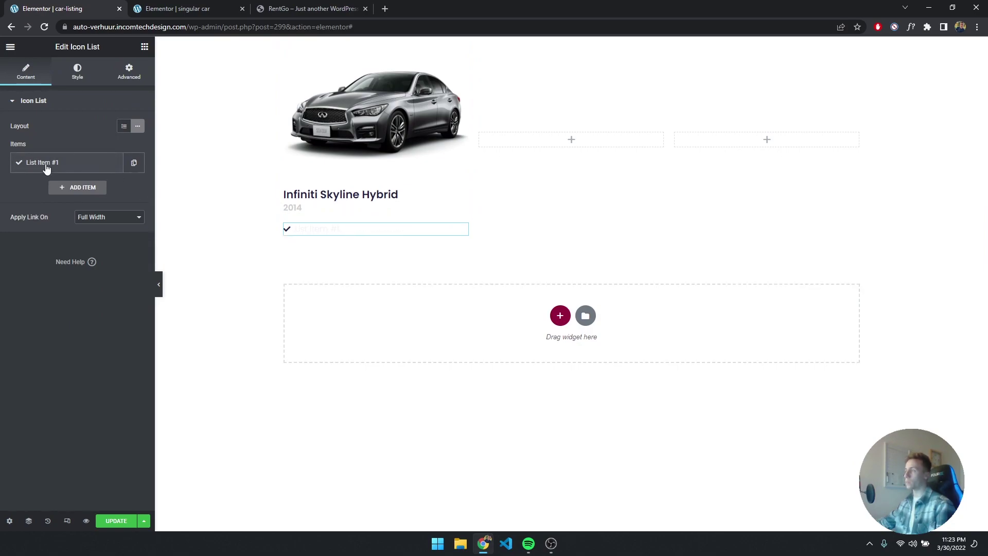
Set the icon list's text color to the global Primary color.
left_click(66, 164)
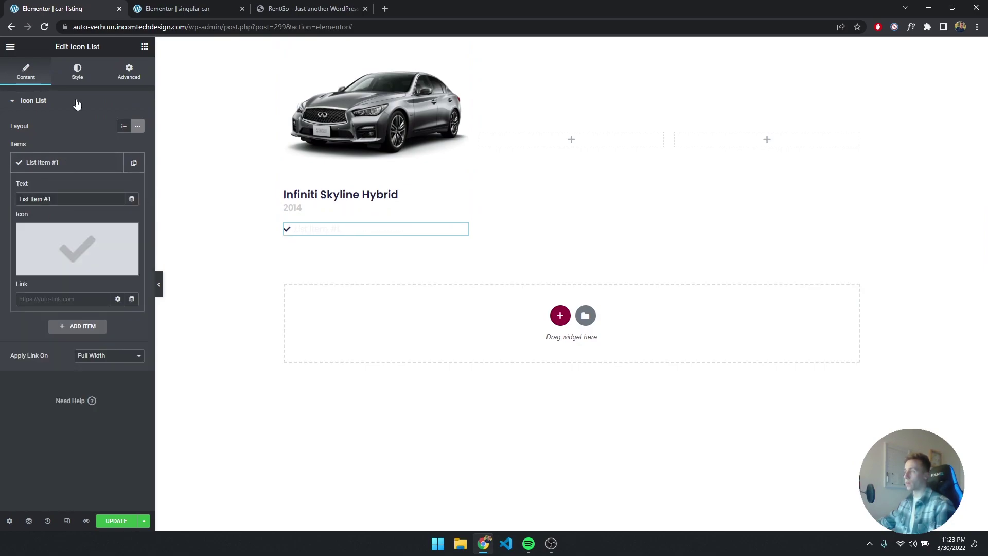
left_click(77, 72)
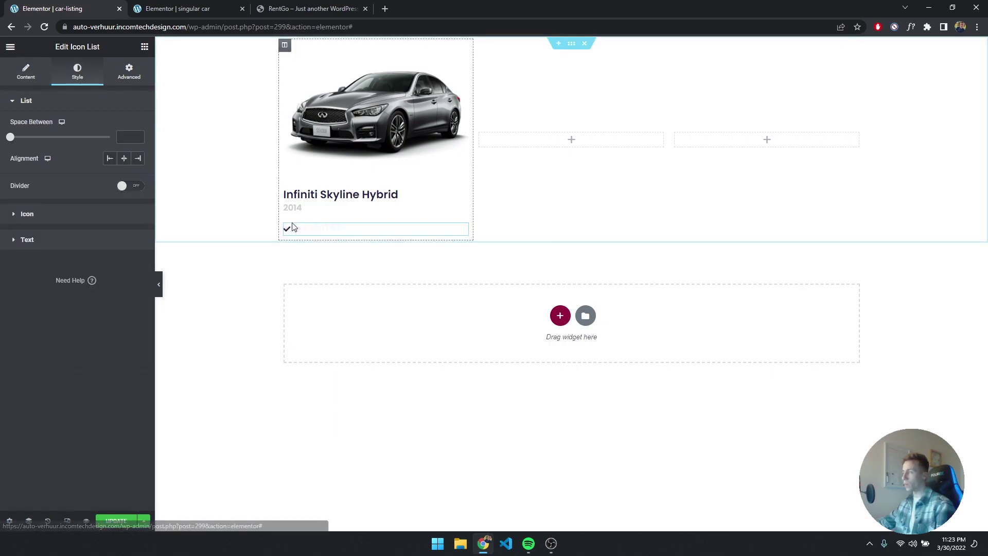
left_click(82, 239)
left_click(123, 177)
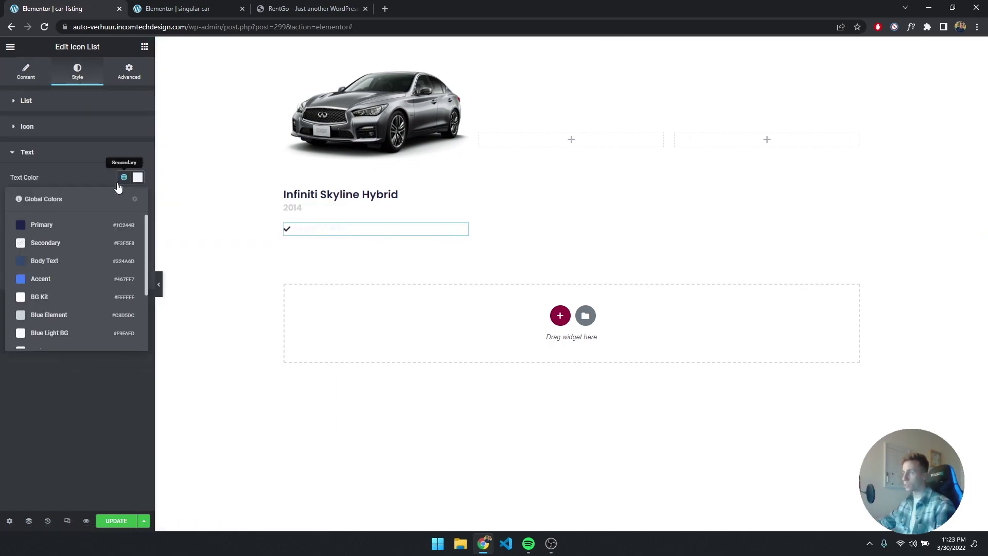
left_click(60, 227)
Fill the remaining list item's text dynamically with JetEngine's Custom Field using the Passengers field.
left_click(38, 80)
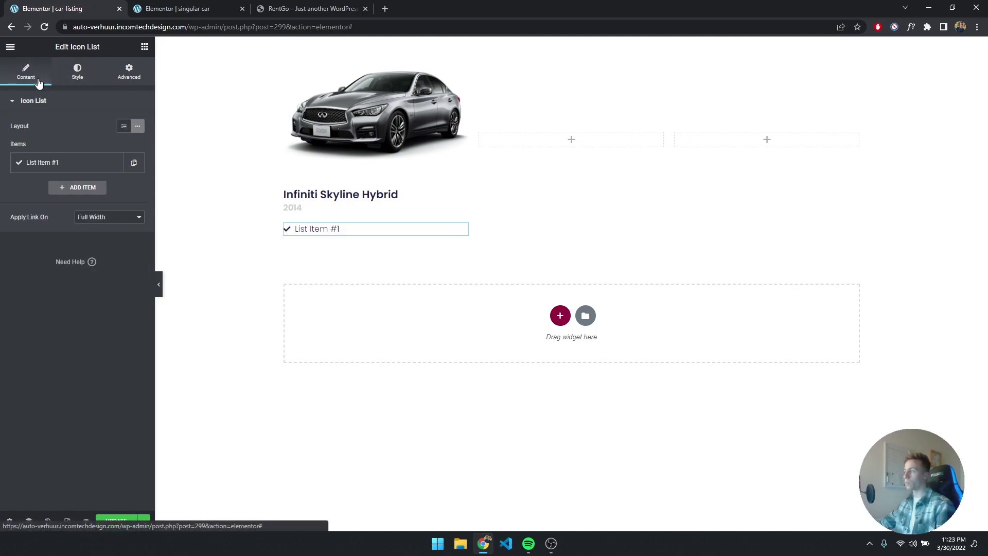
left_click(73, 165)
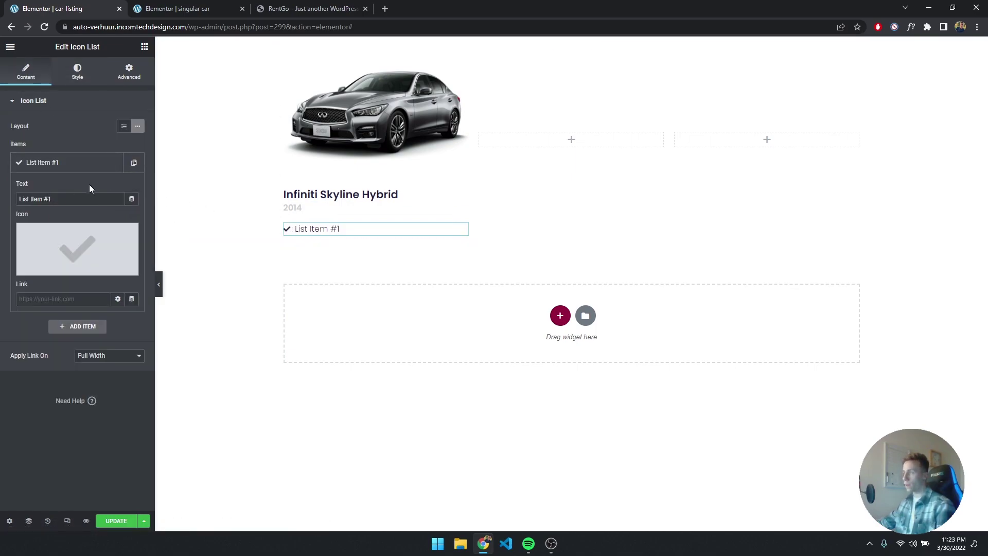
left_click(79, 165)
left_click(79, 168)
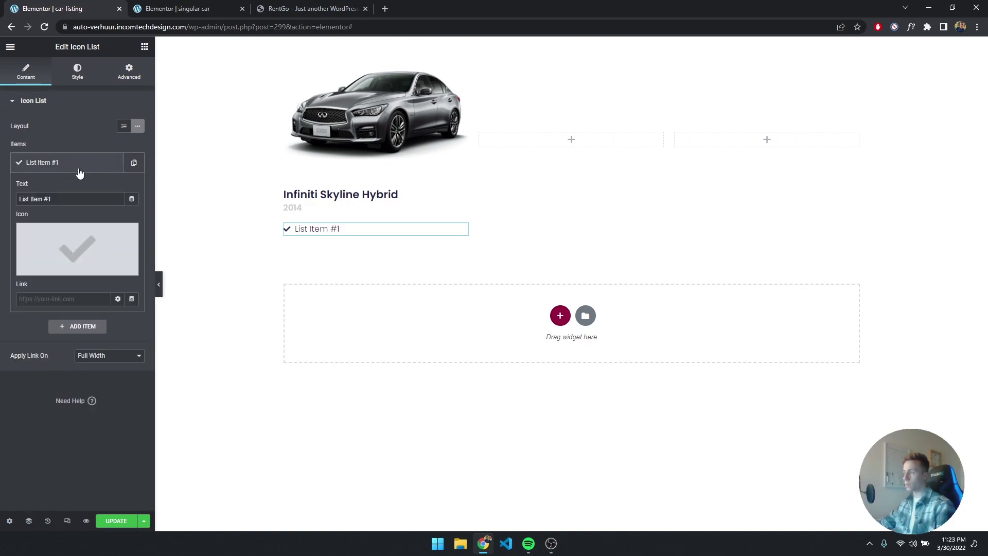
left_click(132, 200)
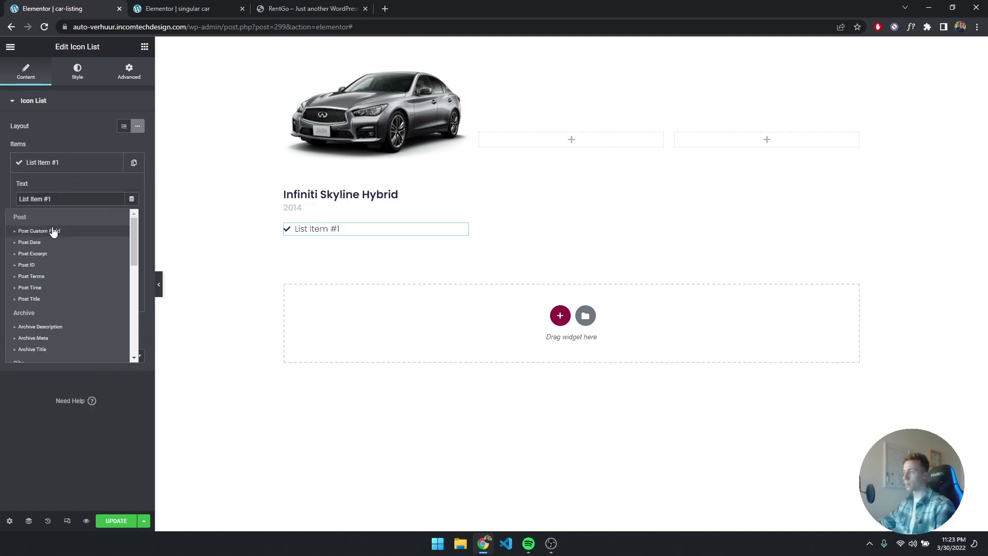
scroll(49, 247, "down", 5)
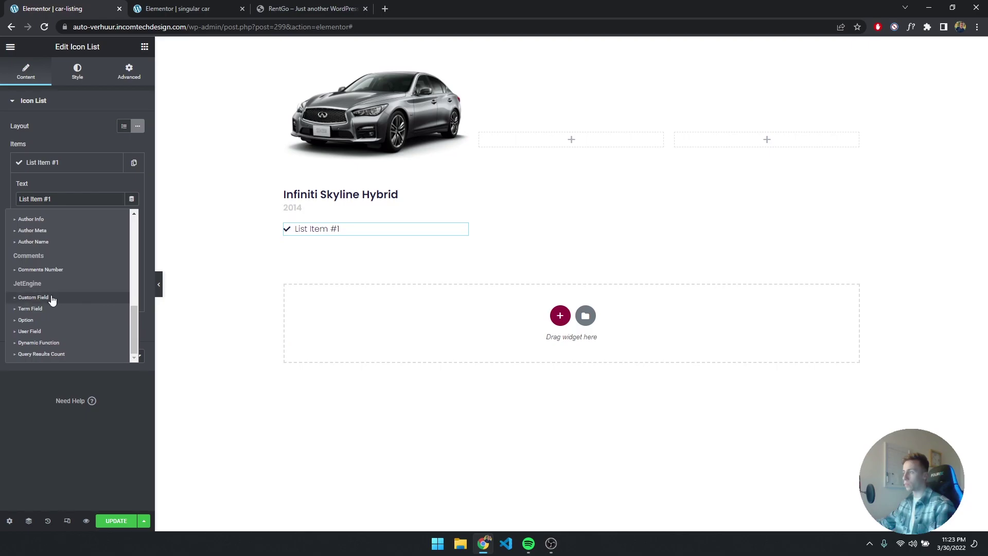
left_click(28, 298)
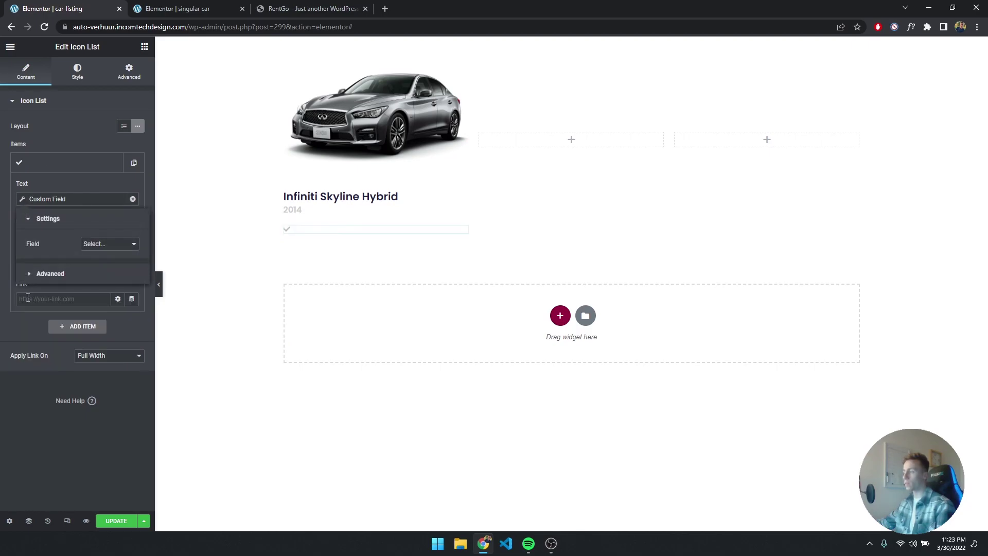
left_click(309, 9)
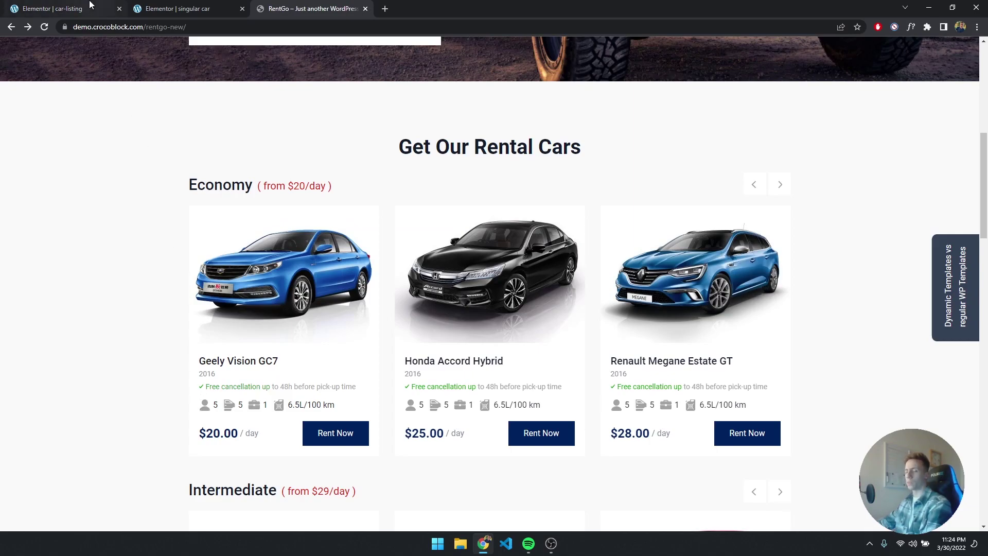
key("ctrl+1")
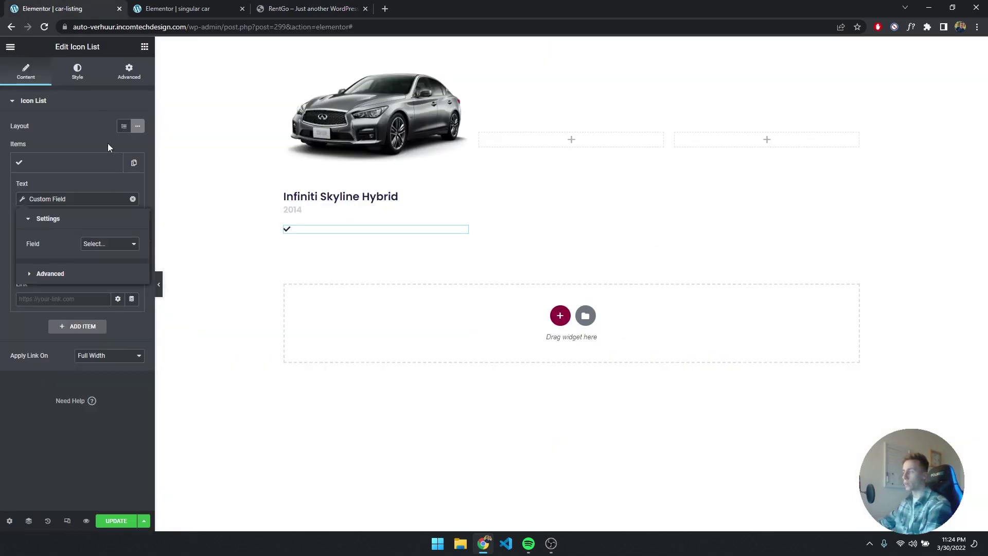
left_click(110, 244)
left_click(119, 271)
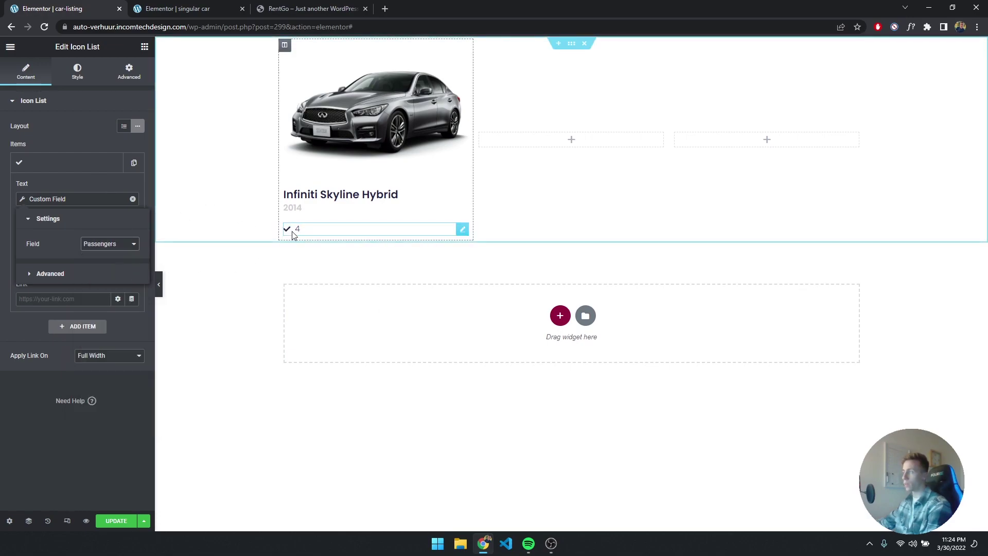
Replace the passengers item's check icon with the solid User icon from the icon library.
left_click(99, 169)
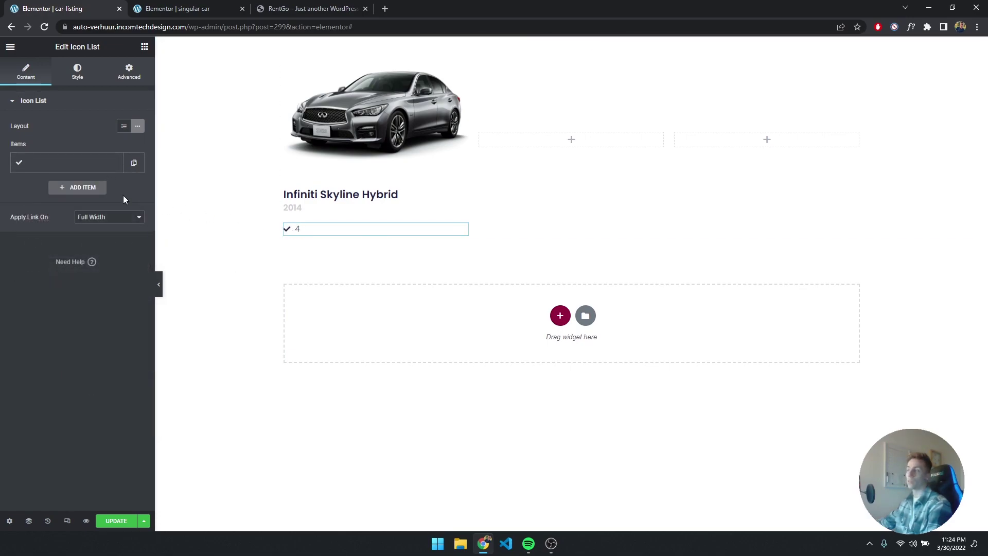
left_click(69, 175)
left_click(62, 247)
left_click(511, 122)
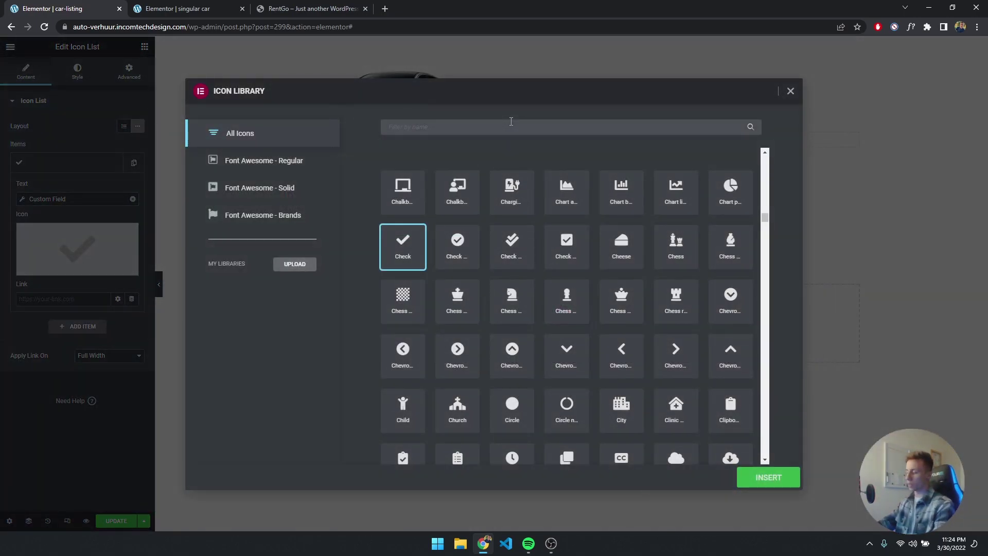
type("ustr")
key("BackSpace")
type("e")
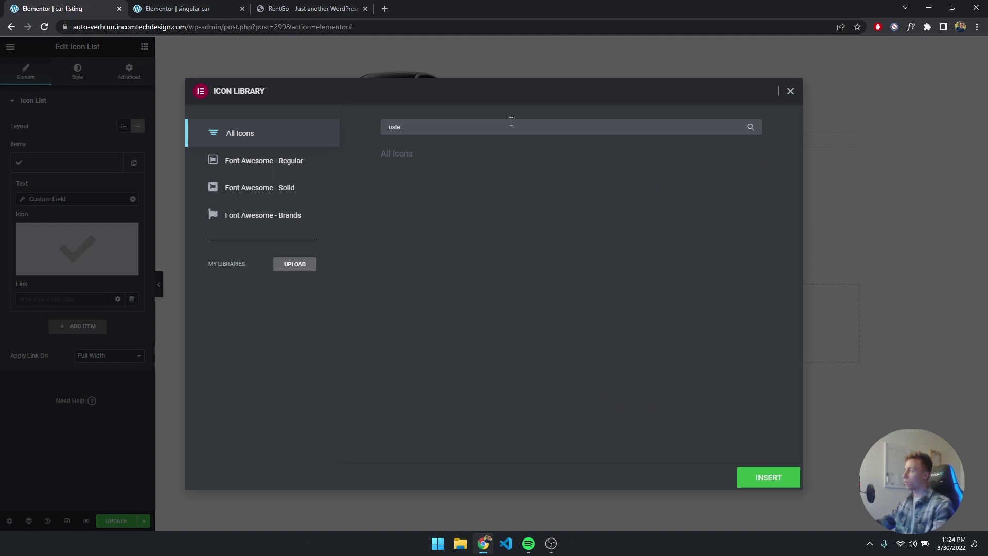
type("r")
key("BackSpace")
key("BackSpace")
key("BackSpace")
key("BackSpace")
key("BackSpace")
type("user")
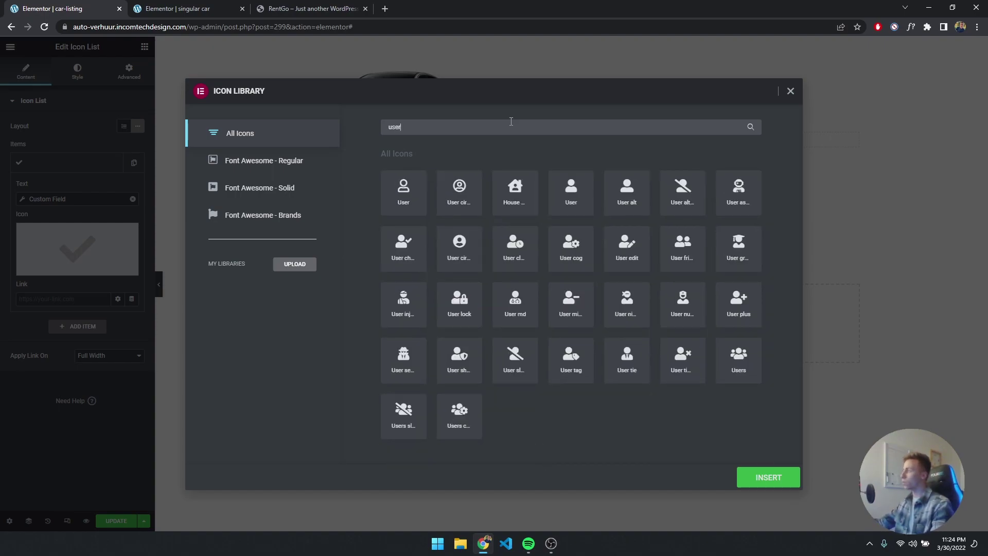
left_click(562, 203)
left_click(771, 478)
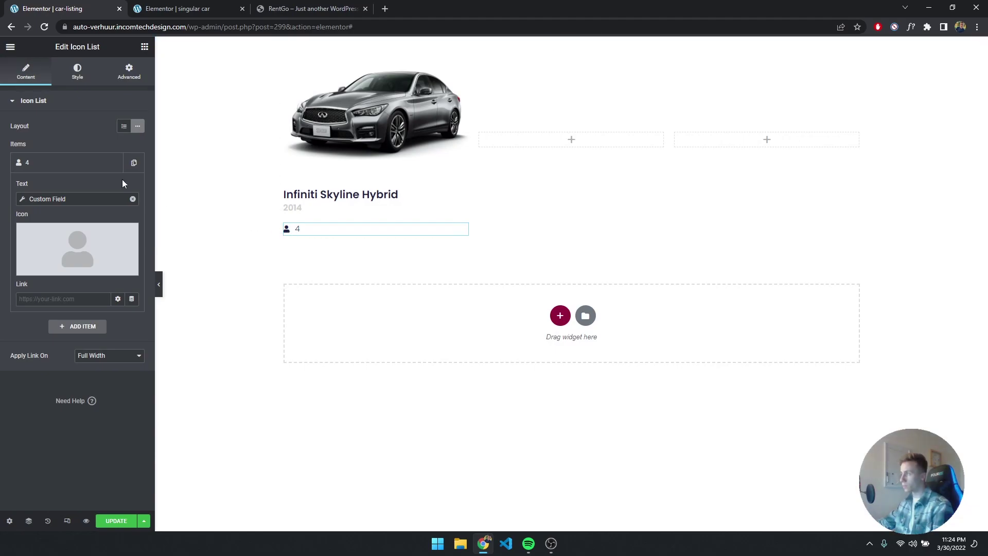
Duplicate the passengers item, check the spec order on the RentGo demo, and set the copy's custom field to Doors.
left_click(82, 162)
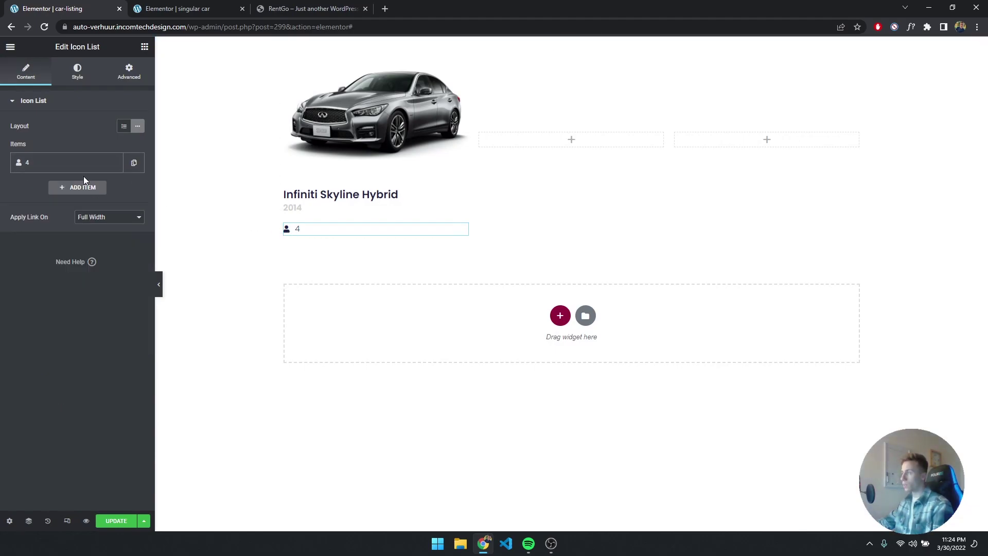
left_click(133, 163)
left_click(158, 5)
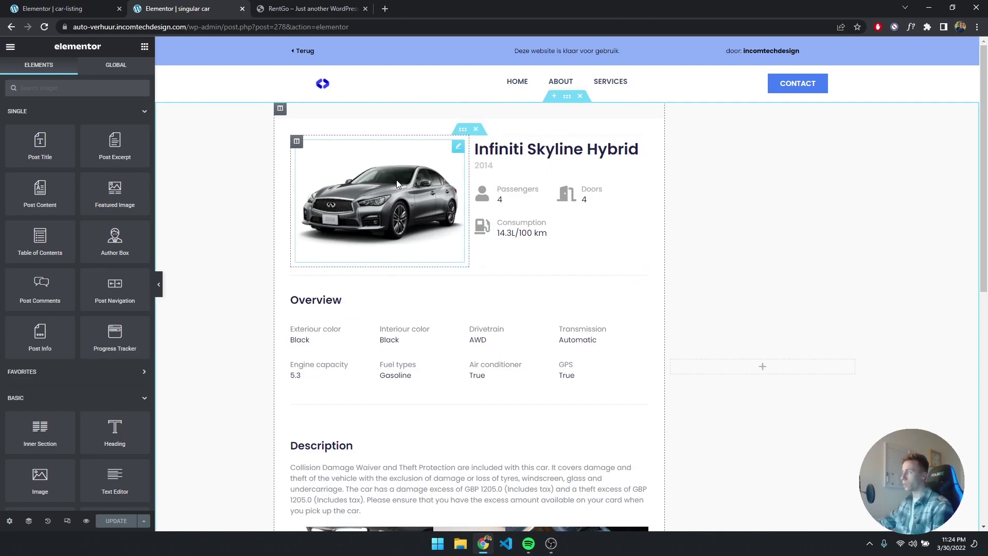
left_click(306, 9)
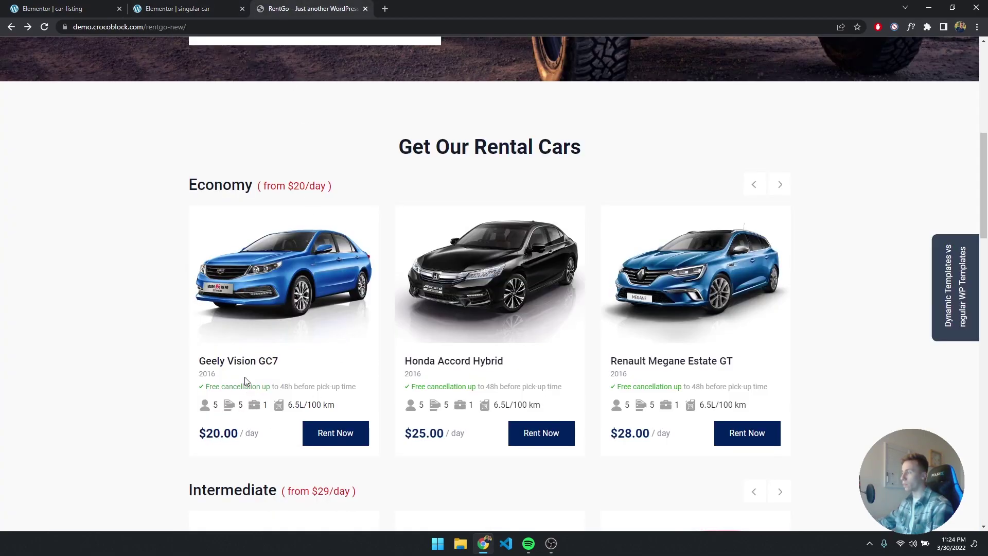
left_click(56, 8)
left_click(50, 198)
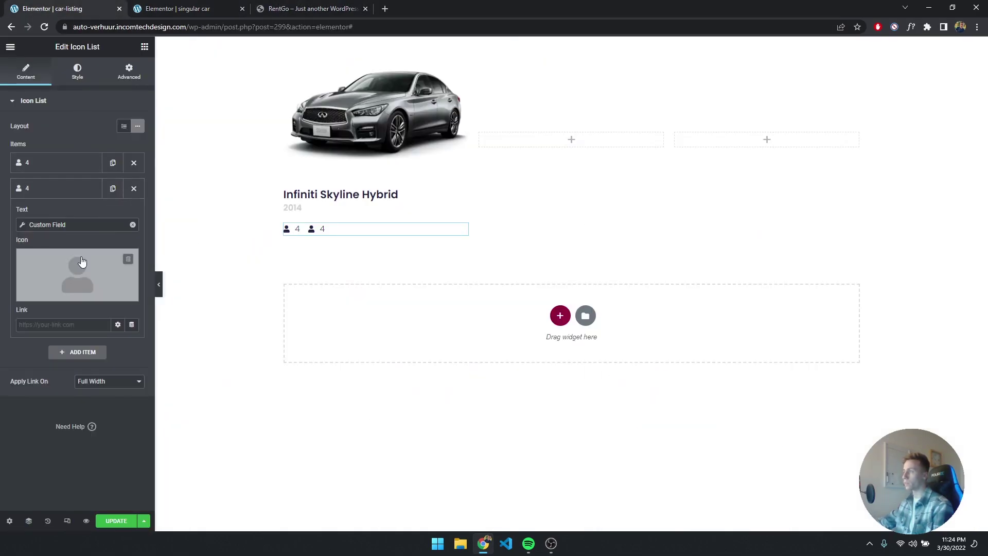
left_click(71, 224)
left_click(110, 269)
left_click(105, 318)
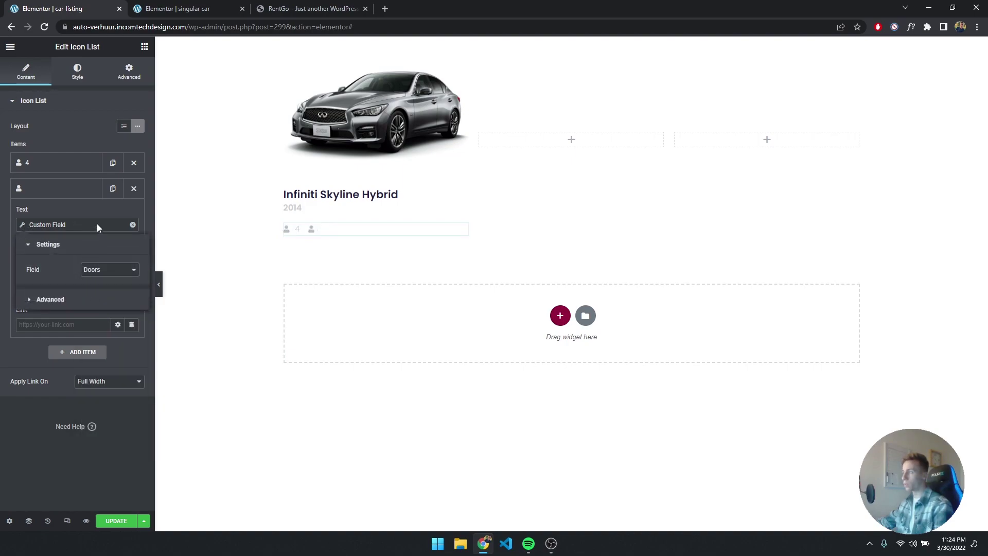
Replace the doors item's user icon with the open door icon from the icon library.
left_click(31, 189)
left_click(39, 194)
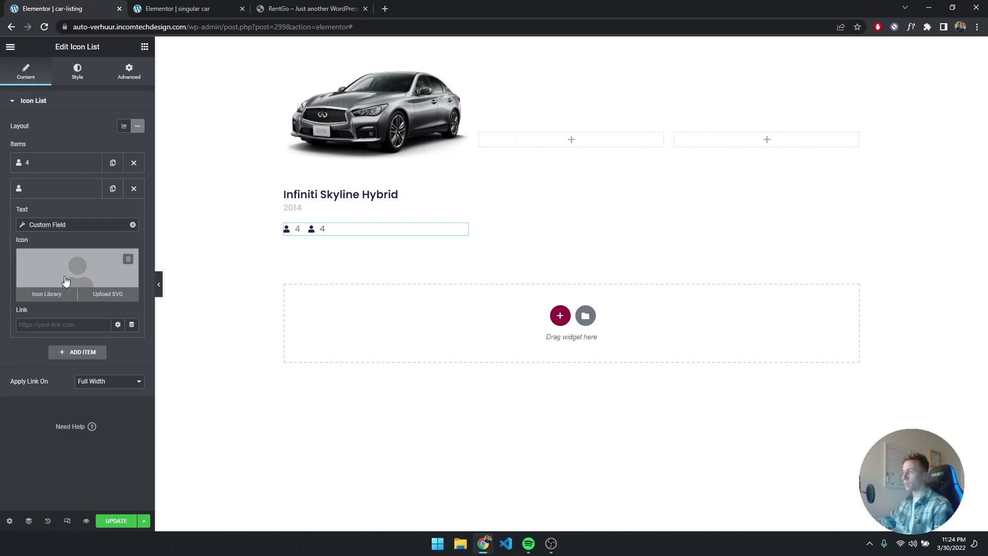
left_click(67, 280)
type("door")
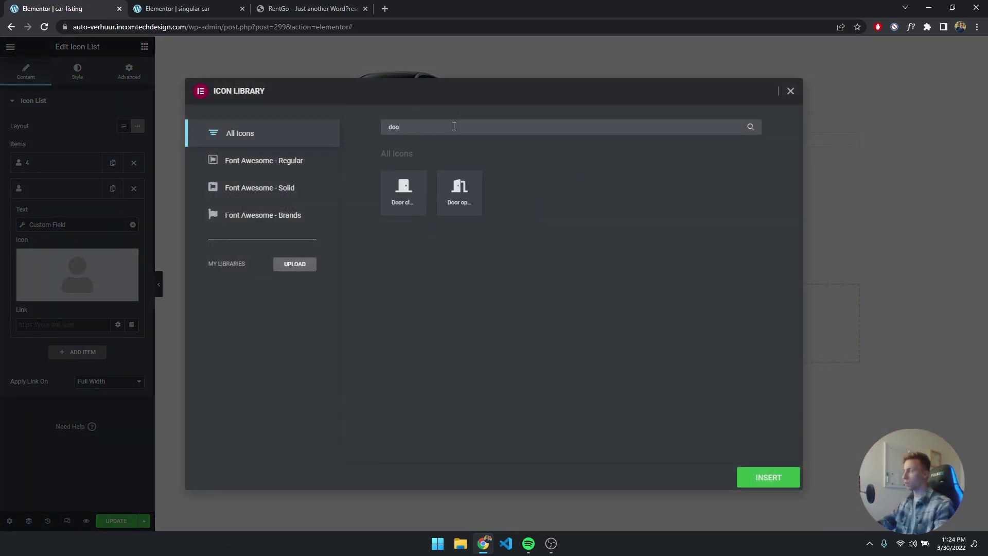
left_click(463, 201)
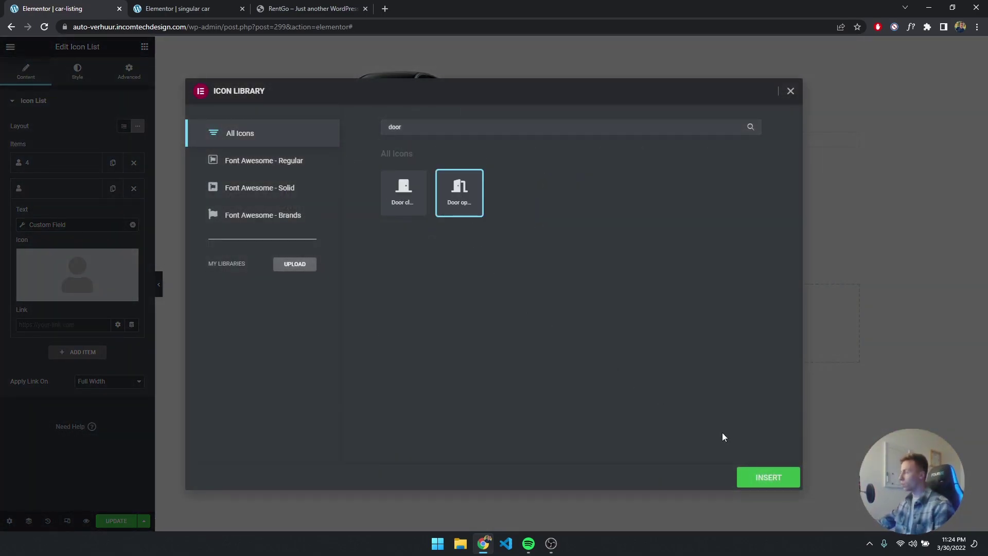
left_click(767, 477)
left_click(61, 190)
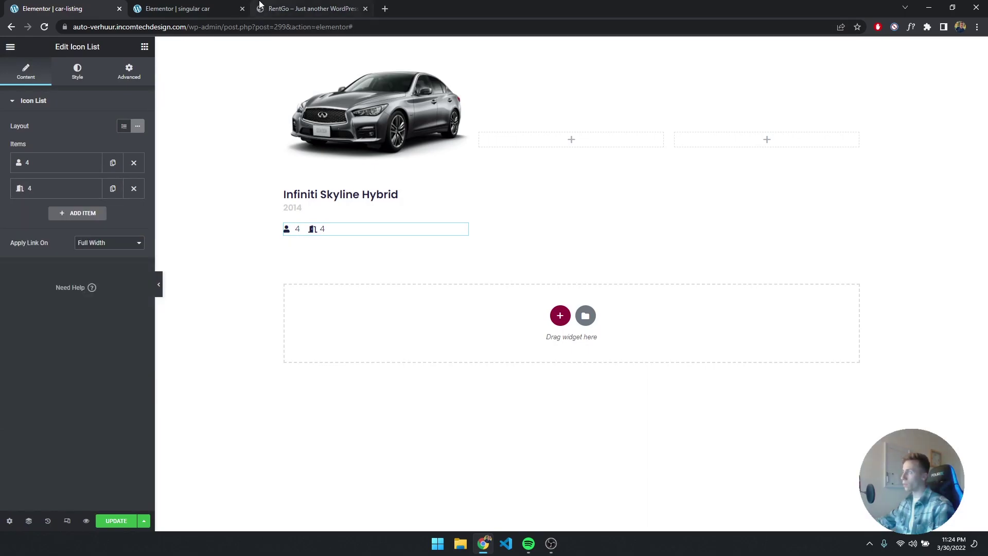
Check the spec order on the RentGo demo, duplicate the doors item, and set the copy's custom field to Consumption.
left_click(286, 9)
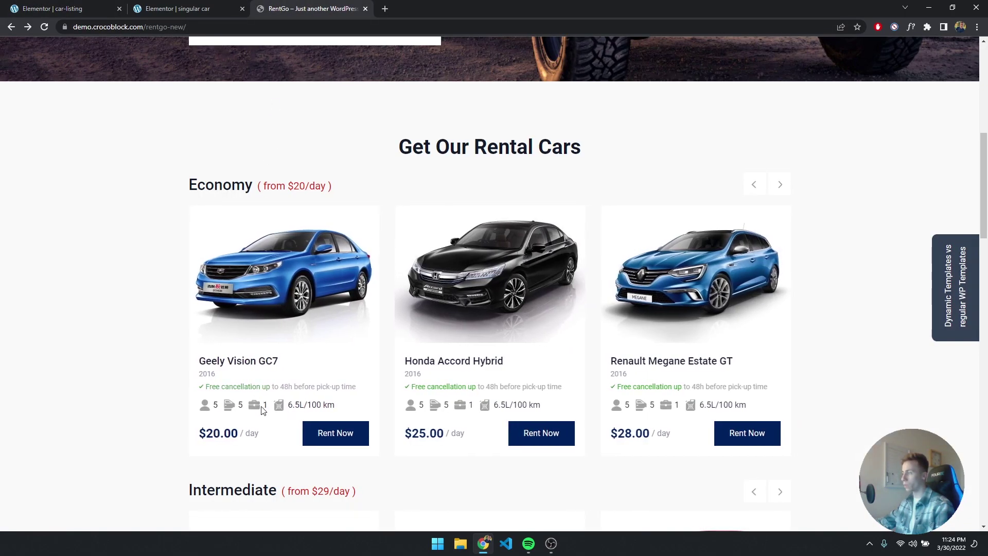
left_click(67, 9)
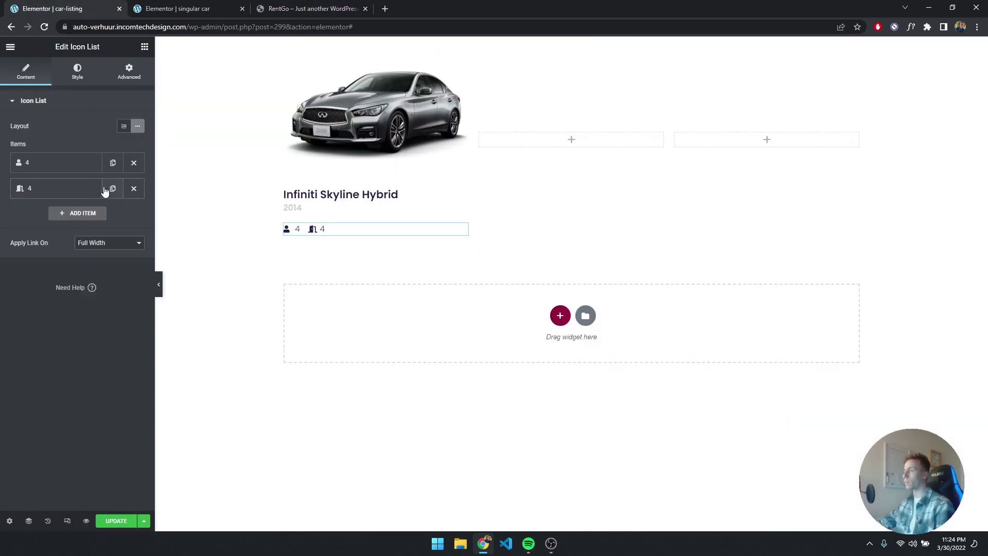
left_click(62, 214)
left_click(74, 252)
left_click(103, 296)
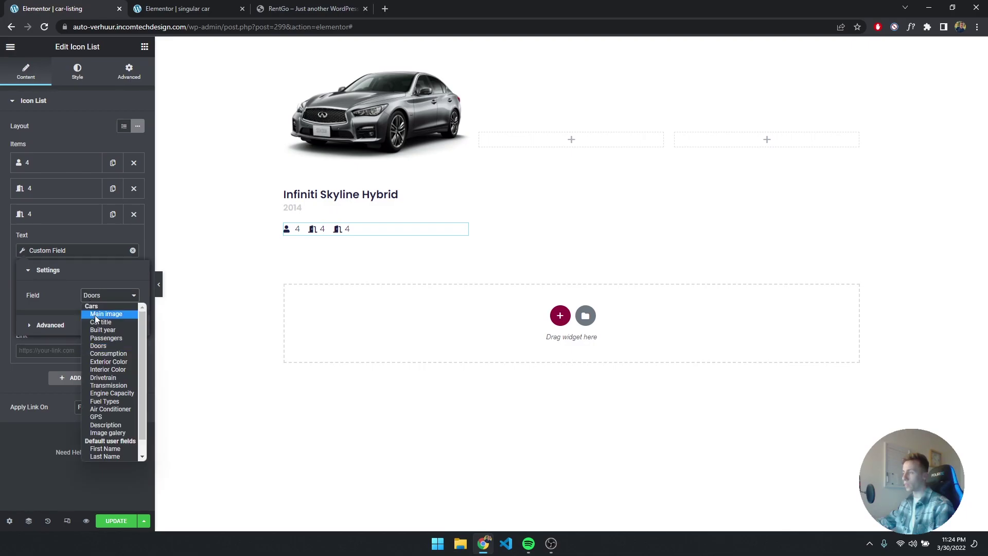
left_click(100, 348)
left_click(38, 231)
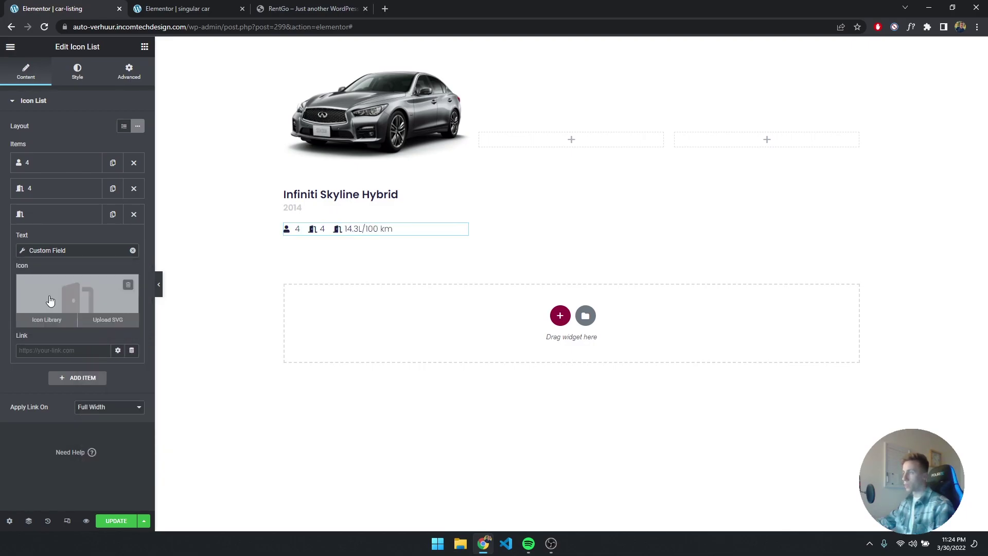
Replace the consumption item's door icon with the gas pump icon from the icon library.
left_click(77, 300)
type("gas")
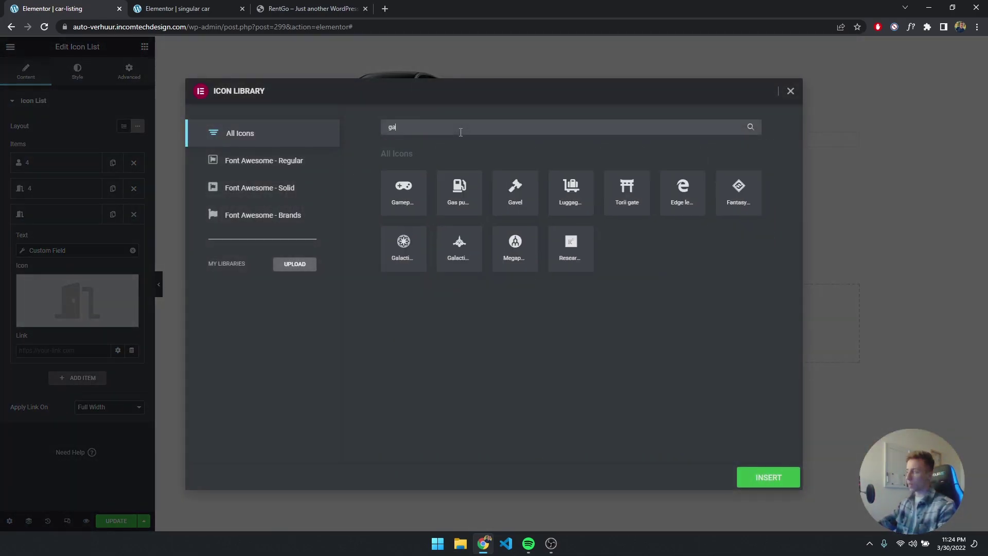
left_click(406, 189)
left_click(756, 476)
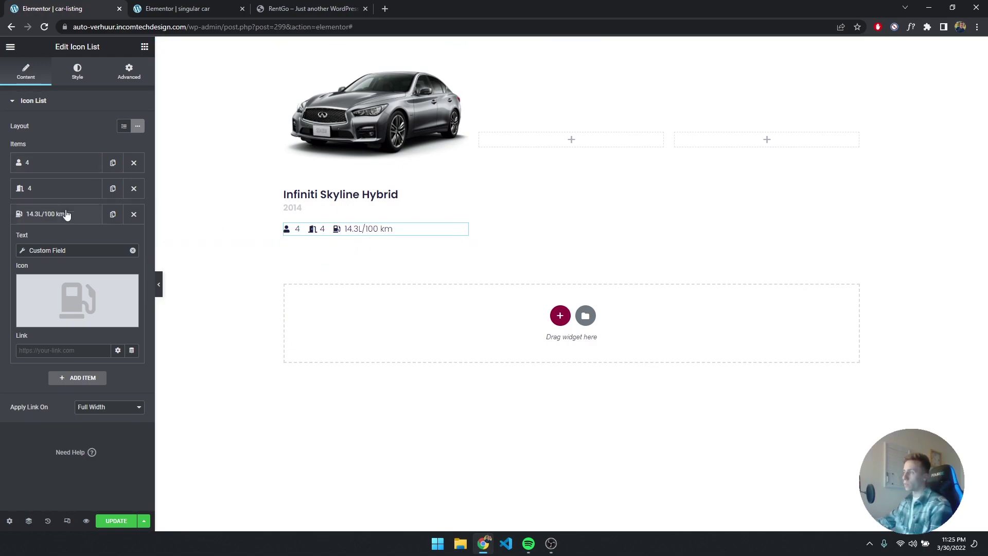
Increase the icon list's icon size to 20.
left_click(66, 73)
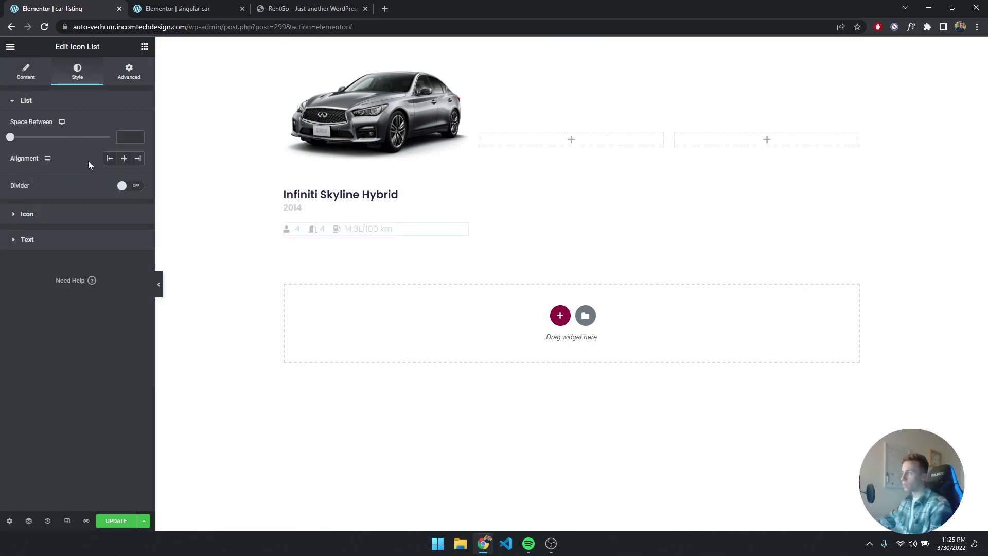
left_click(59, 218)
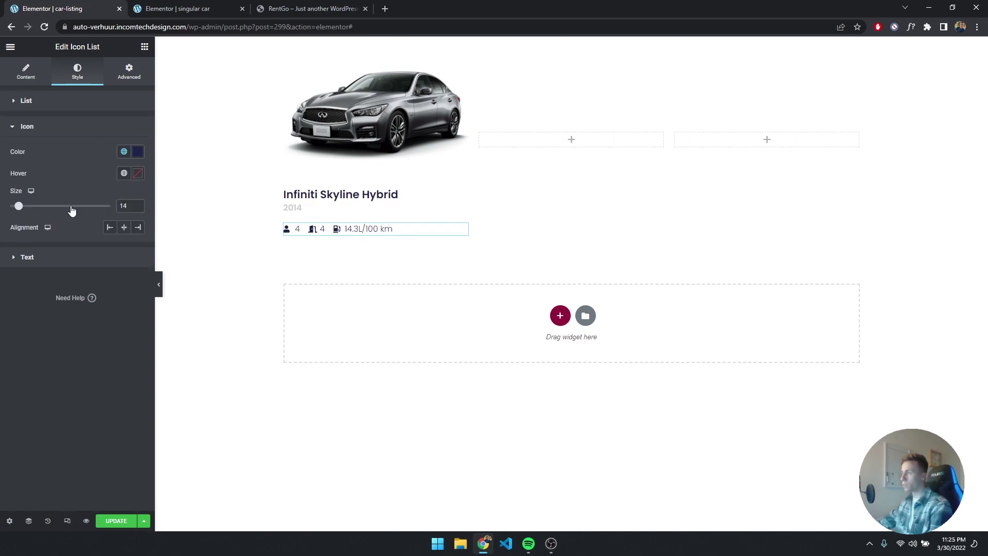
left_click_drag(18, 208, 24, 207)
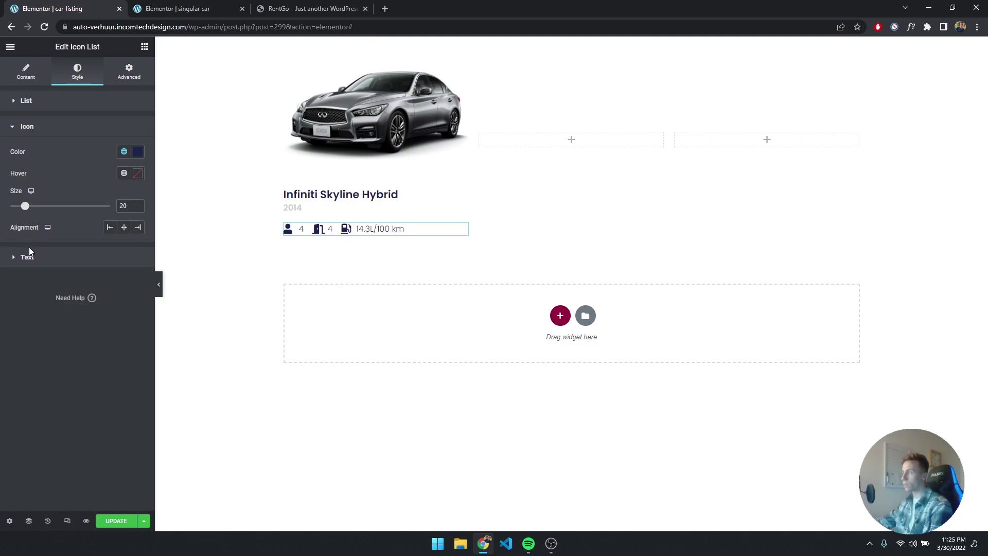
Set the icon list's text typography to 16 px size and 400 weight.
left_click(29, 257)
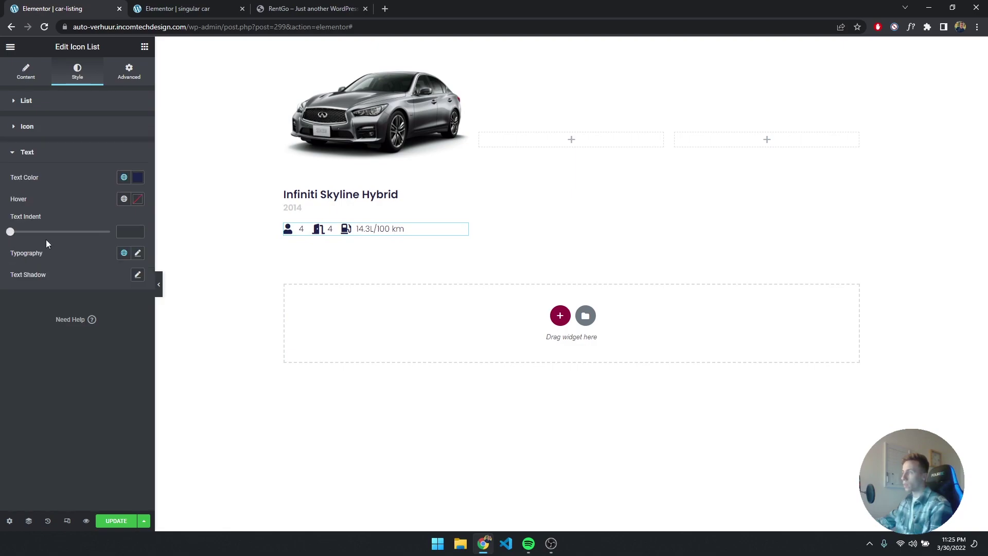
left_click(137, 252)
left_click_drag(23, 335, 24, 335)
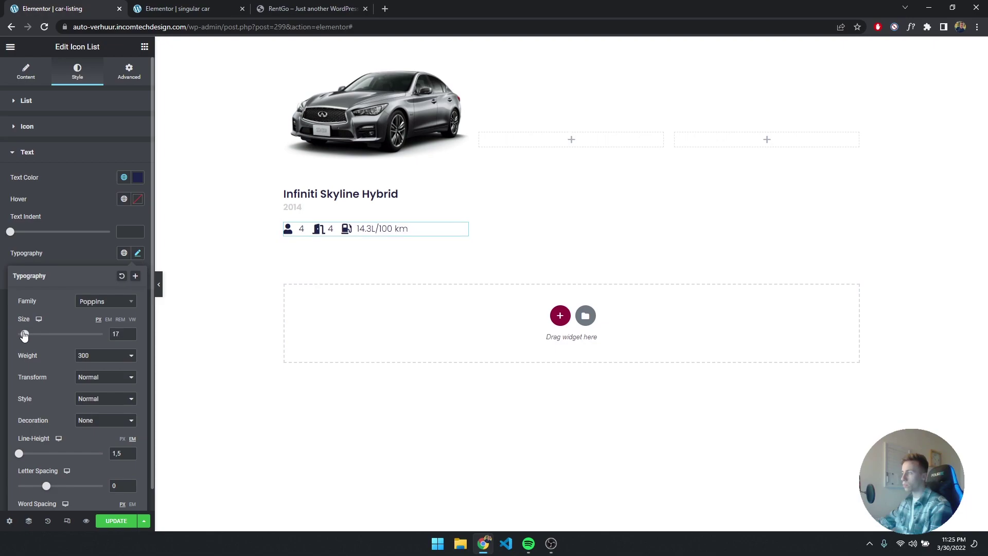
left_click(131, 333)
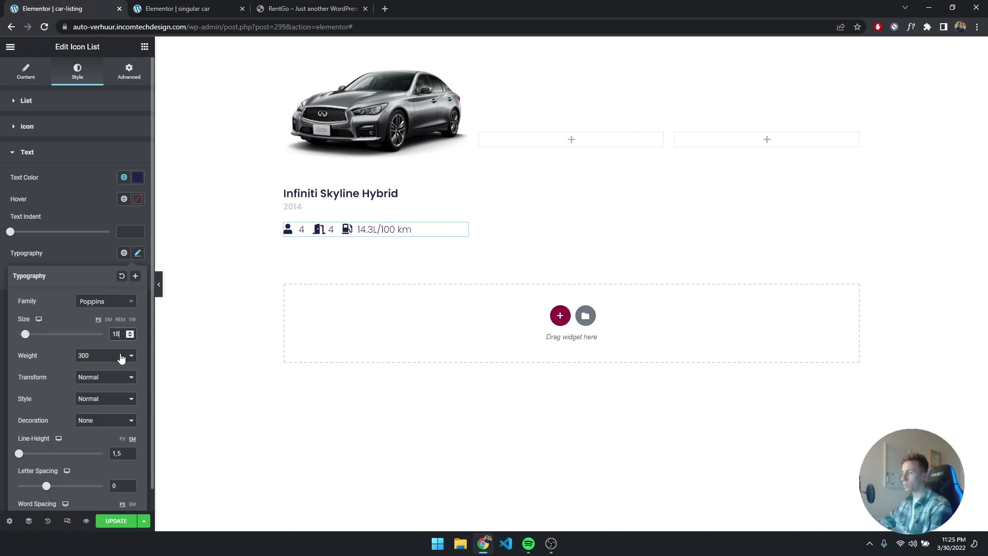
double_click(130, 337)
left_click(116, 356)
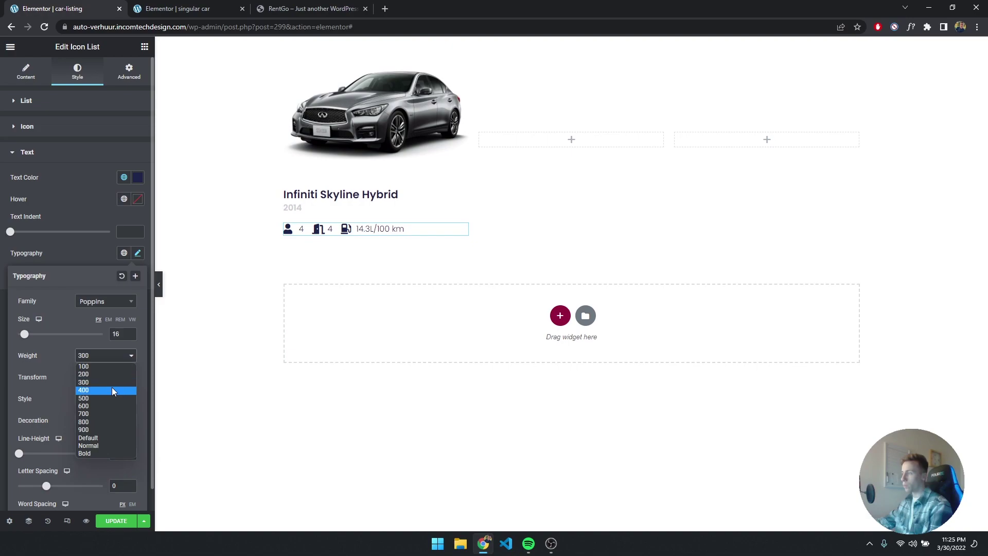
left_click(112, 386)
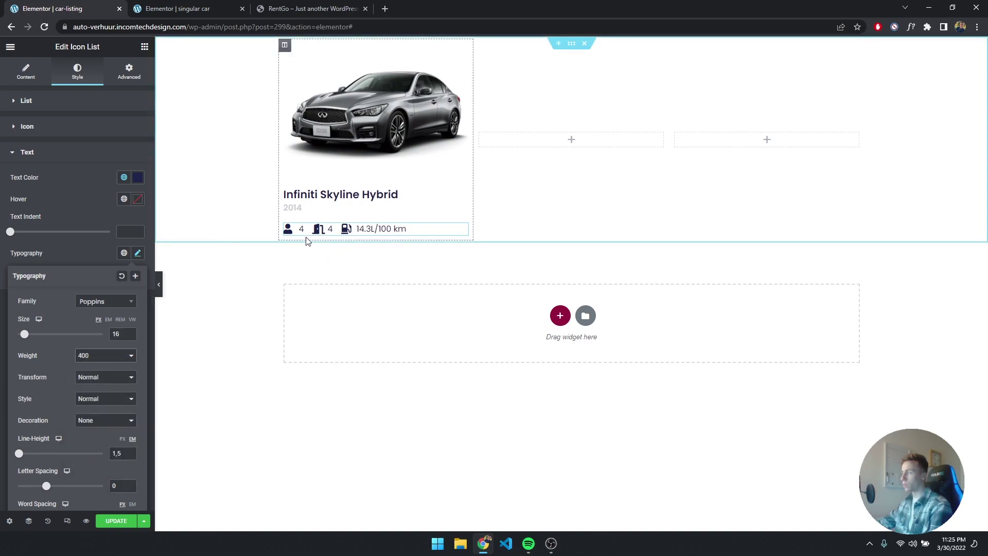
Change the icon list's icon color to the global Light Gray color.
left_click(35, 129)
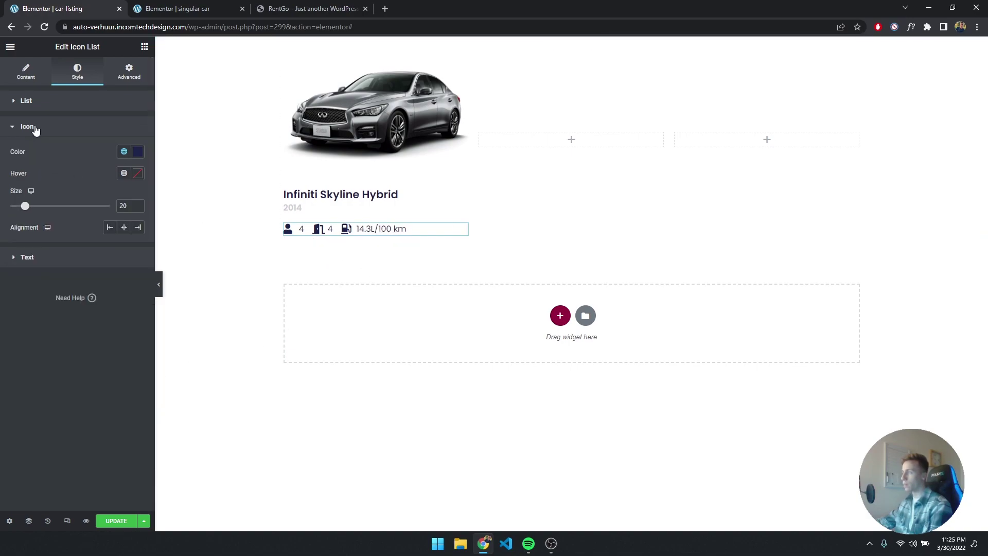
left_click(124, 151)
scroll(64, 244, "down", 3)
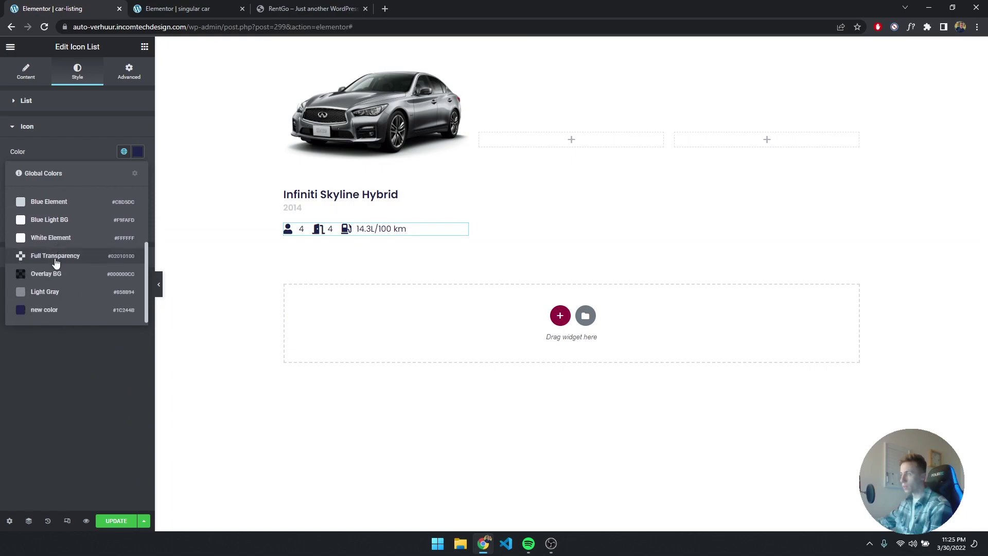
left_click(55, 292)
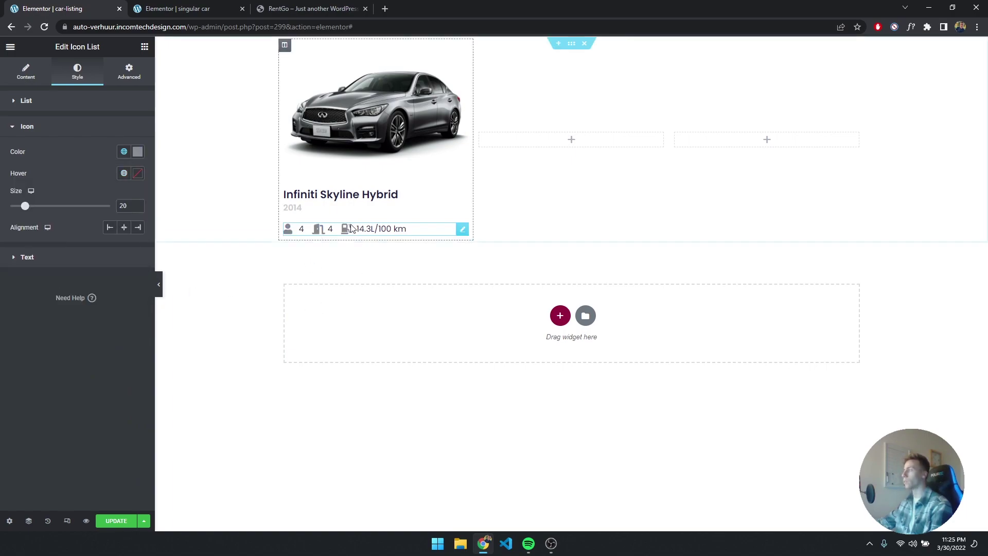
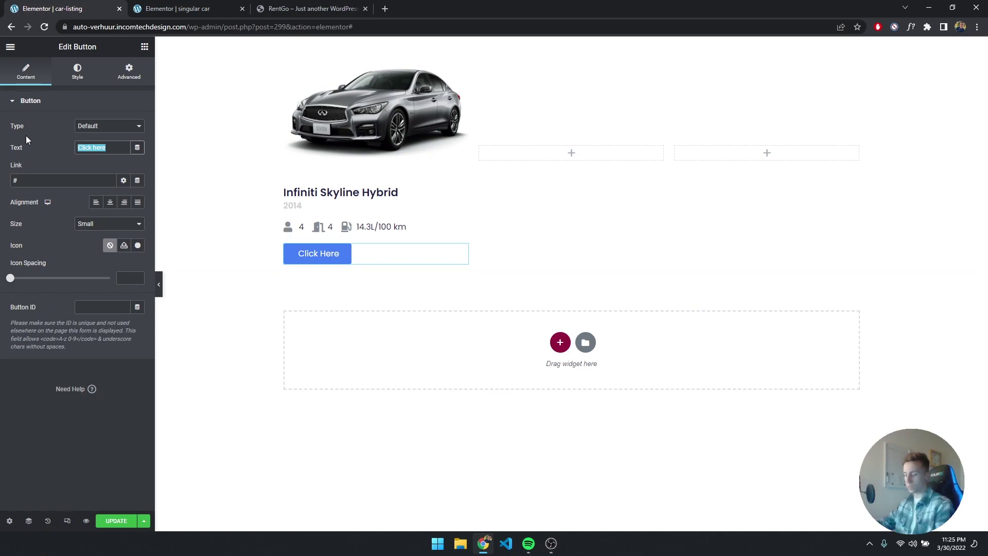
Set the button's text to "View Car" and link it dynamically to the Post URL.
type("View")
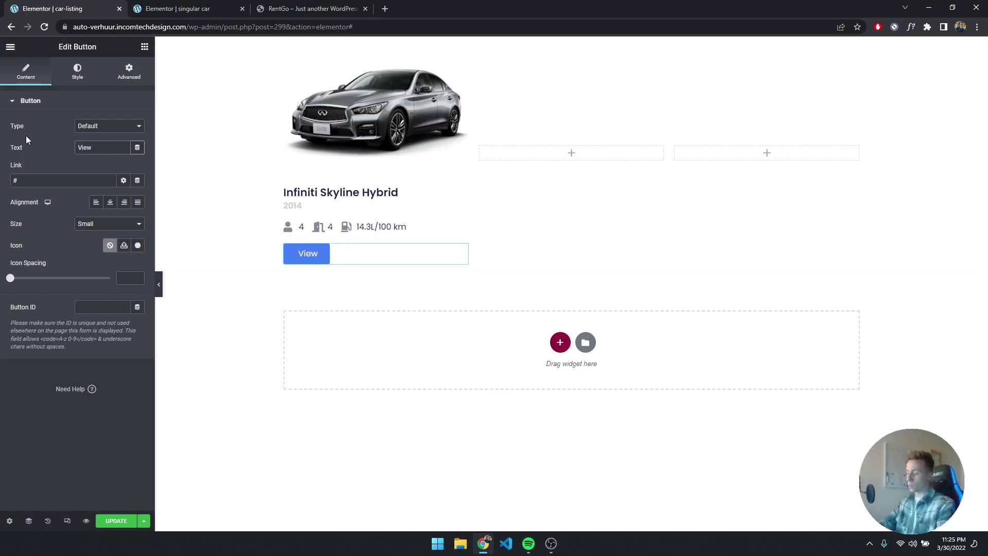
type(" Car")
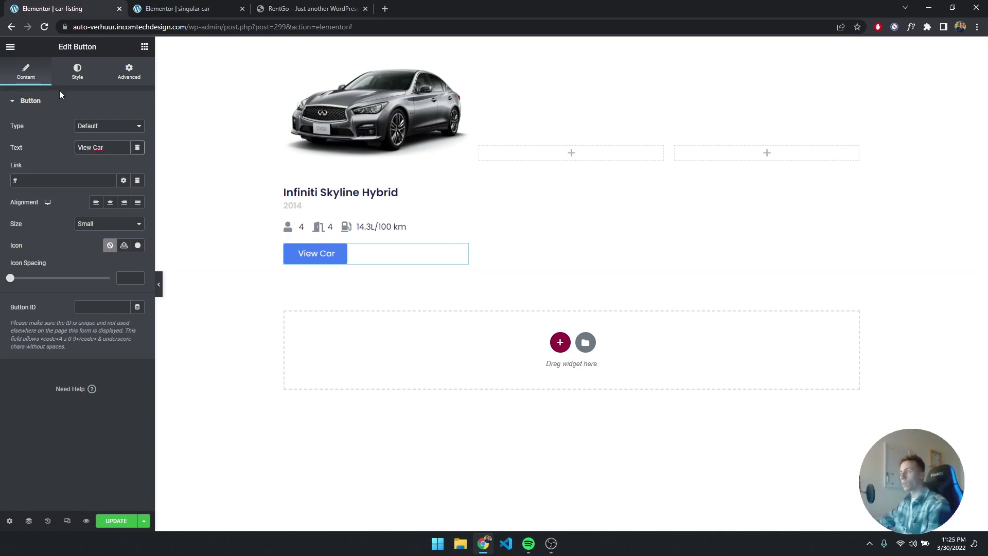
left_click(137, 181)
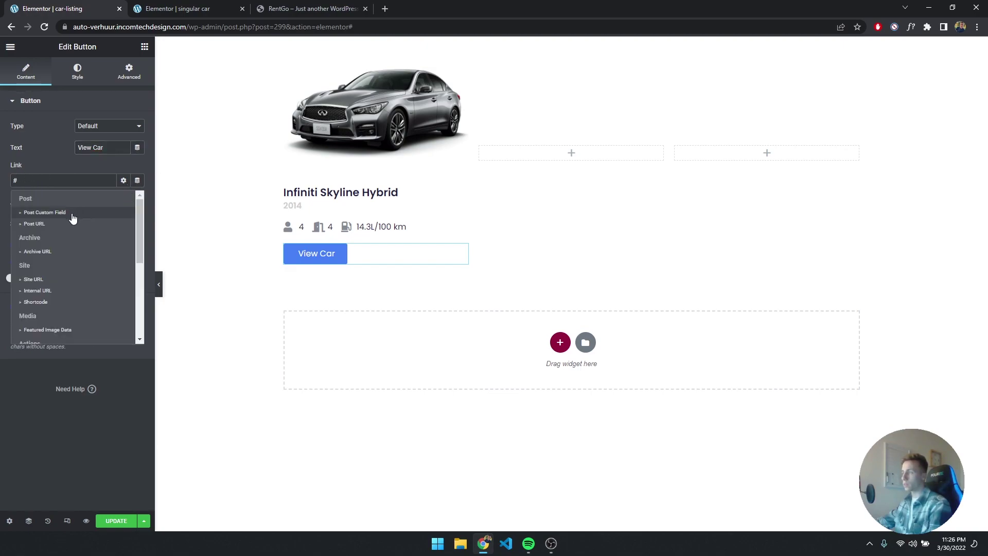
left_click(34, 223)
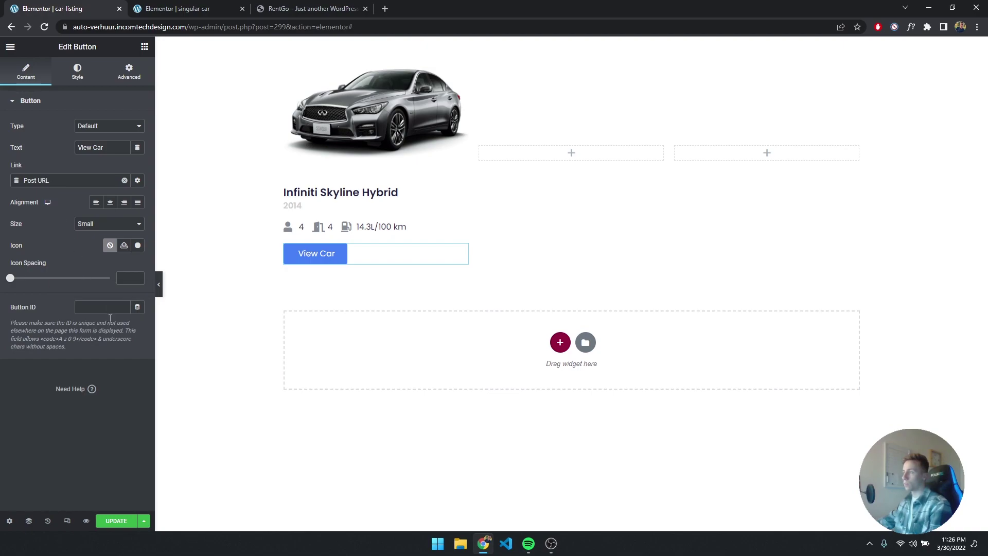
Set the View Car button's background color to the global Primary color.
left_click(77, 75)
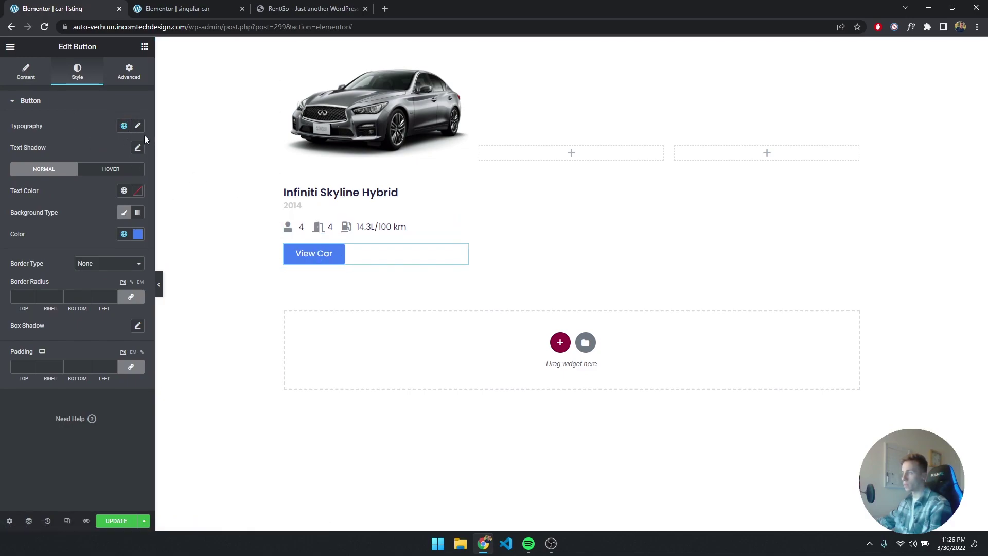
left_click(124, 236)
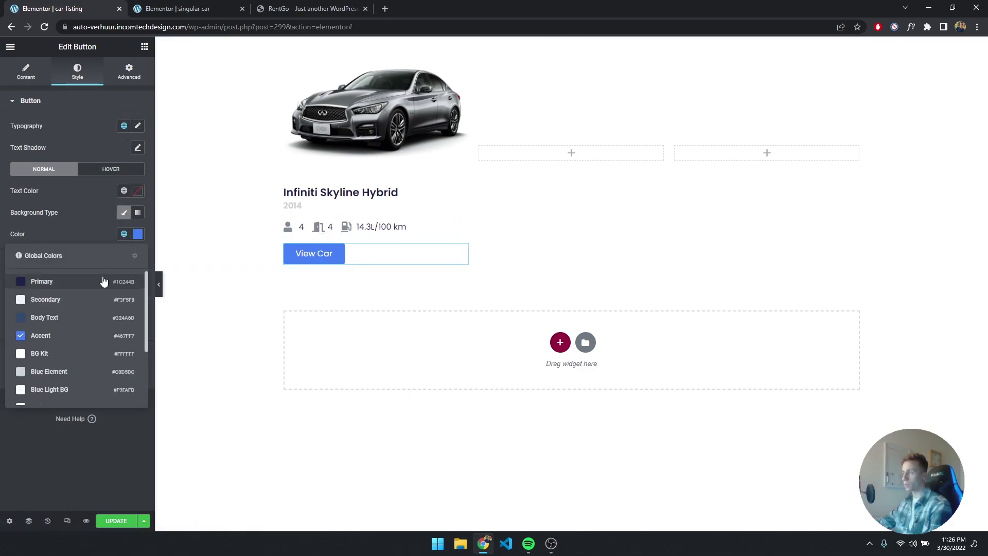
left_click(103, 279)
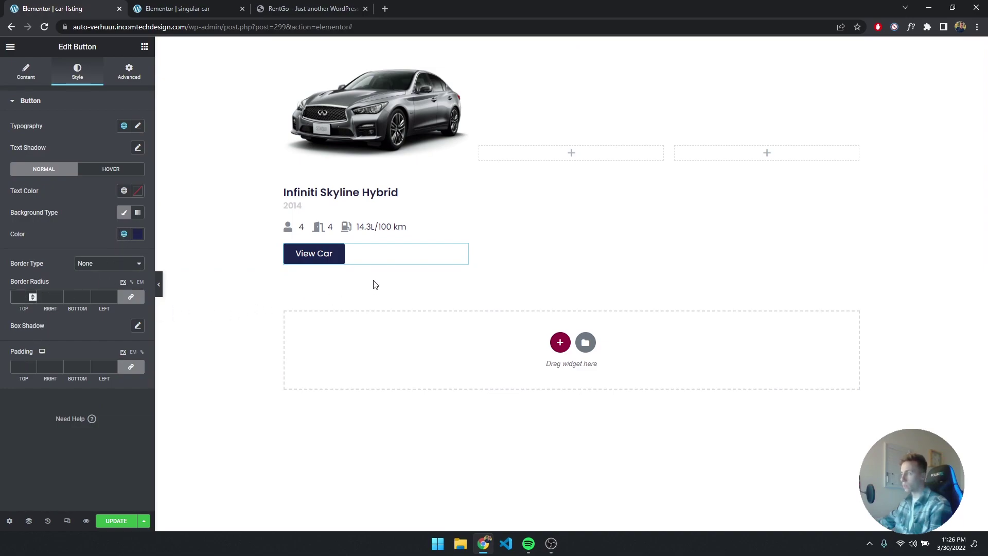
Preview the card without the editing panel and set the button's border radius to 0 on all corners.
left_click(158, 285)
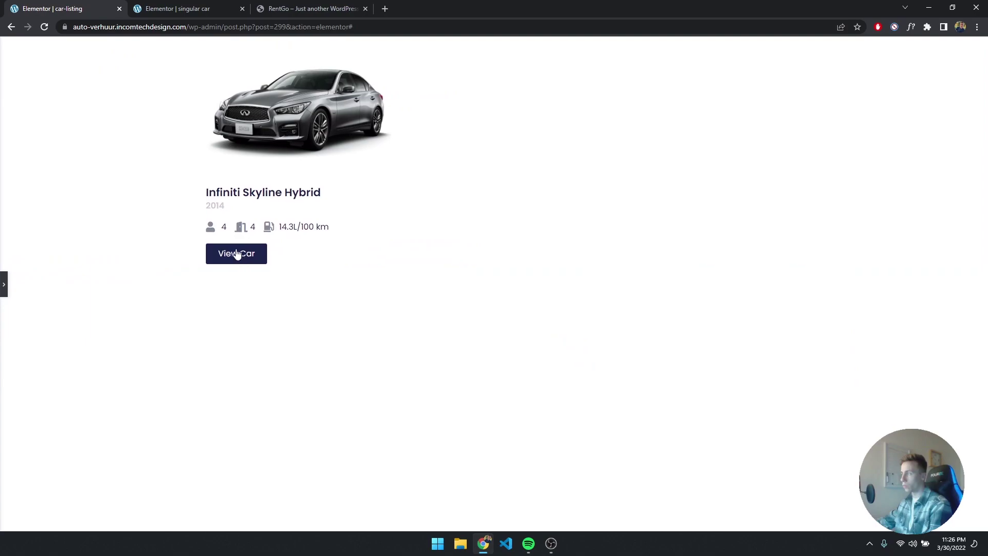
left_click(5, 285)
type("0")
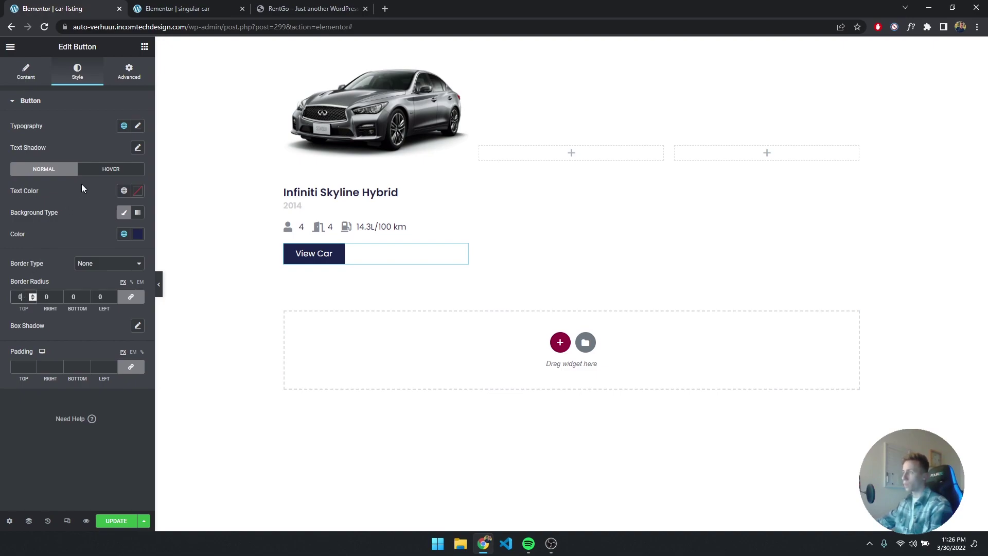
Set the View Car button's hover animation to Shrink after trying Shrink and Grow on the card.
left_click(94, 171)
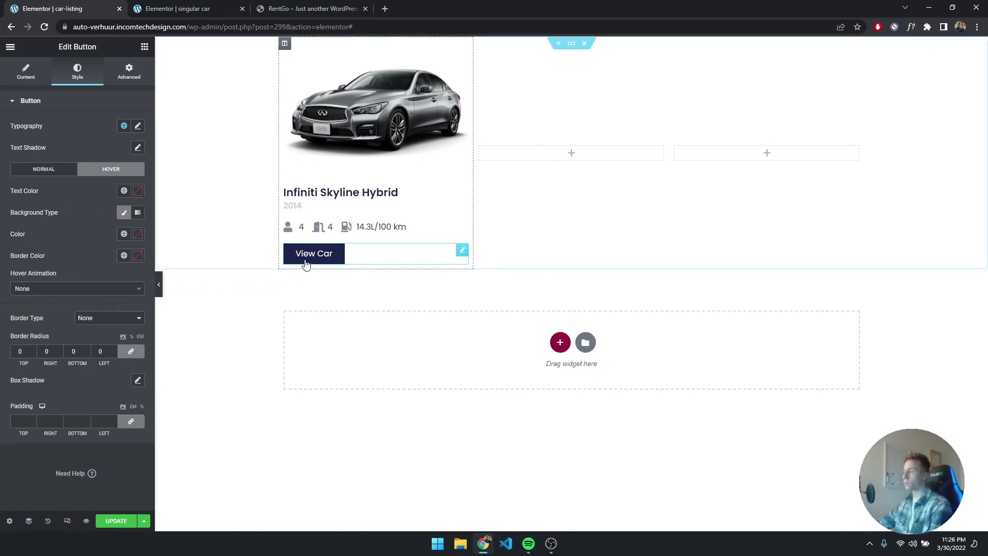
left_click(90, 290)
left_click(49, 332)
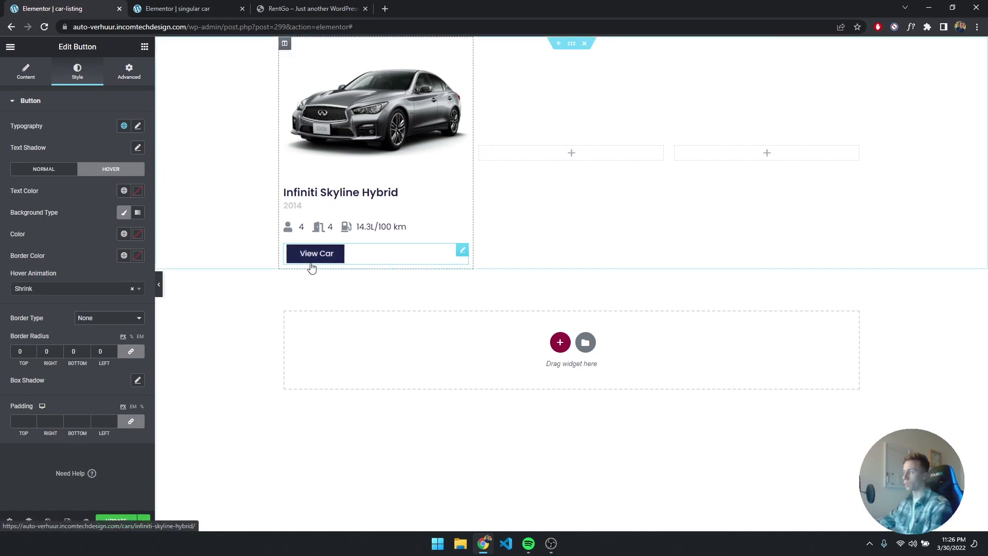
left_click(125, 291)
left_click(85, 319)
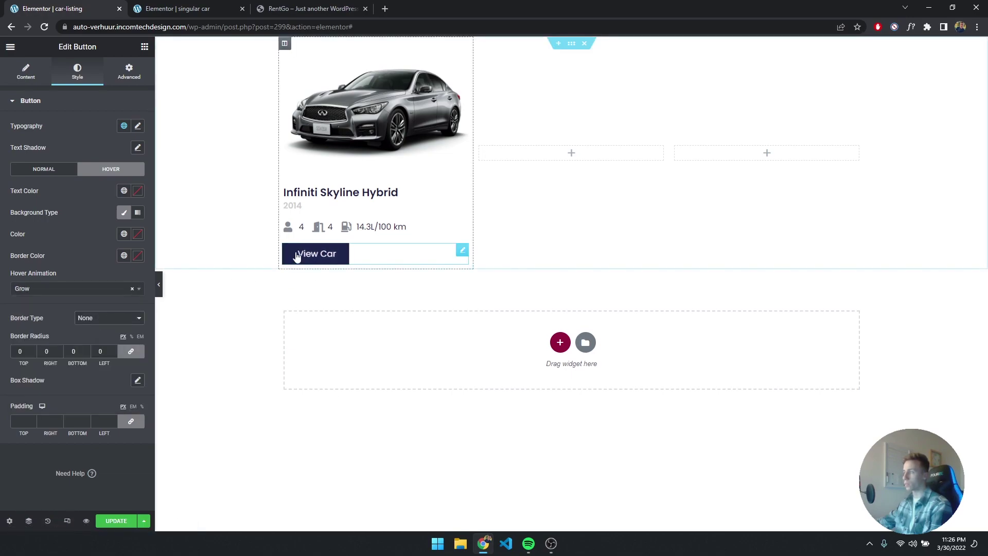
left_click(87, 289)
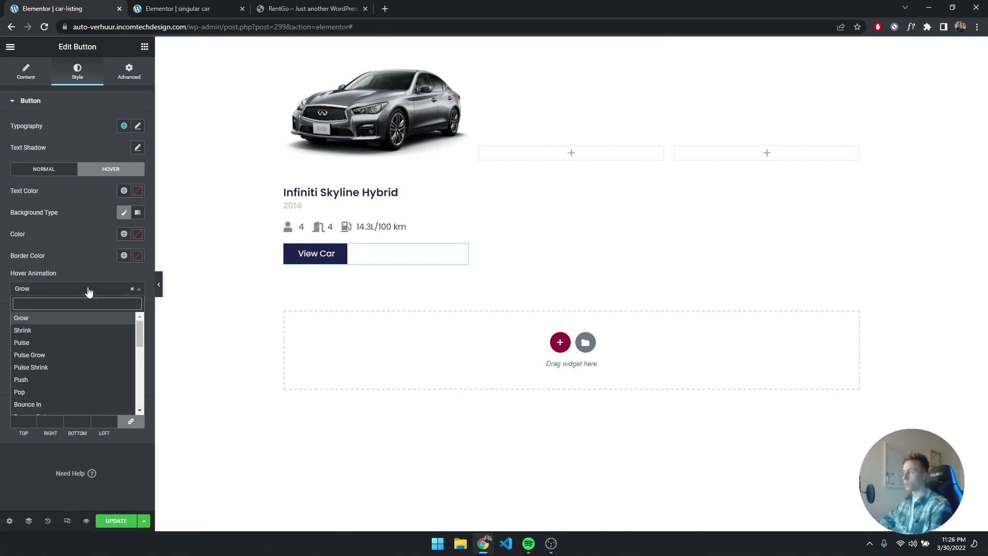
left_click(52, 330)
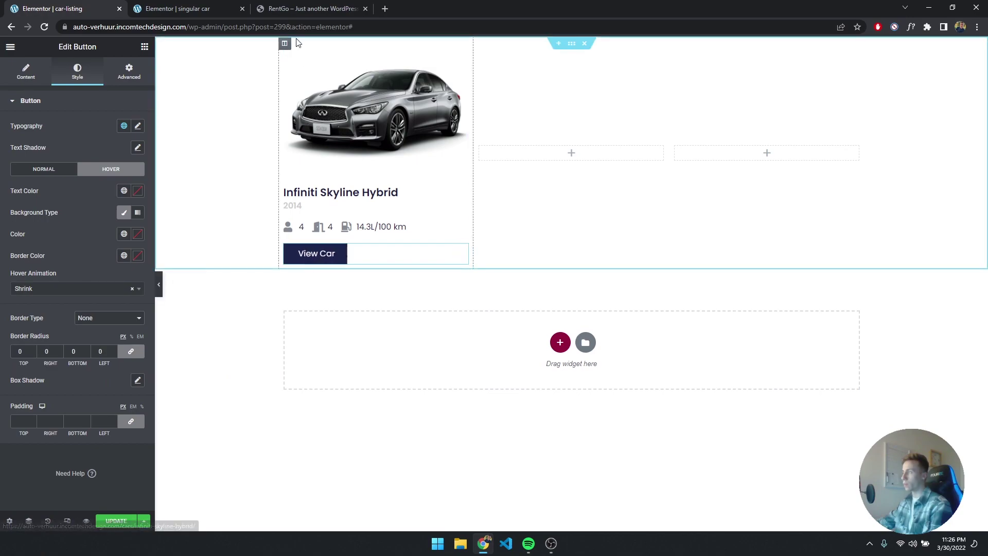
Set the car card column's padding to 1 em on all sides and save the template.
left_click(128, 75)
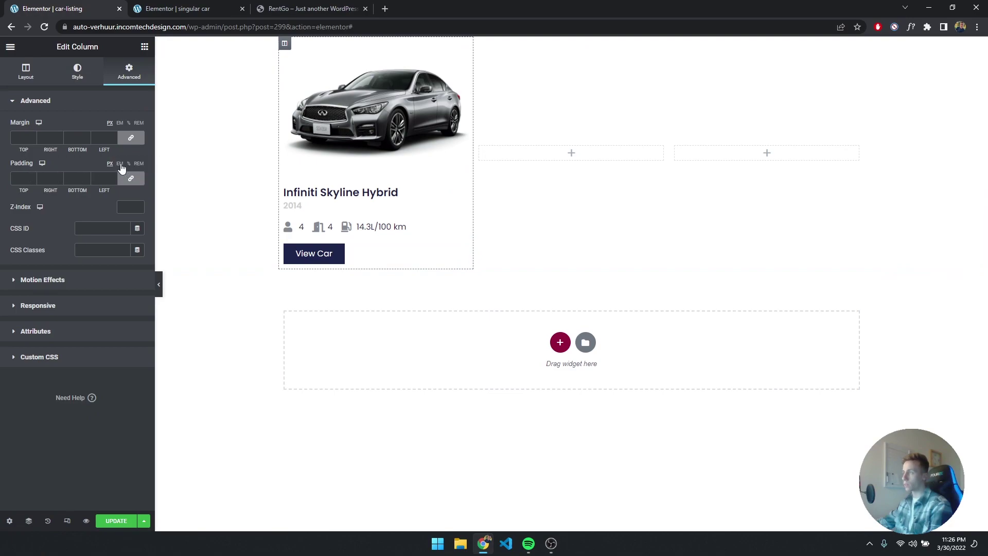
left_click(32, 179)
type("1")
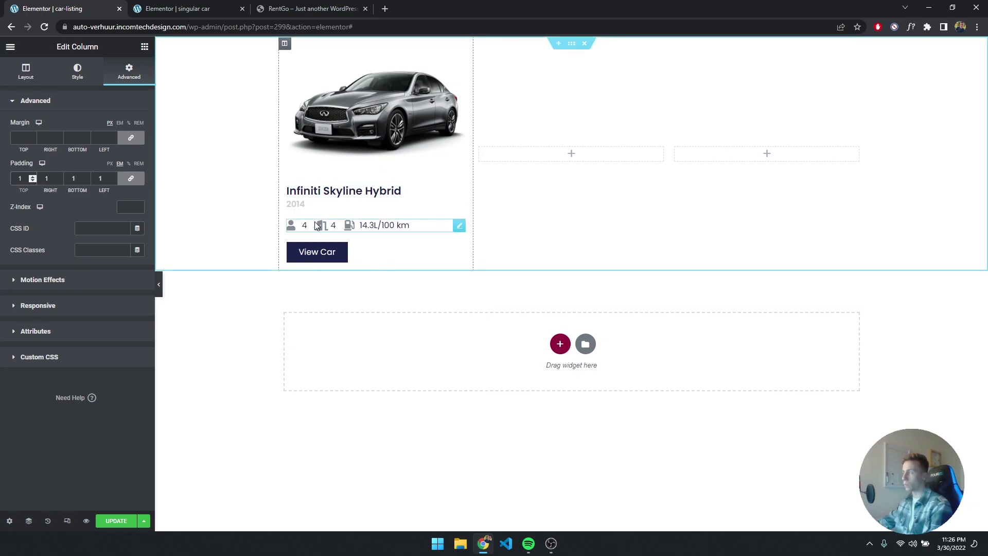
left_click(119, 521)
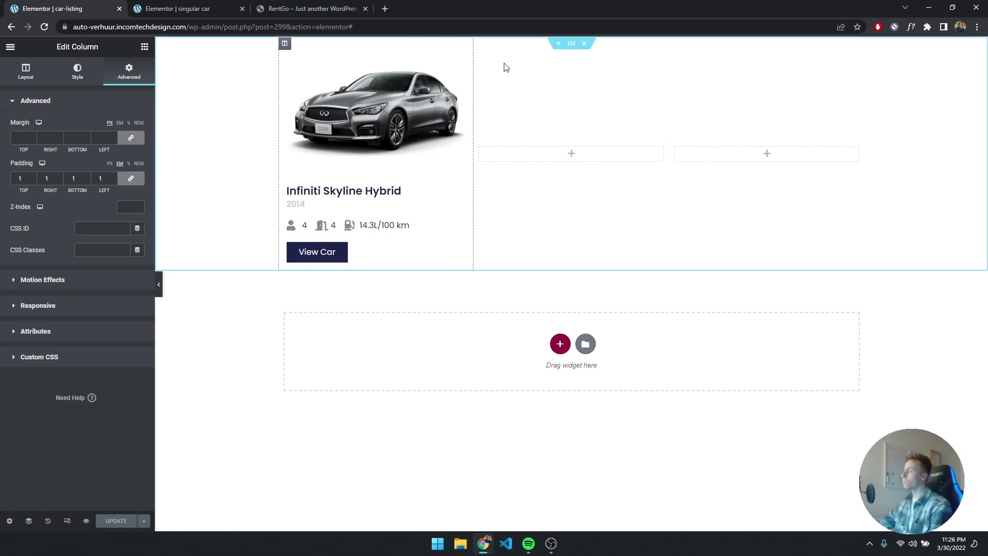
Delete the two empty columns beside the car card and save the template.
right_click(480, 150)
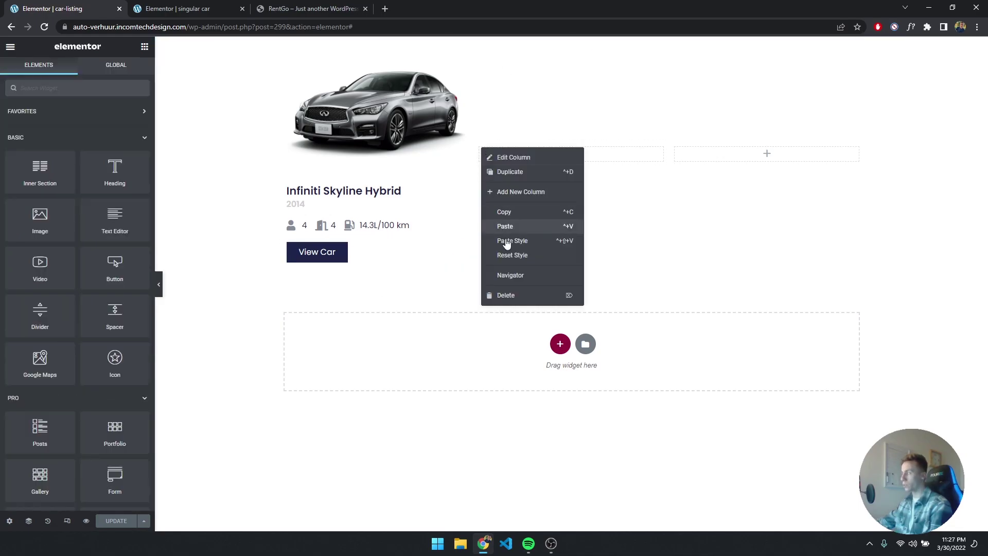
left_click(520, 295)
right_click(579, 150)
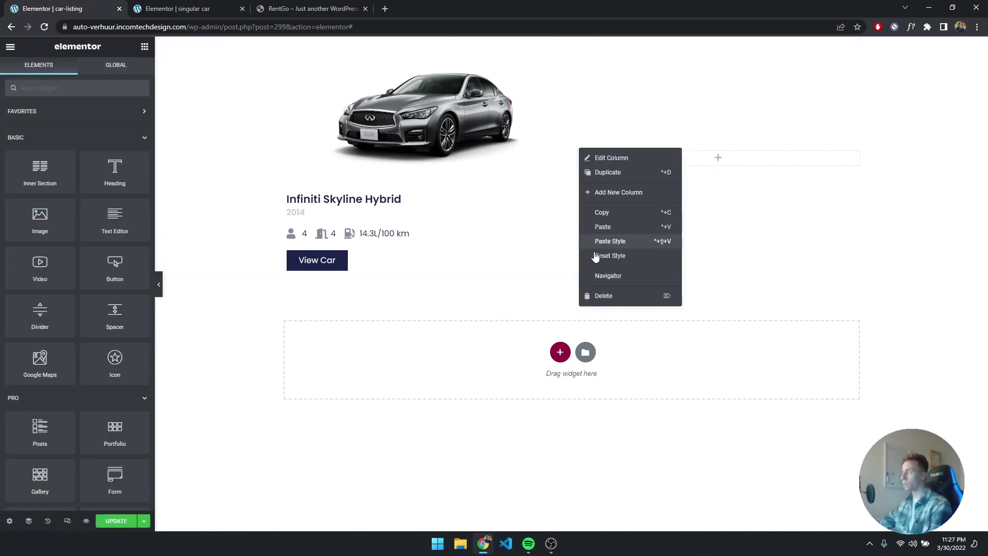
left_click(602, 294)
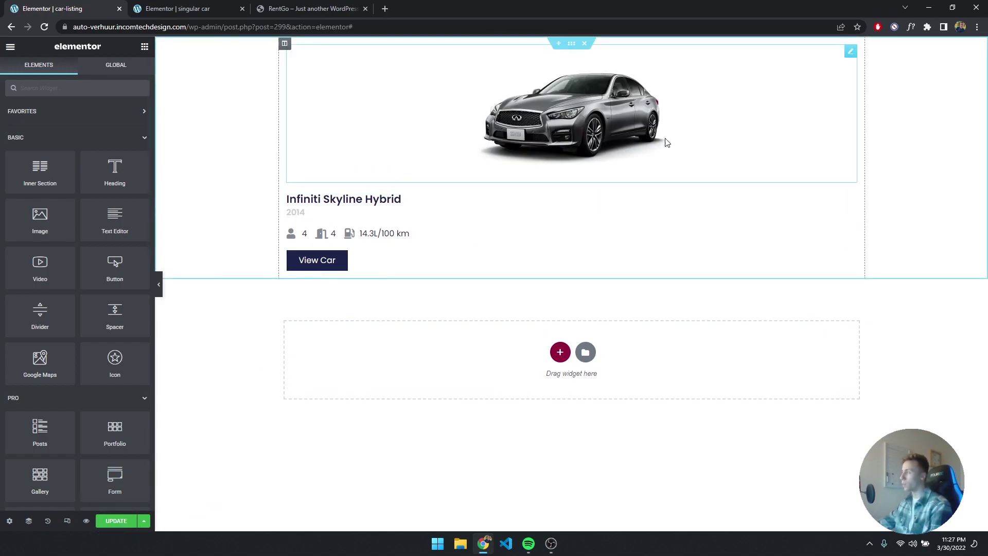
left_click(126, 520)
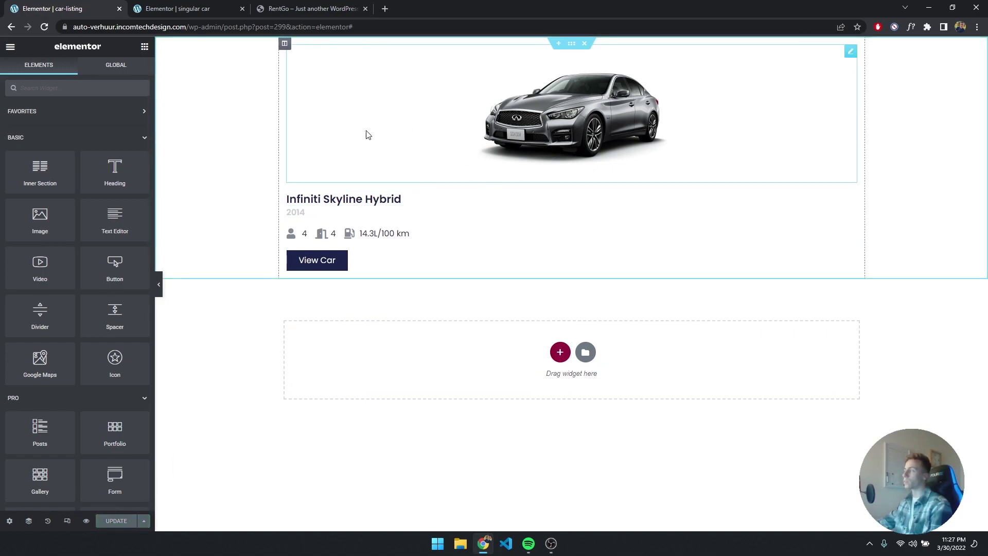
Exit the listing template and open the auto-verhuur home page for editing in Elementor.
left_click(11, 52)
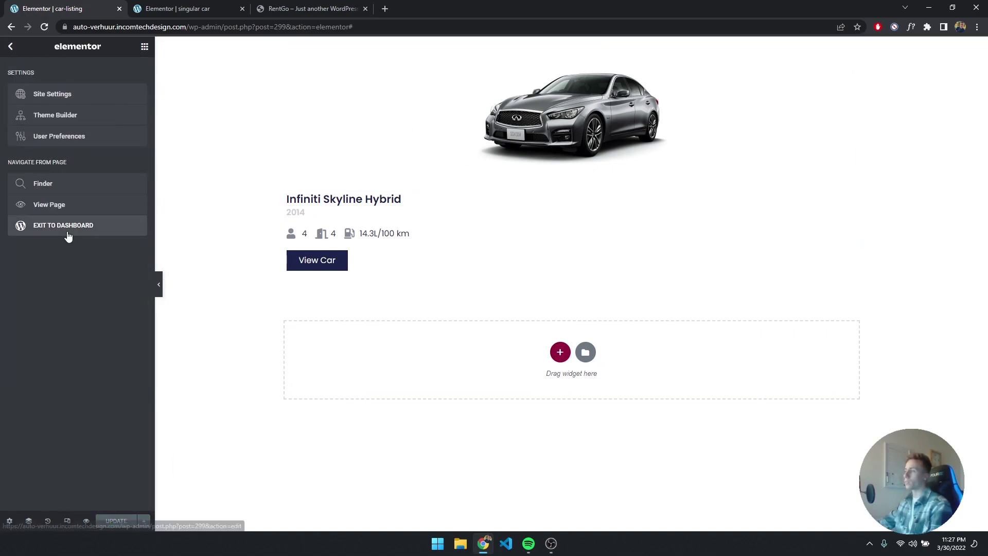
left_click(67, 229)
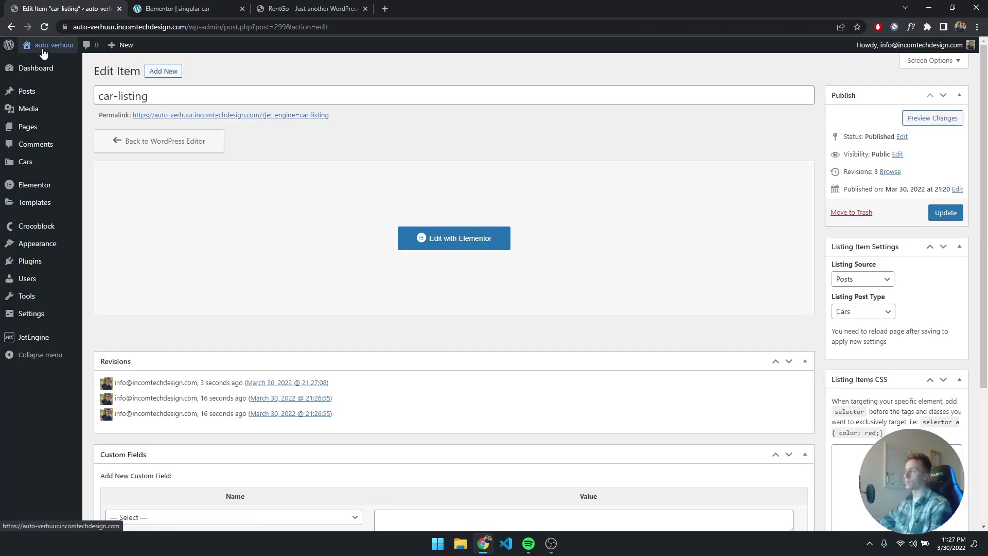
mouse_move(45, 52)
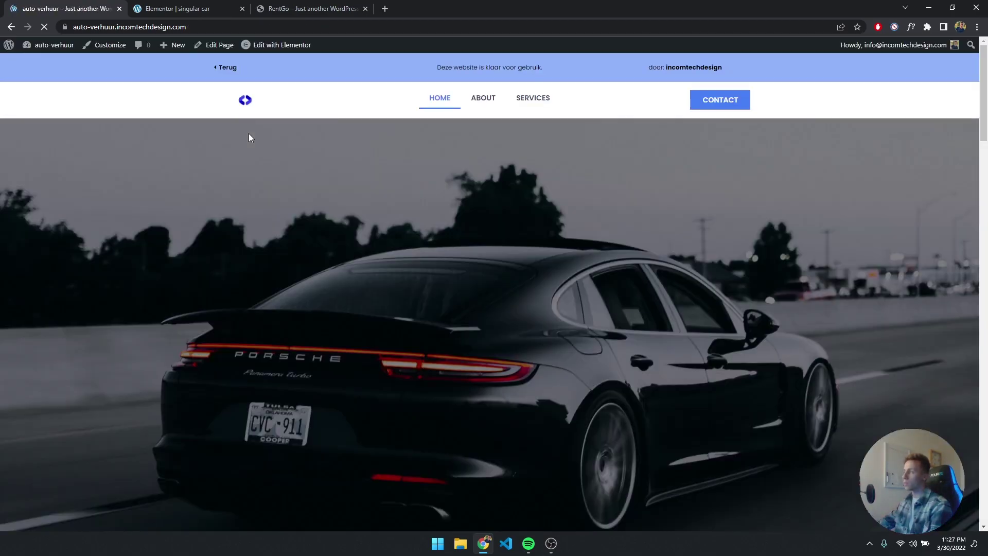
scroll(249, 135, "down", 10)
scroll(253, 135, "down", 8)
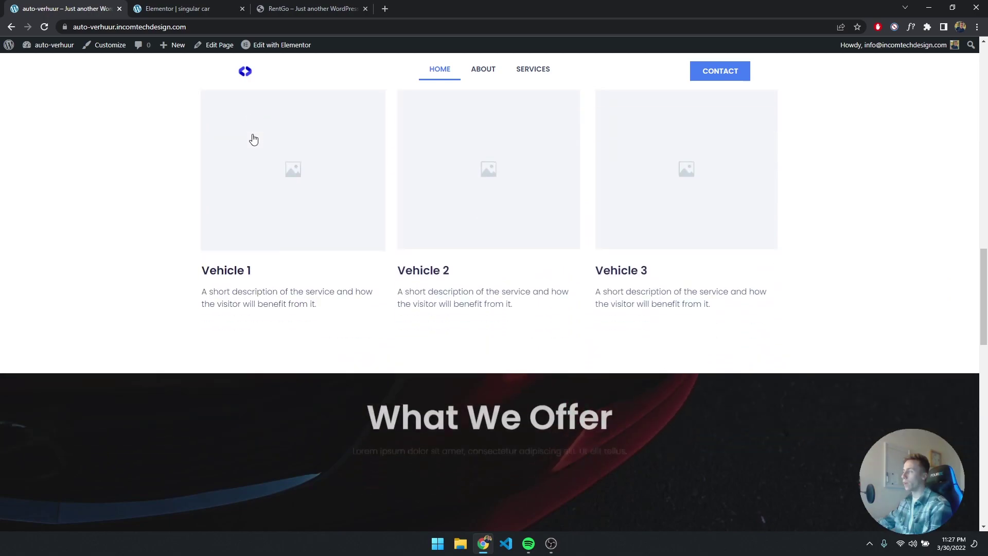
scroll(251, 137, "up", 1)
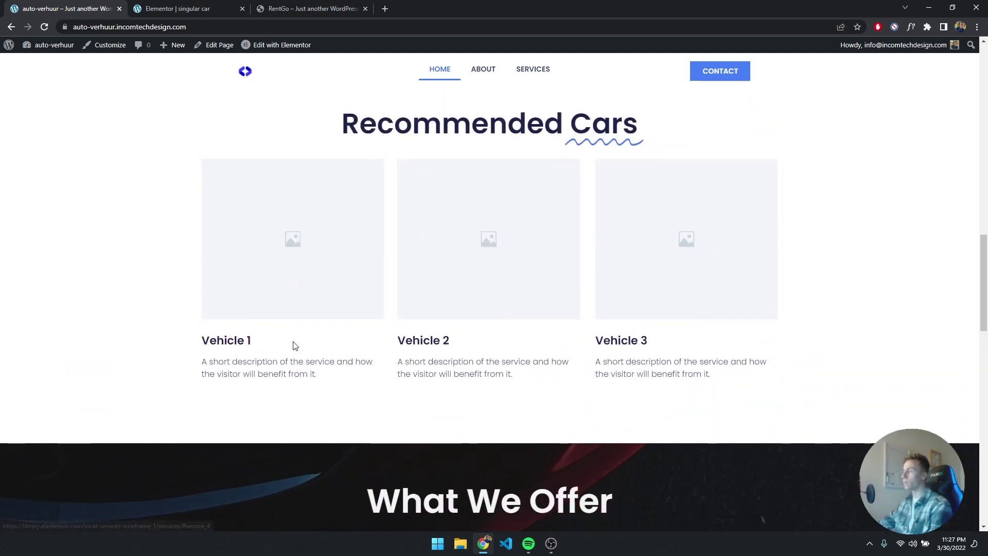
mouse_move(259, 47)
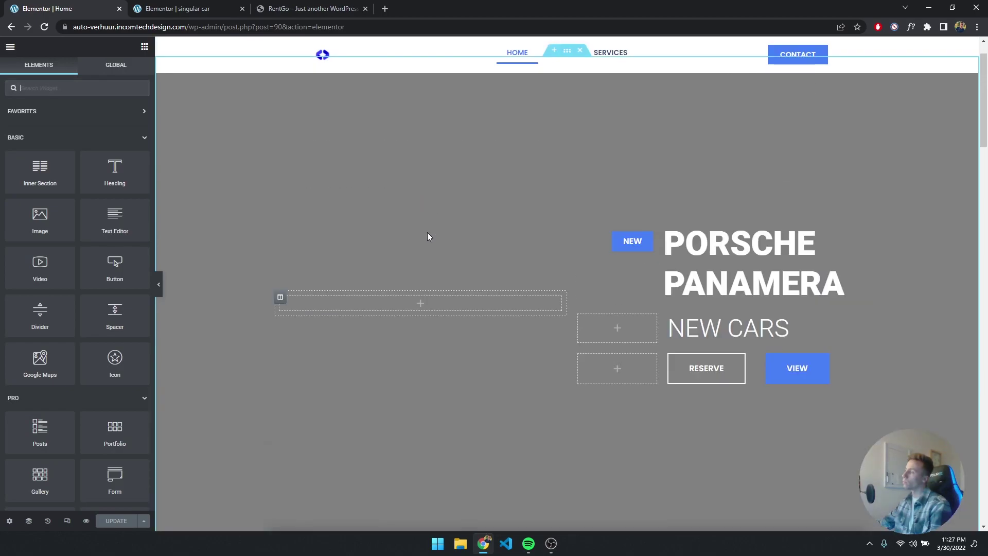
Add a Listing Grid widget between the Recommended Cars heading and the placeholder vehicle cards.
scroll(421, 237, "down", 20)
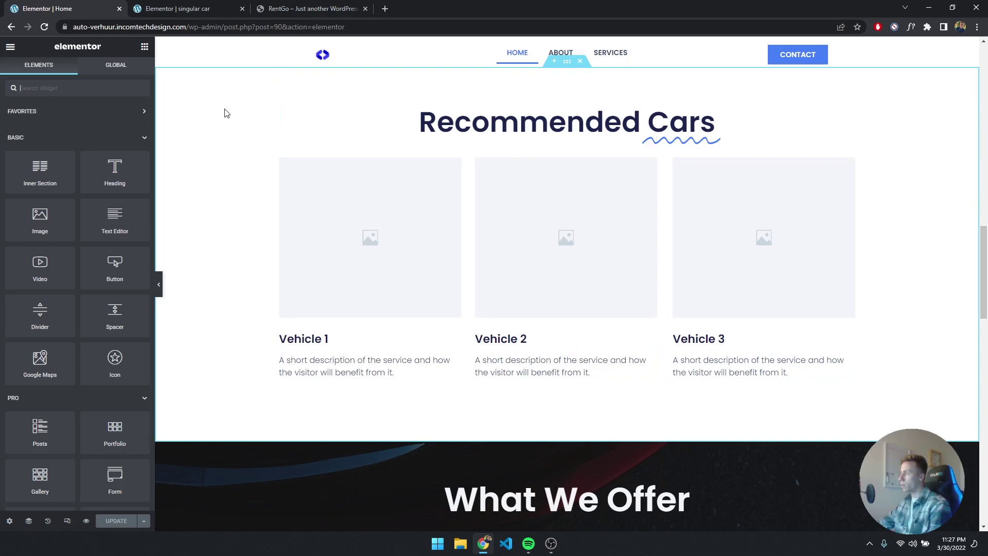
left_click(101, 87)
type("list")
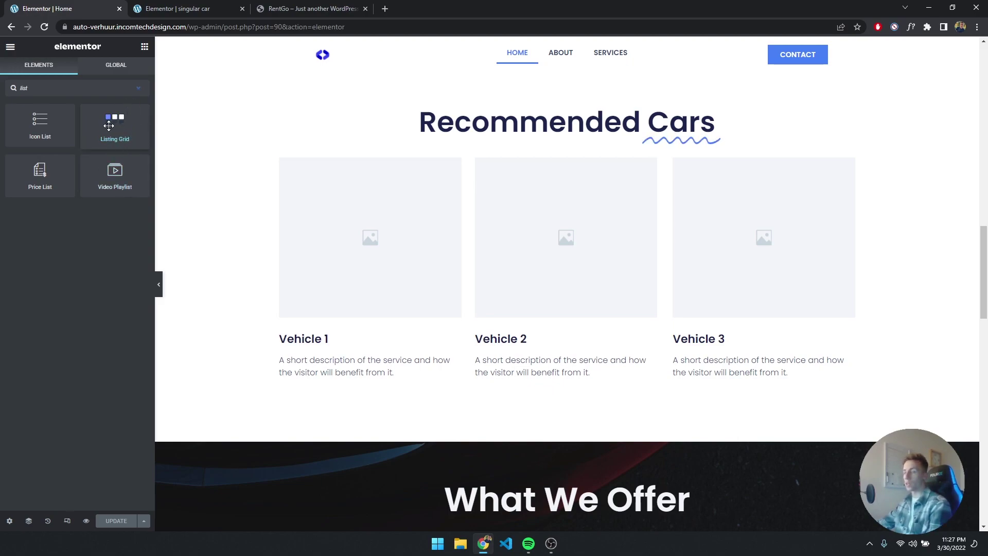
left_click_drag(108, 126, 524, 139)
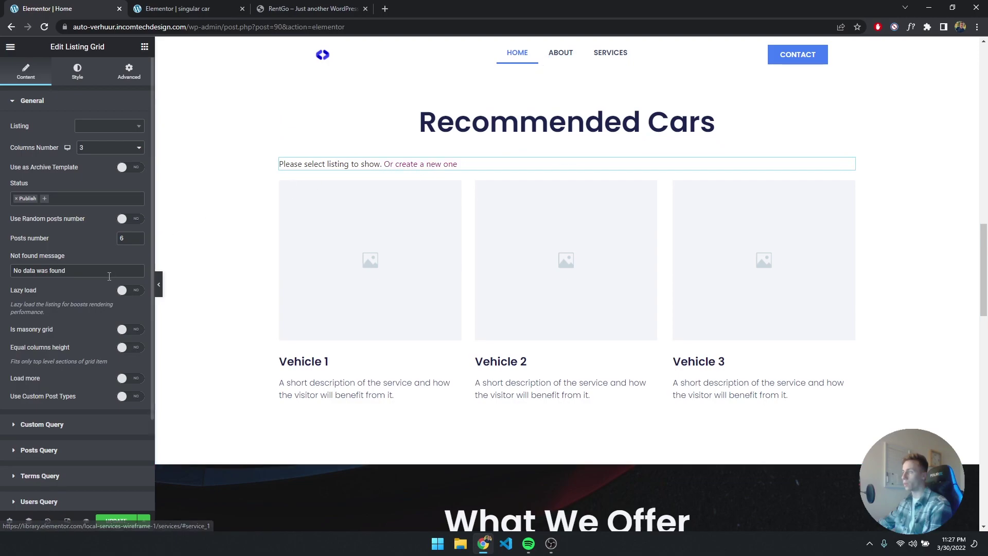
Assign the car-listing template to the listing grid.
left_click(111, 100)
left_click(111, 103)
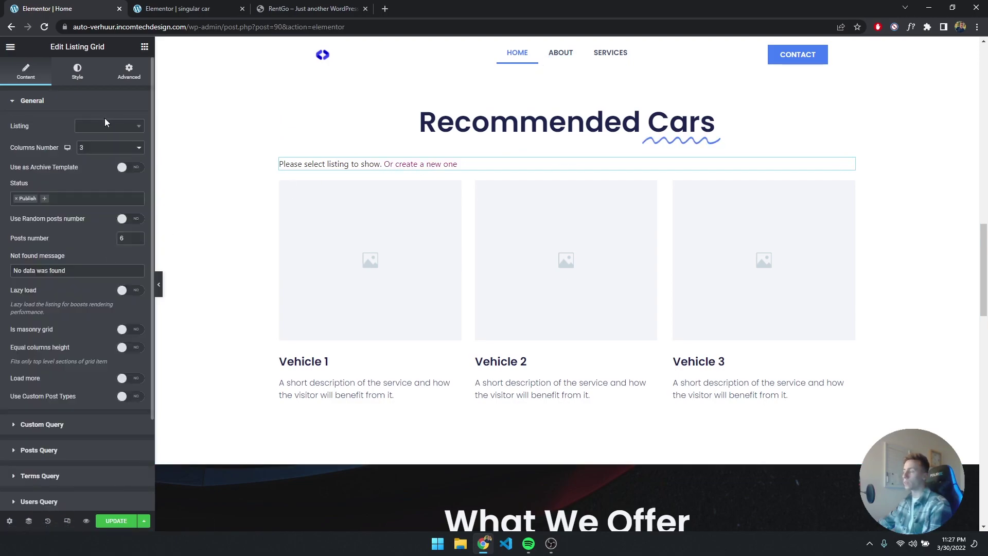
left_click(106, 106)
left_click(108, 106)
left_click(103, 129)
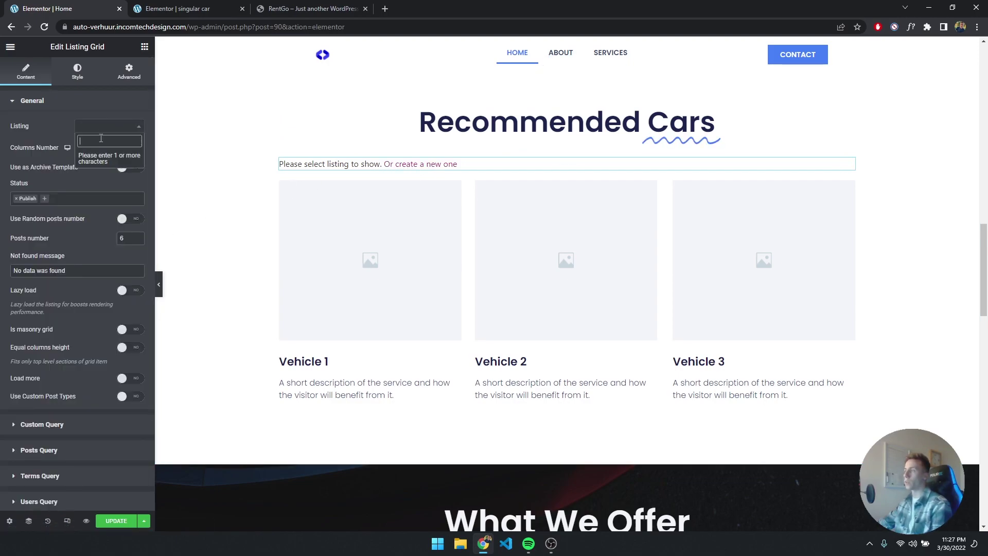
type("car")
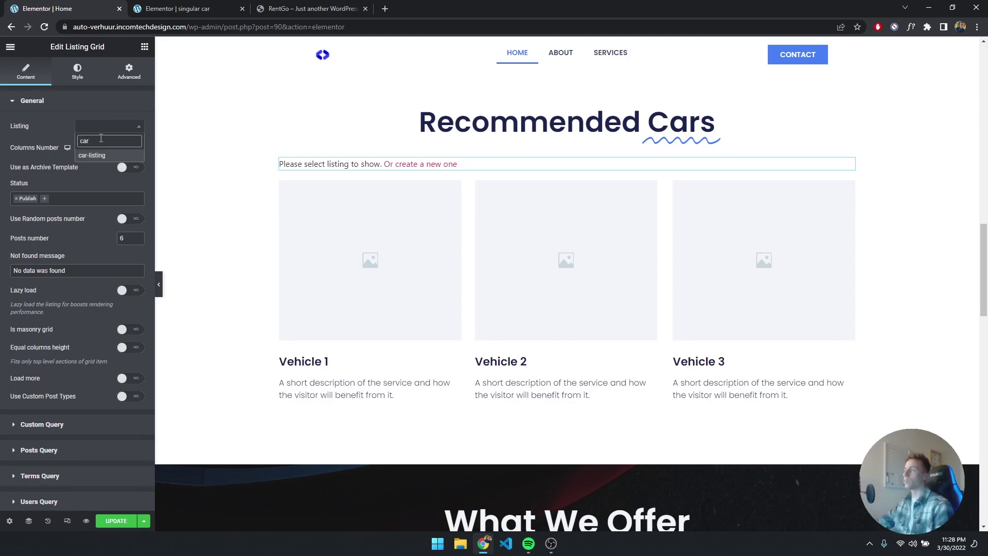
left_click(107, 155)
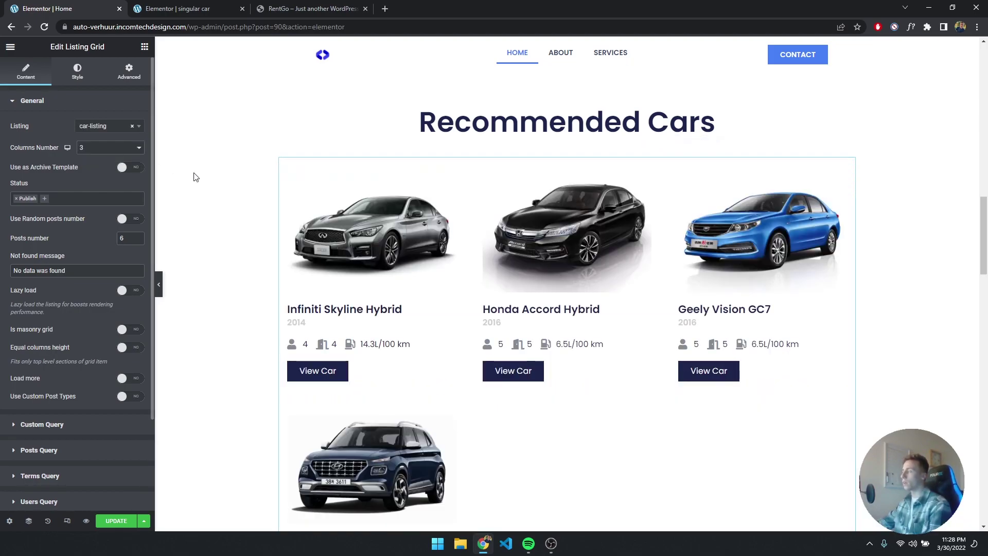
Try the listing grid with 2 columns and restore it to 3 columns.
scroll(691, 256, "down", 3)
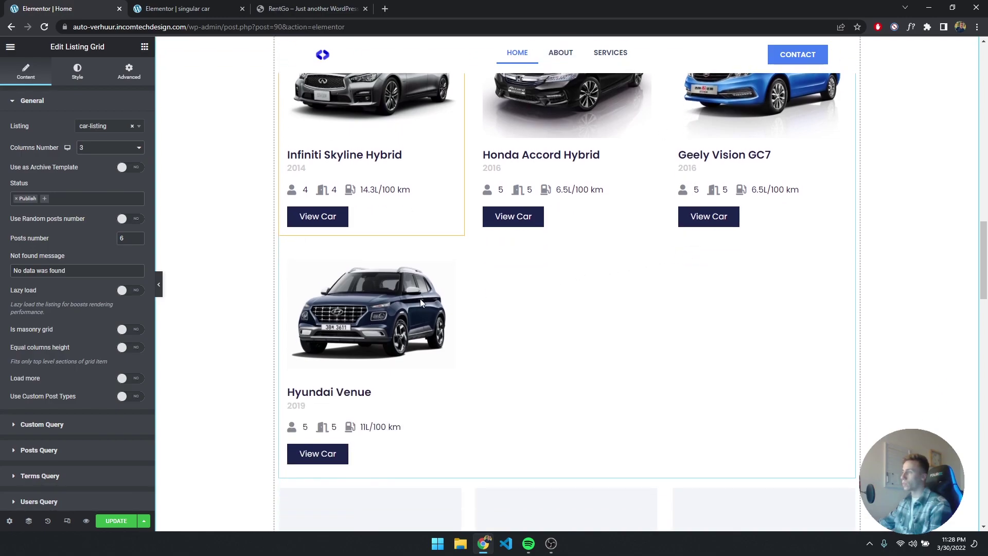
scroll(420, 298, "up", 2)
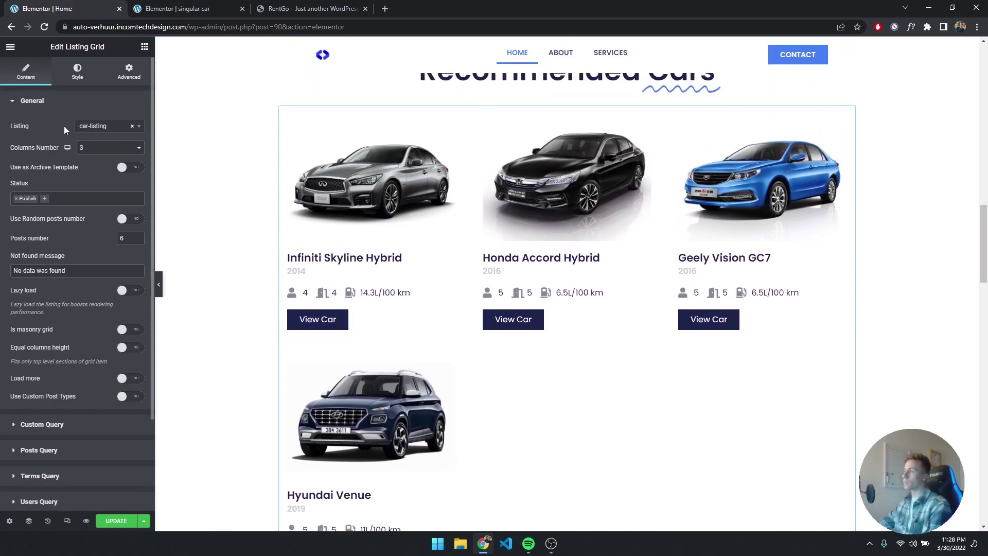
left_click(103, 149)
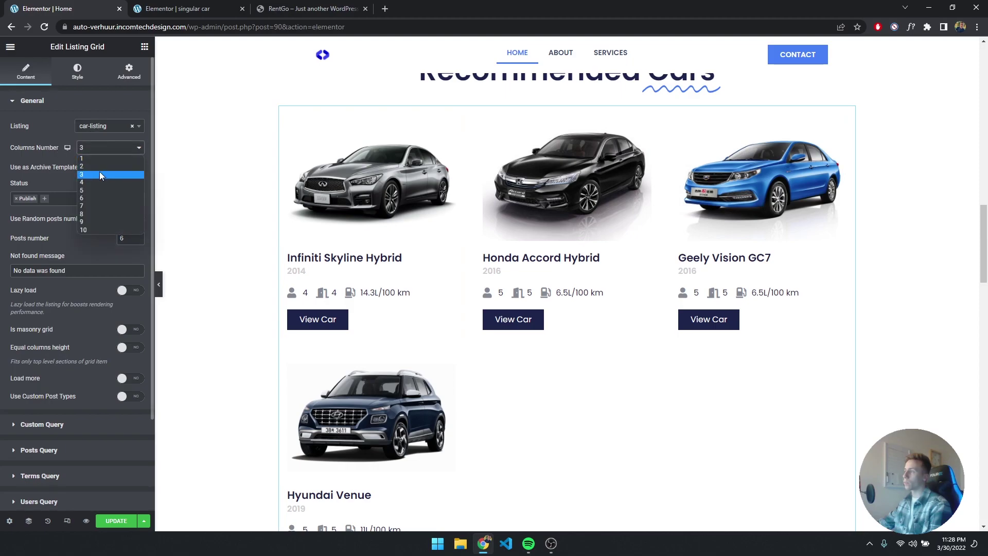
left_click(100, 166)
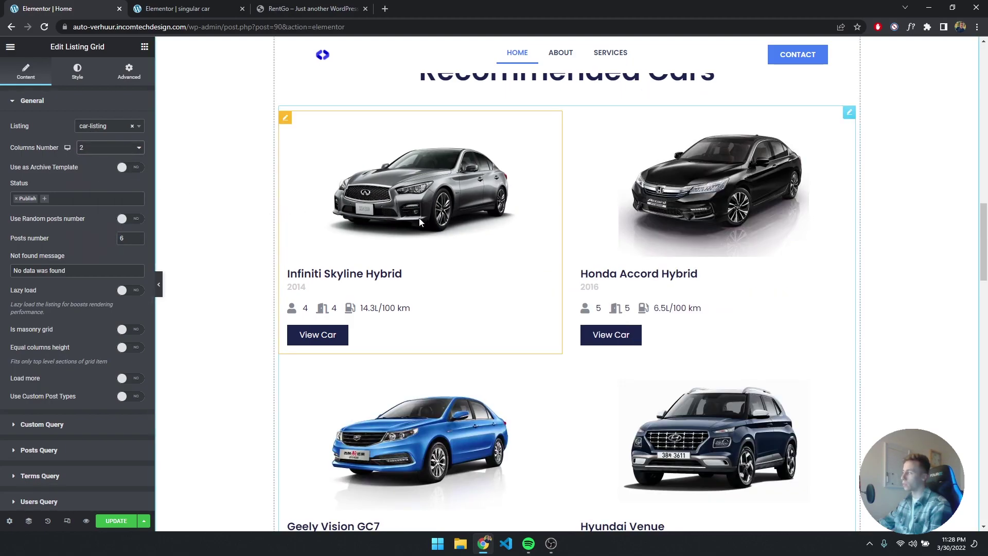
left_click(109, 147)
left_click(106, 175)
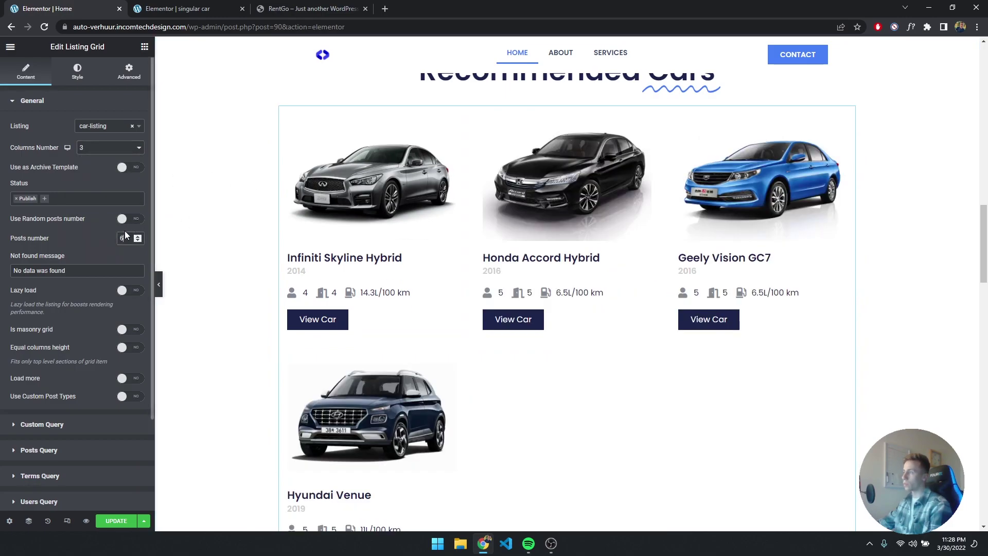
Clear the listing grid's posts number and preview the Recommended Cars section without the editing panel.
key("BackSpace")
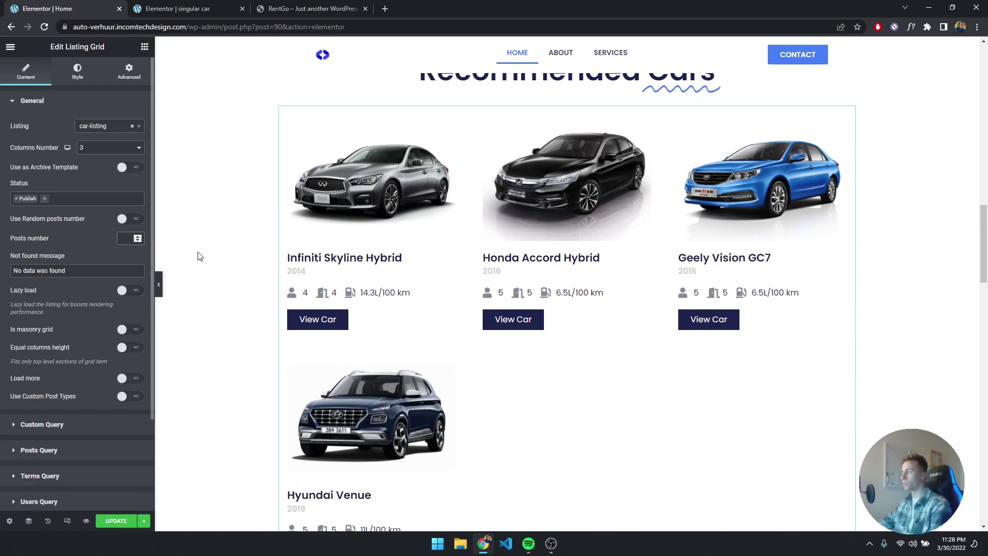
scroll(319, 275, "up", 1)
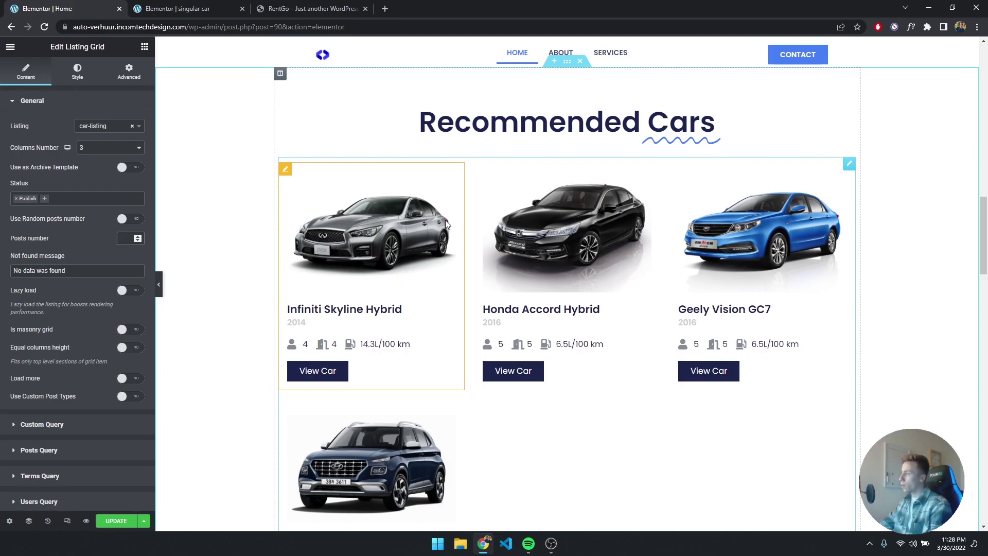
left_click(159, 288)
scroll(202, 253, "down", 1)
scroll(273, 223, "up", 1)
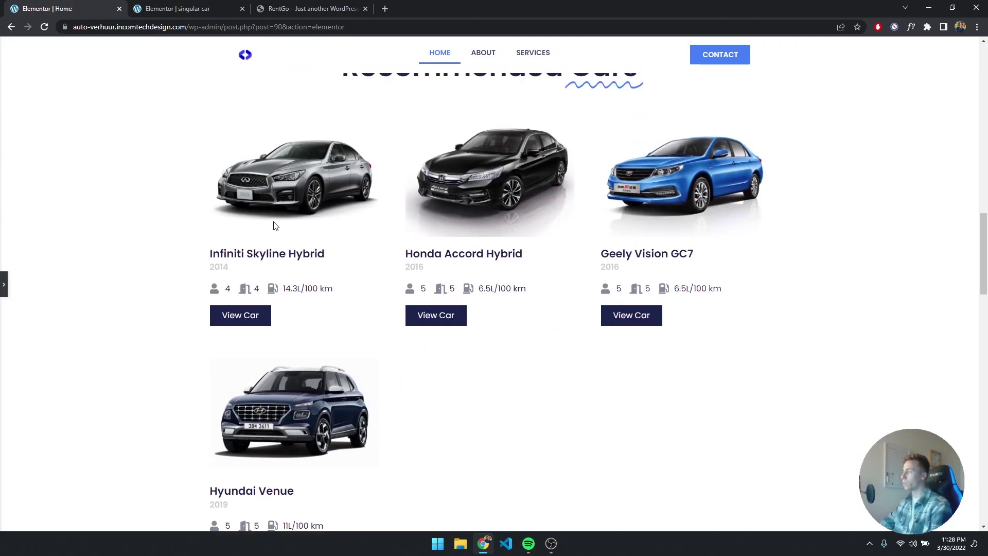
scroll(403, 244, "down", 3)
scroll(253, 214, "up", 7)
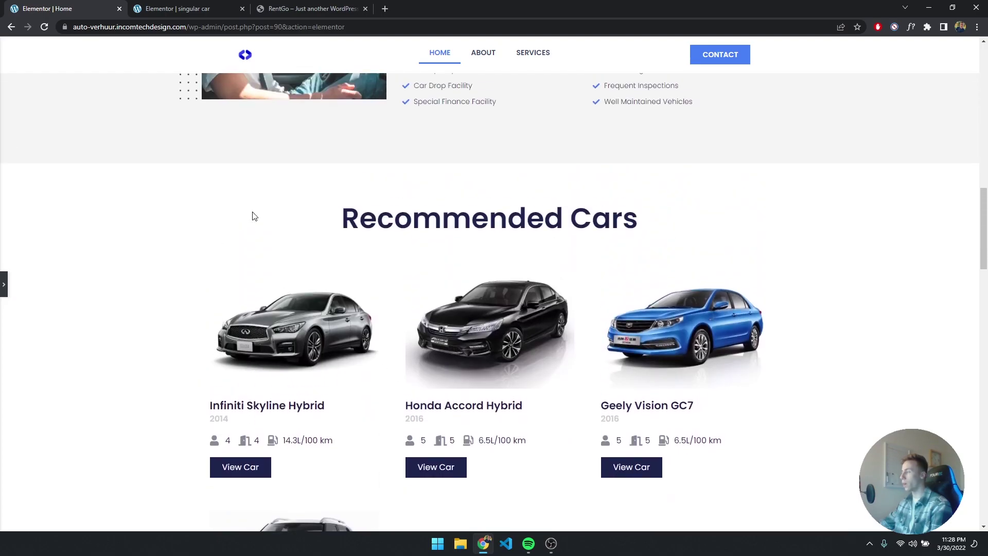
scroll(409, 301, "down", 4)
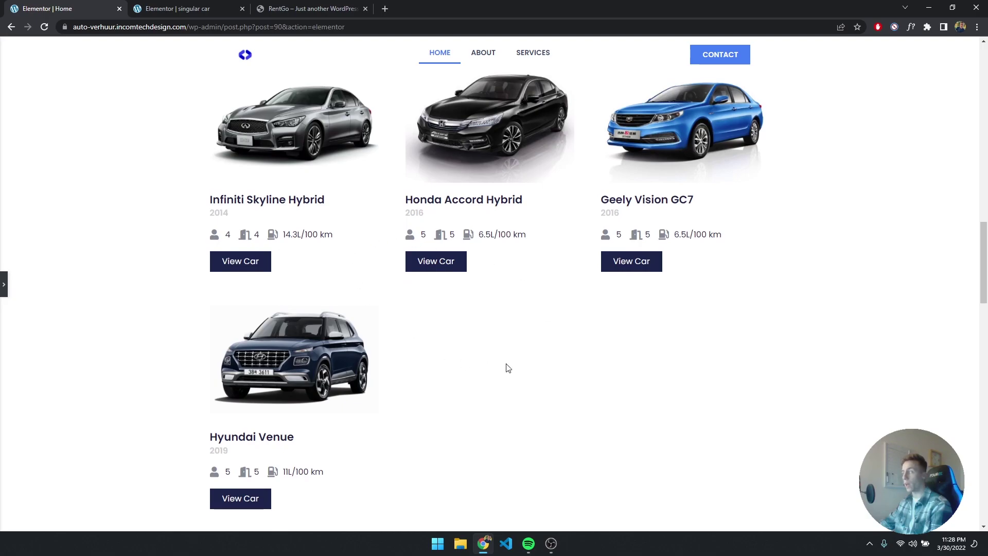
Enable the slider for the car listing grid under Recommended Cars.
scroll(425, 282, "down", 5)
scroll(429, 244, "up", 3)
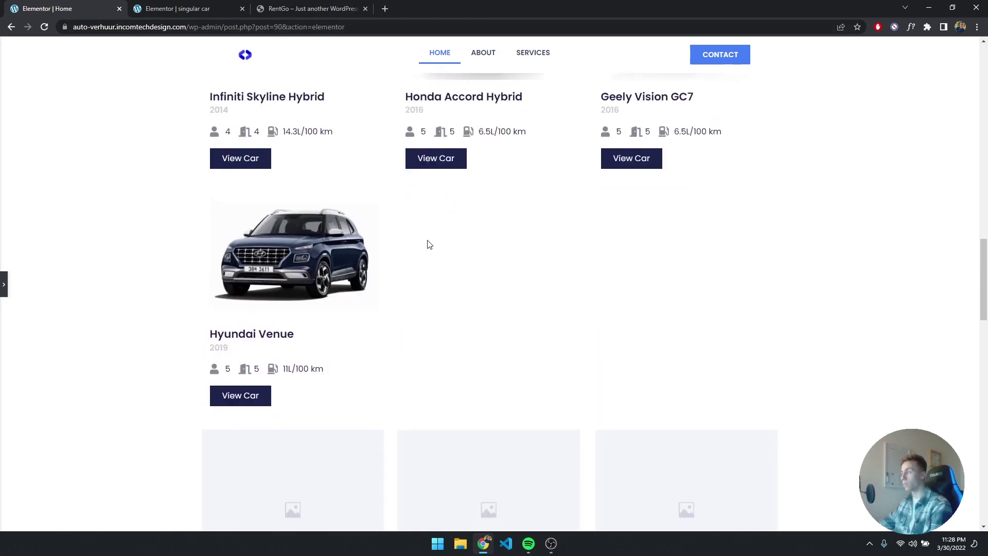
scroll(212, 286, "down", 1)
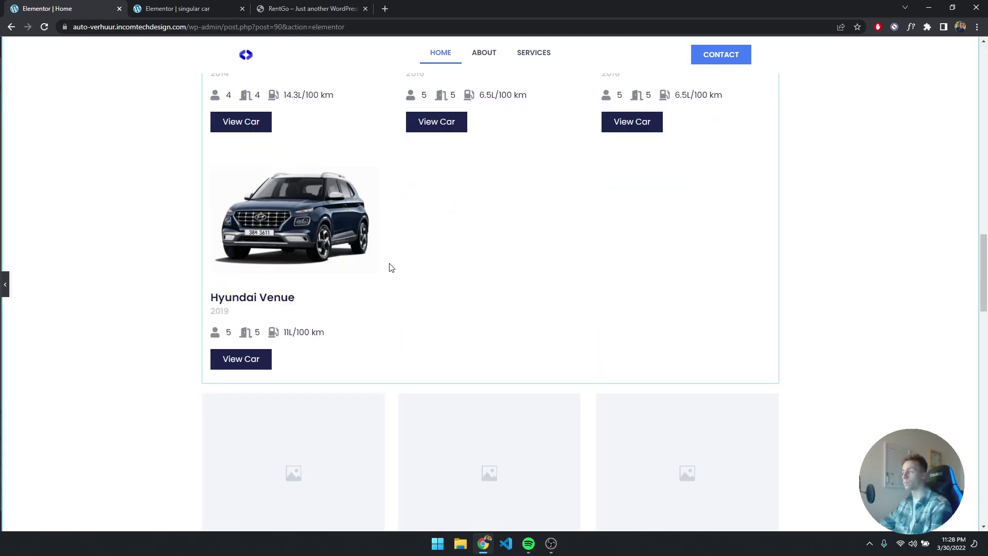
left_click(534, 292)
scroll(422, 323, "up", 5)
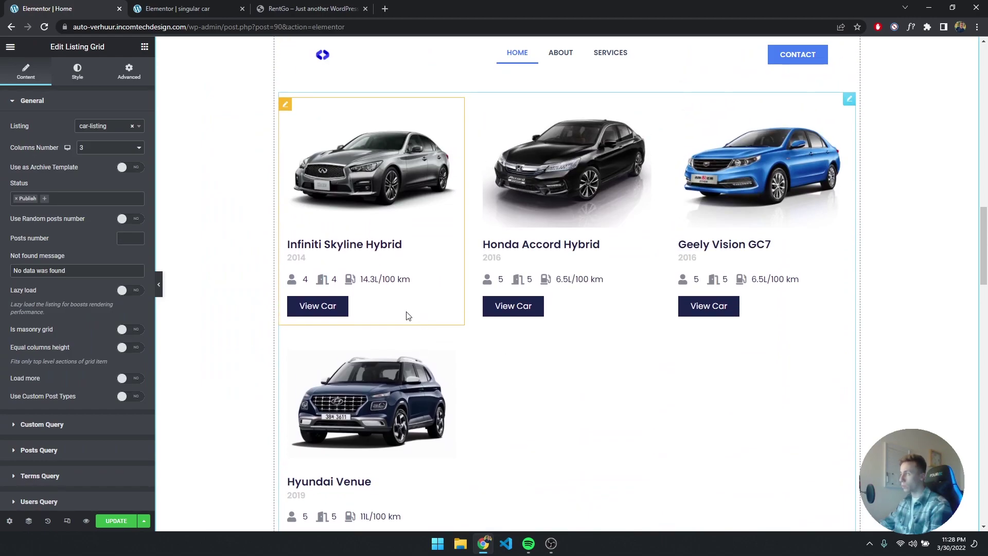
scroll(129, 226, "down", 2)
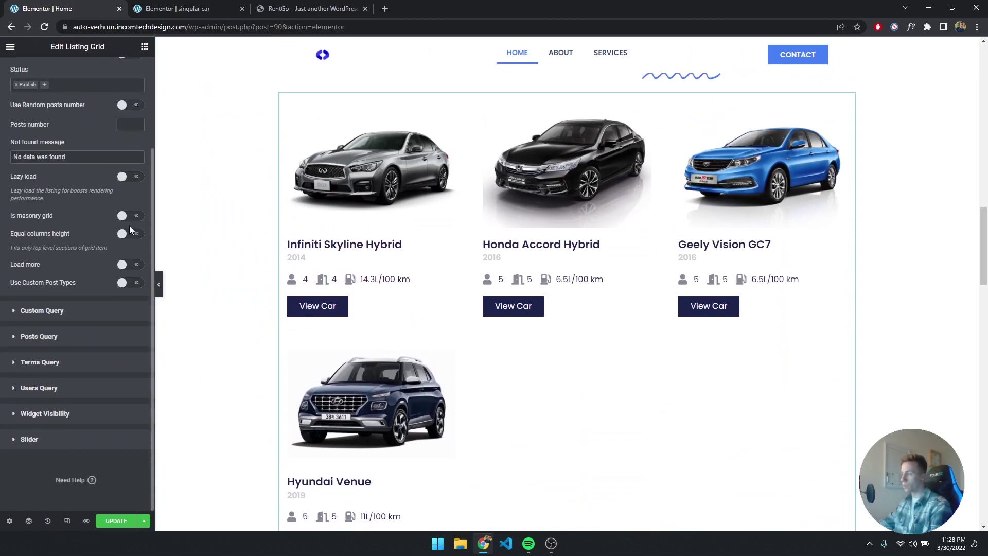
left_click(30, 439)
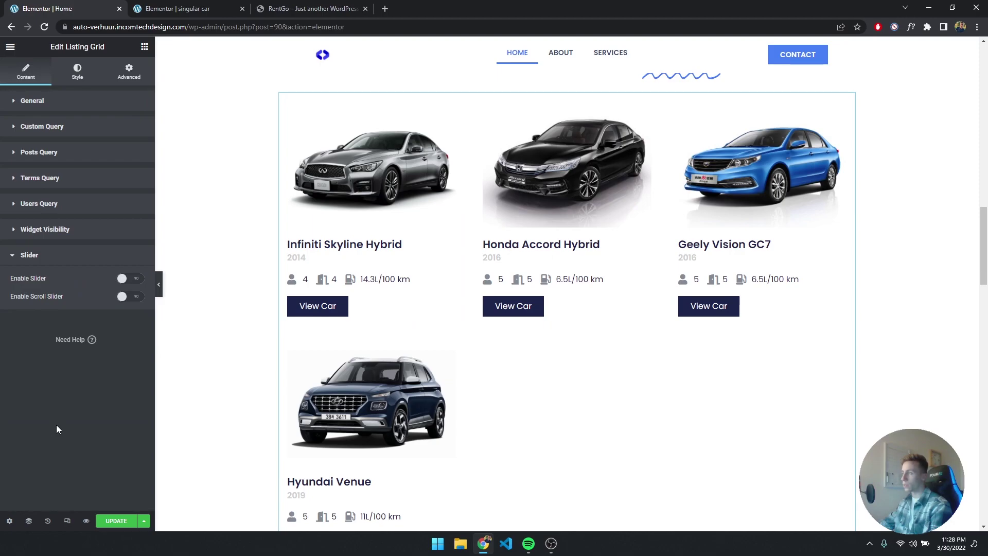
left_click(125, 280)
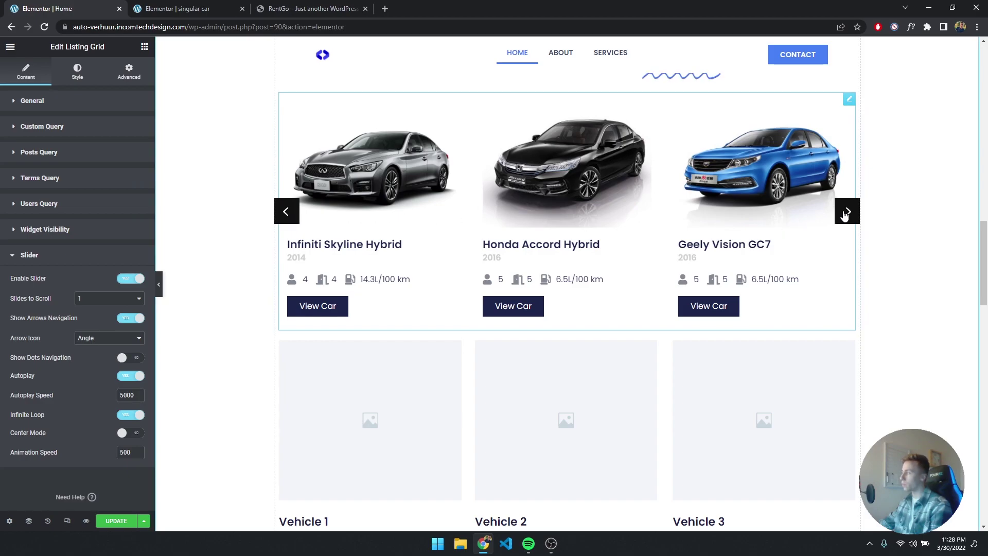
scroll(326, 201, "up", 3)
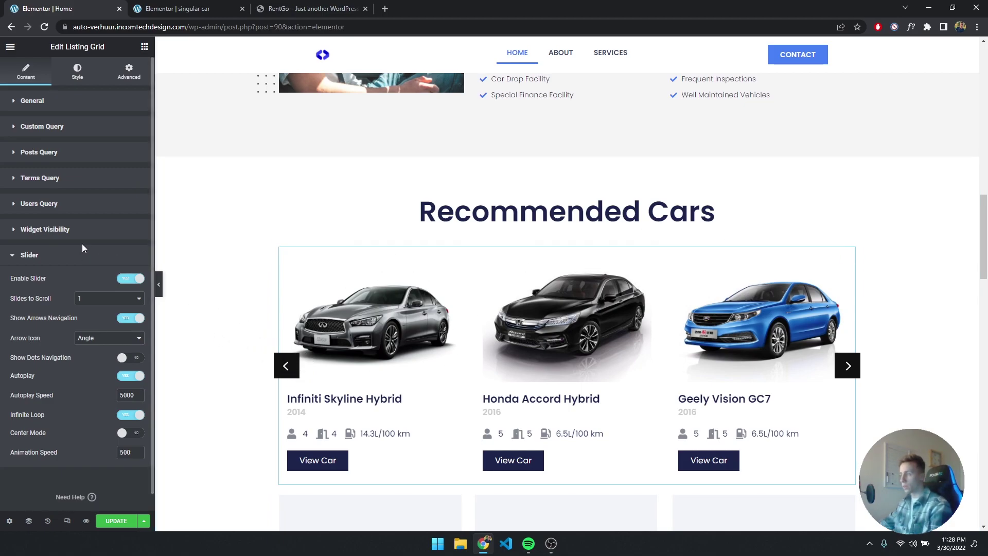
Set the slider's previous arrow left indent and next arrow right indent to -41 px.
left_click(87, 81)
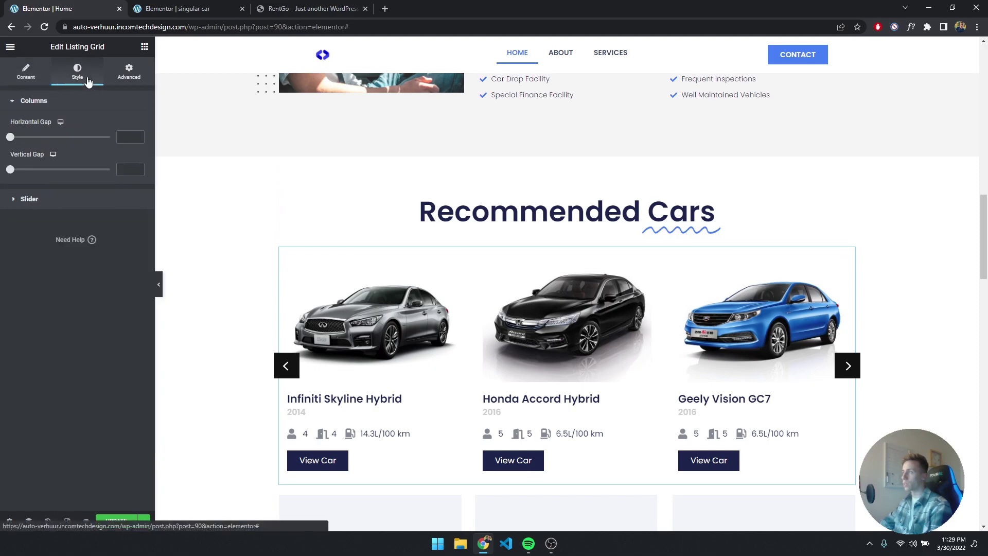
left_click(83, 202)
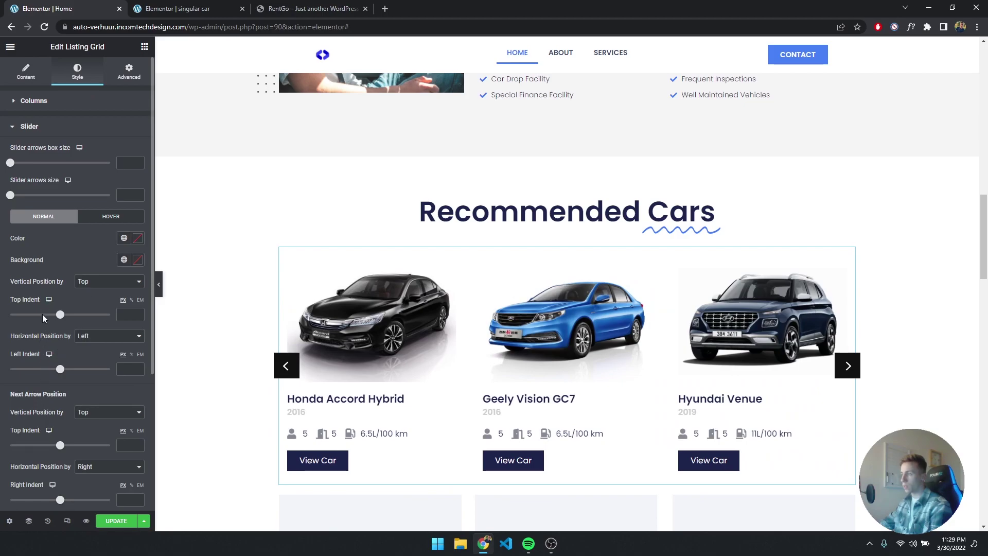
left_click(119, 367)
type("41")
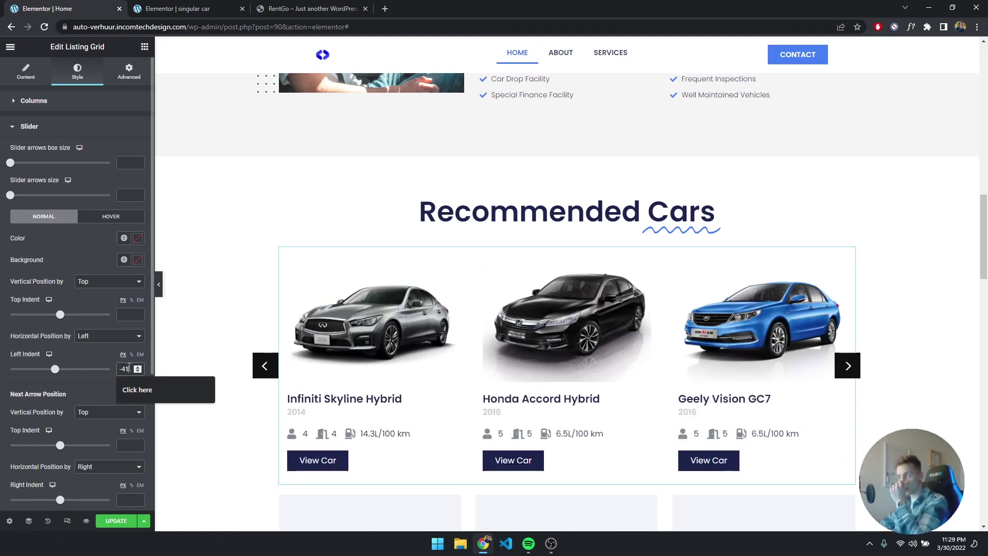
left_click_drag(128, 367, 112, 369)
key("ctrl+c")
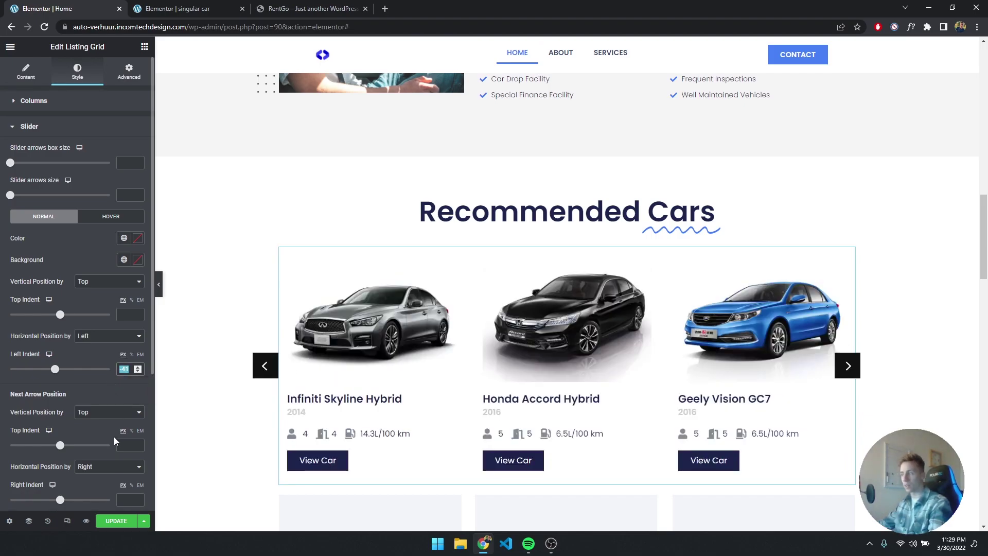
left_click(129, 498)
key("ctrl+v")
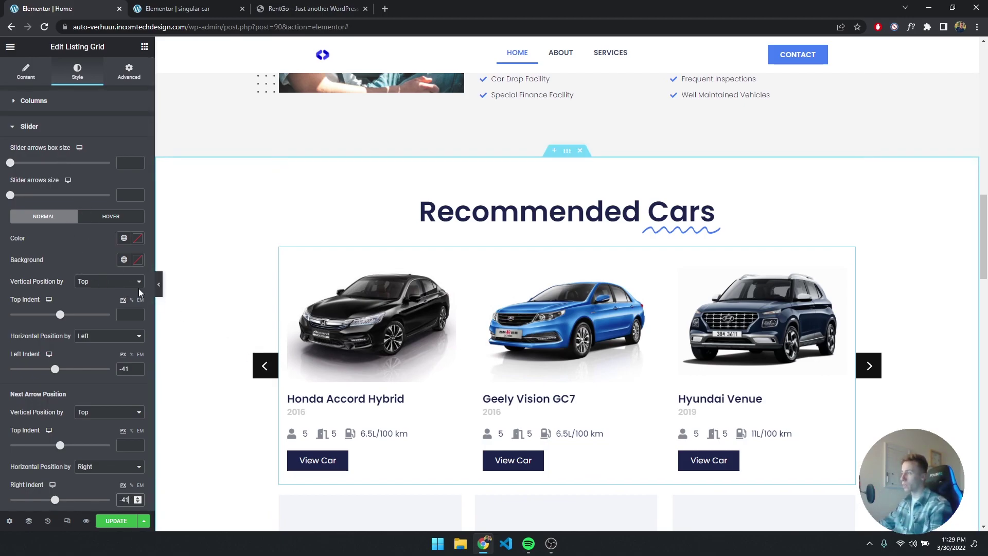
Try a dark navy global color as the slider arrows' background and undo it.
left_click(124, 259)
left_click(91, 301)
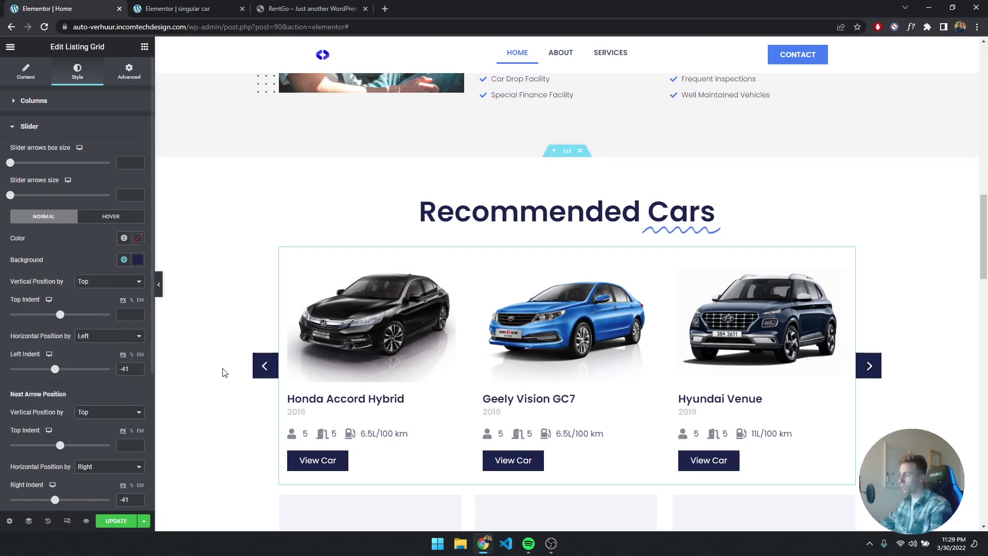
scroll(224, 372, "down", 2)
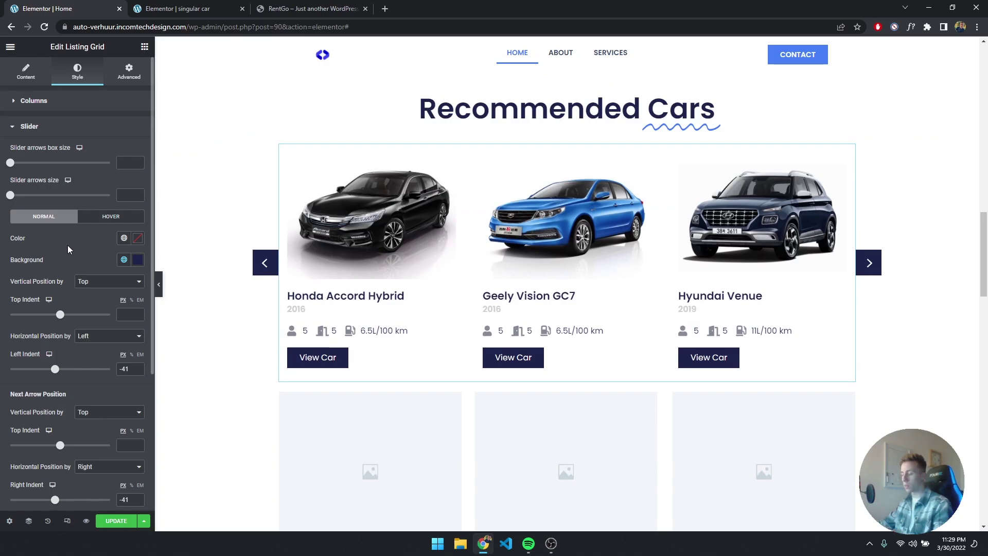
key("ctrl+z")
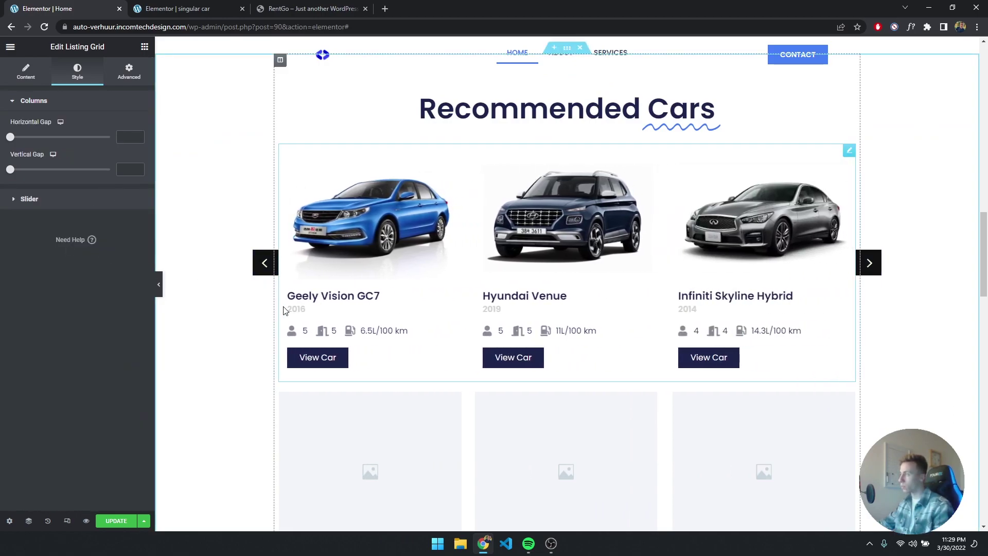
Save the page and delete the inner section with the three placeholder vehicle cards below the listing grid.
left_click(122, 520)
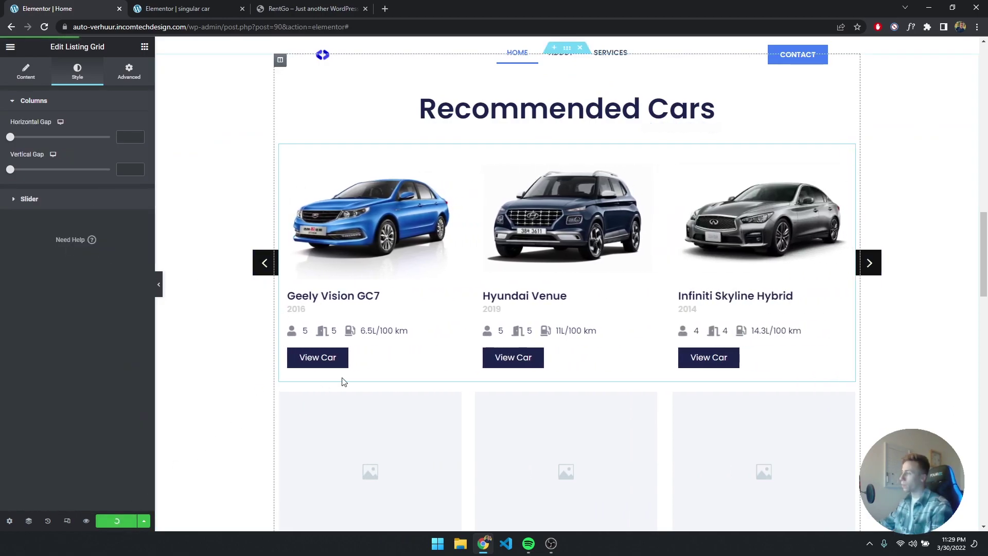
scroll(387, 265, "down", 3)
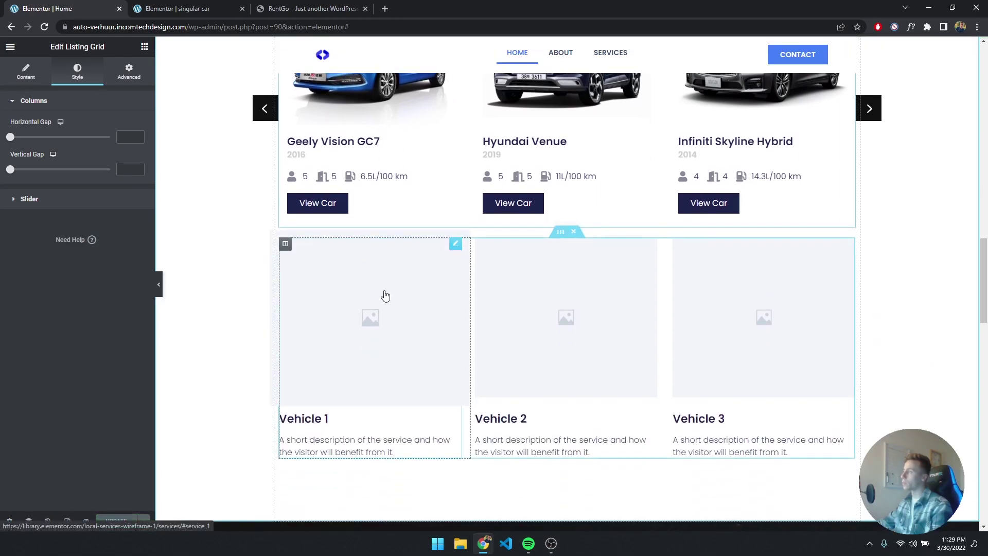
left_click(576, 232)
scroll(557, 261, "up", 3)
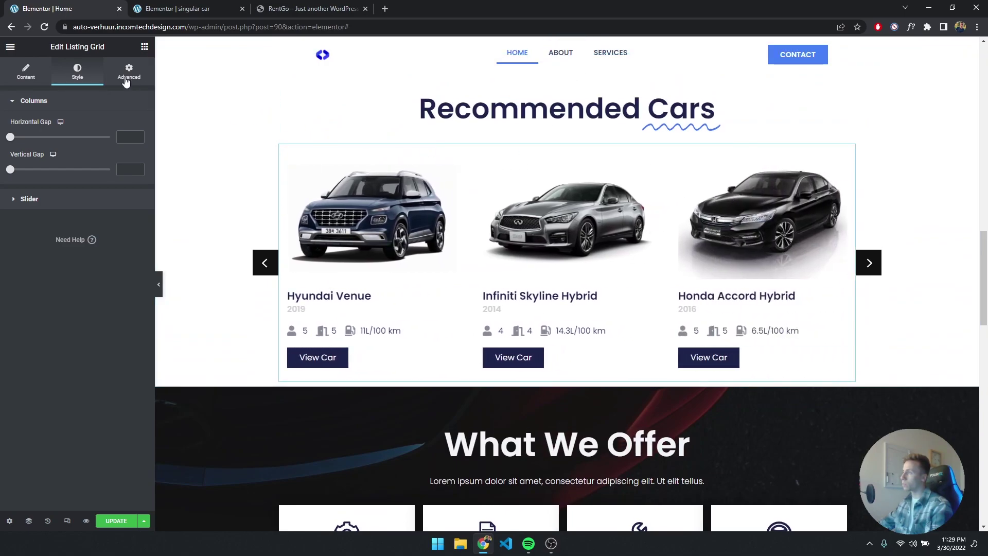
Give the listing grid an unlinked bottom margin of 4 em and preview the section without the editing panel.
left_click(126, 78)
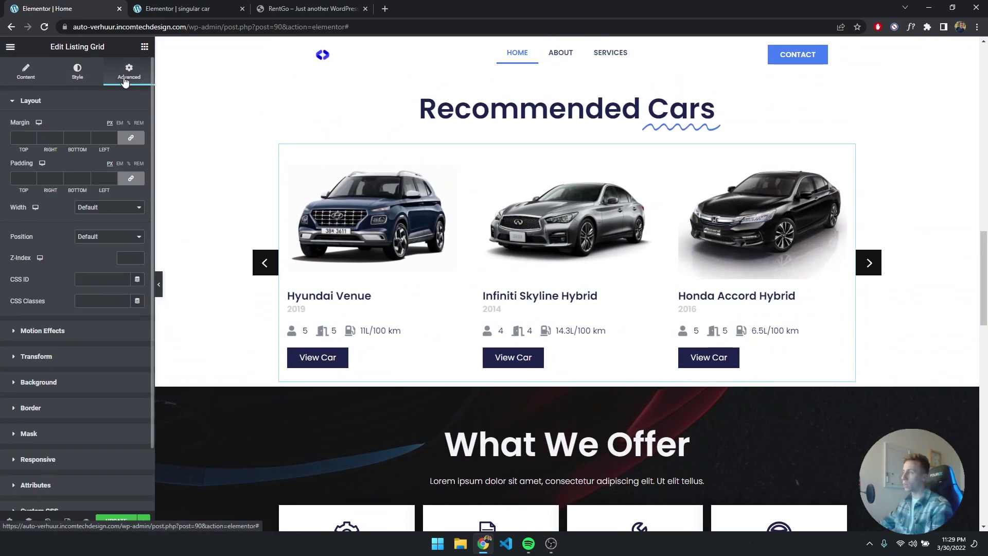
left_click(120, 123)
left_click(131, 137)
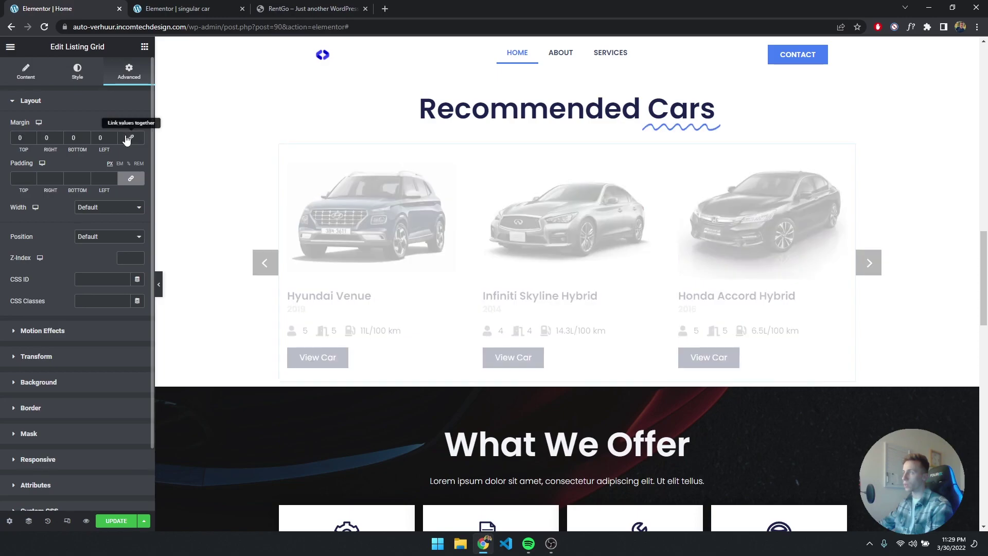
left_click(86, 136)
left_click(85, 136)
left_click(86, 136)
left_click(86, 136)
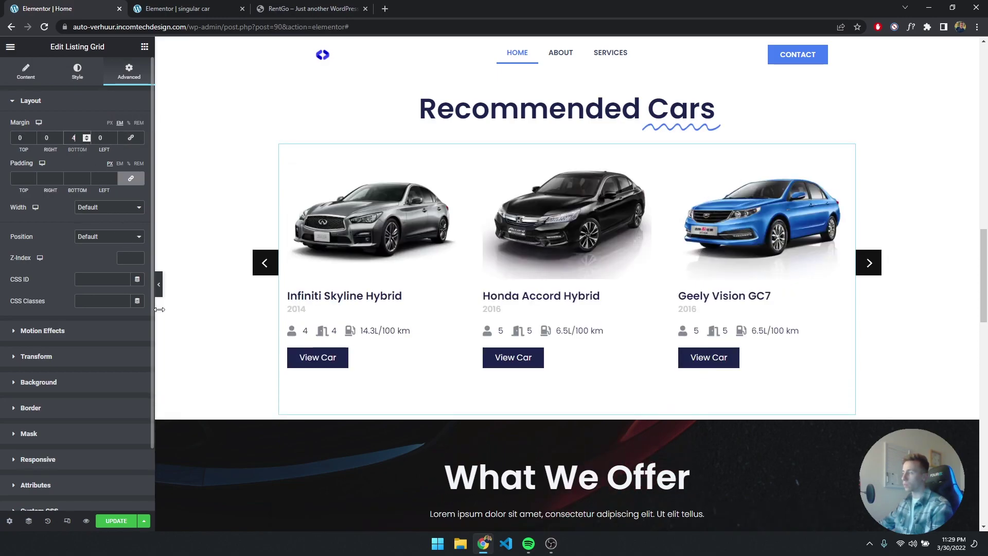
left_click(162, 282)
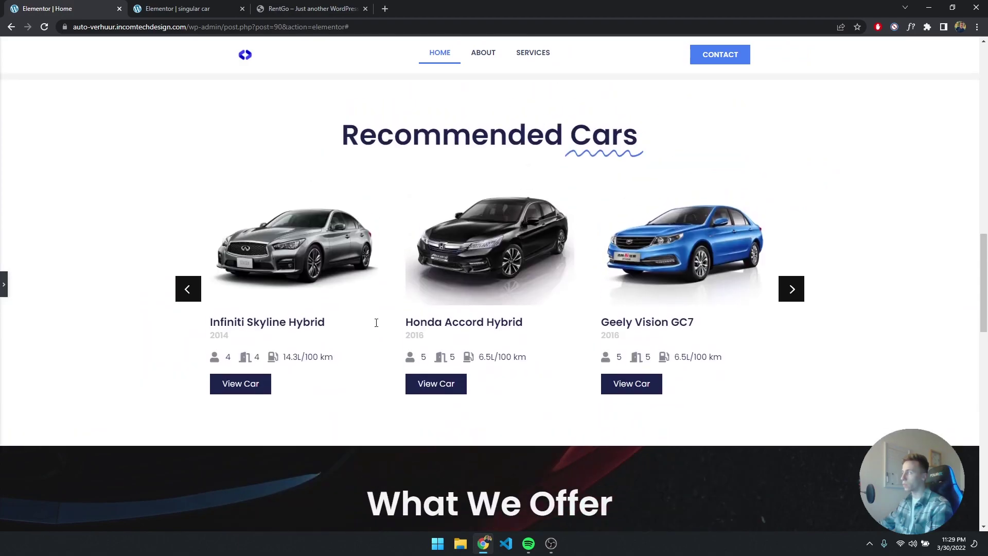
left_click(4, 285)
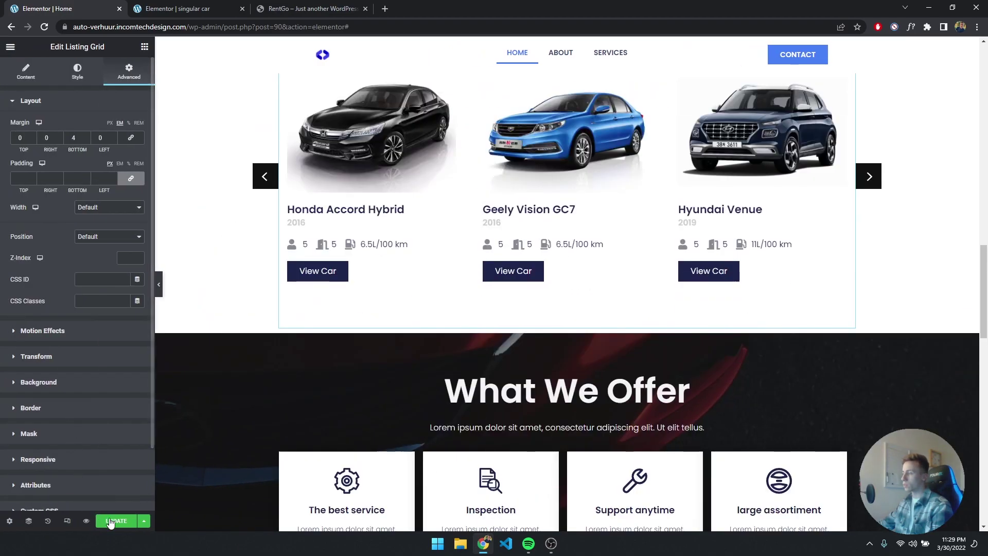
Update the home page and view its Recommended Cars section on the live site.
left_click(110, 521)
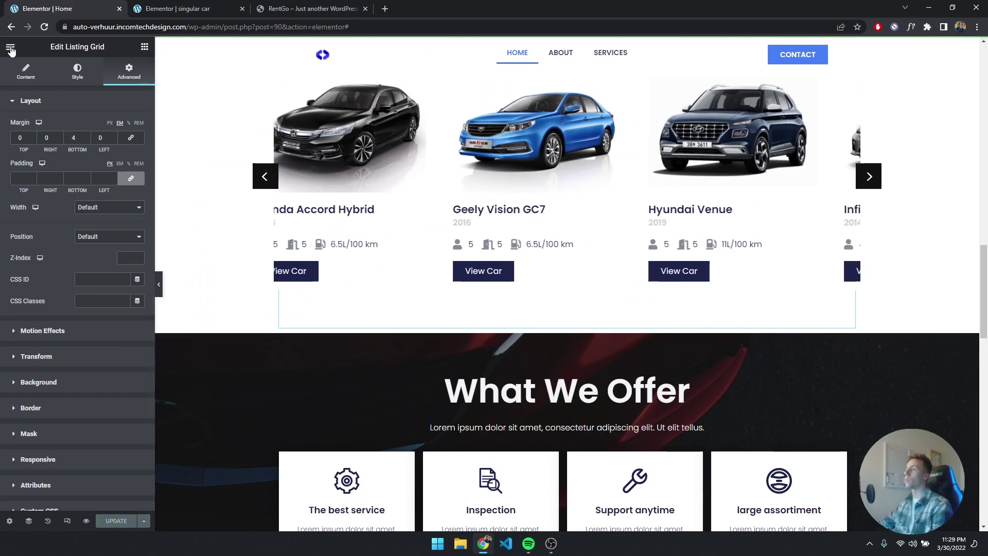
left_click(10, 49)
left_click(91, 206)
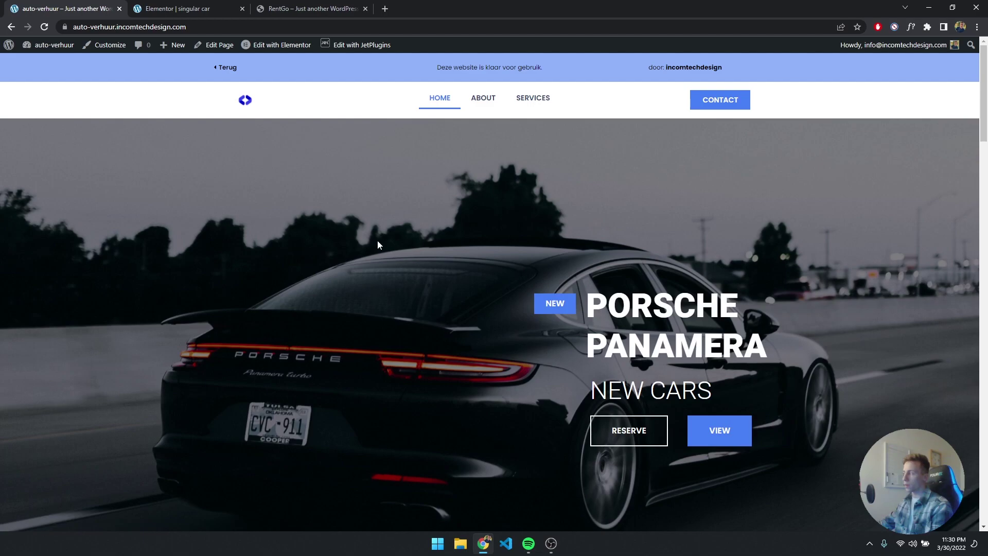
scroll(379, 236, "down", 10)
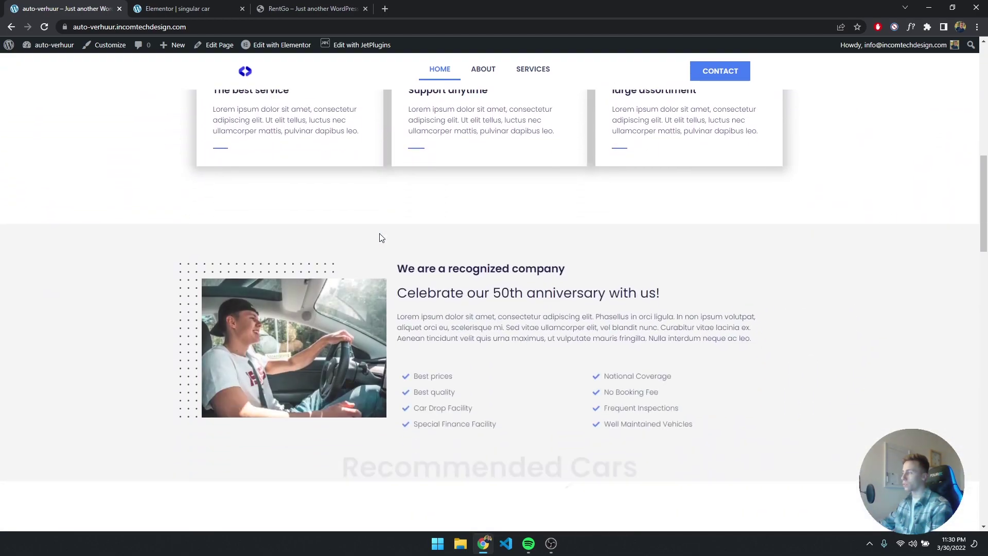
scroll(381, 238, "down", 5)
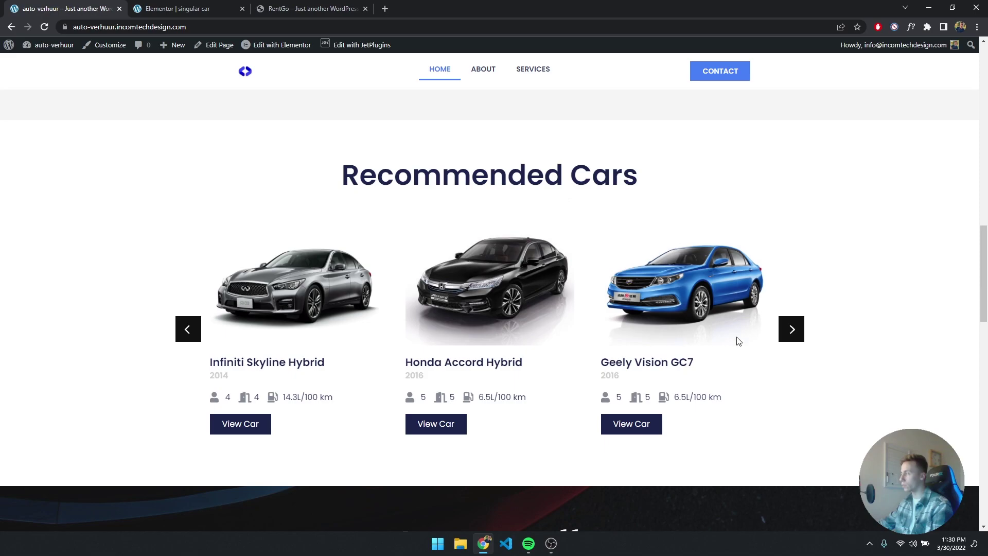
Test the Recommended Cars slider by advancing it repeatedly through the cars.
left_click(798, 337)
left_click(799, 338)
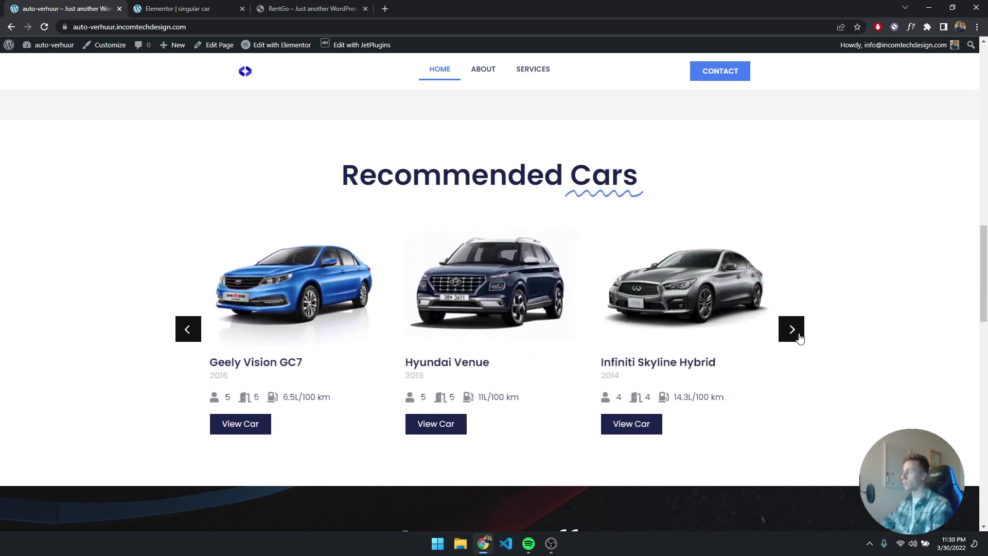
left_click(799, 338)
left_click(800, 338)
left_click(800, 338)
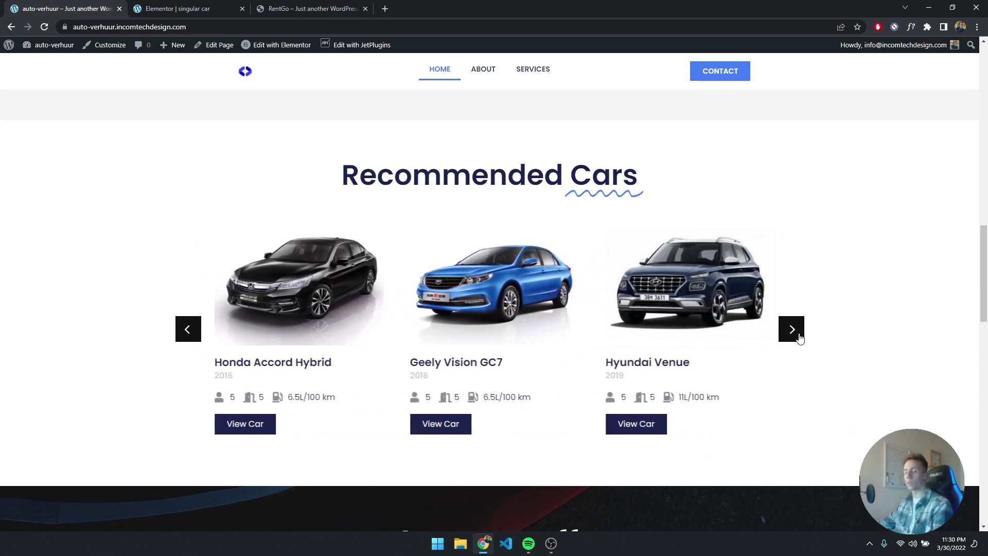
left_click(799, 338)
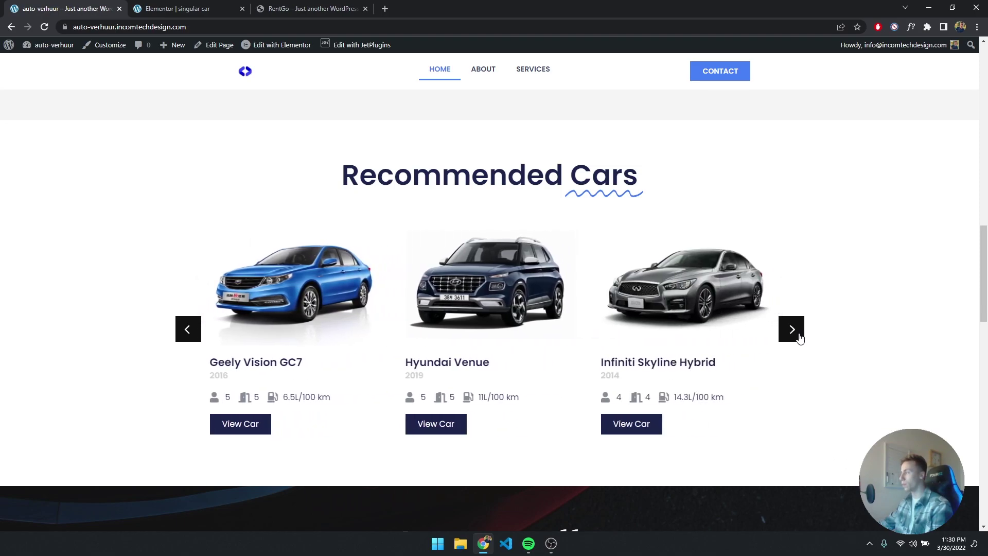
left_click(800, 338)
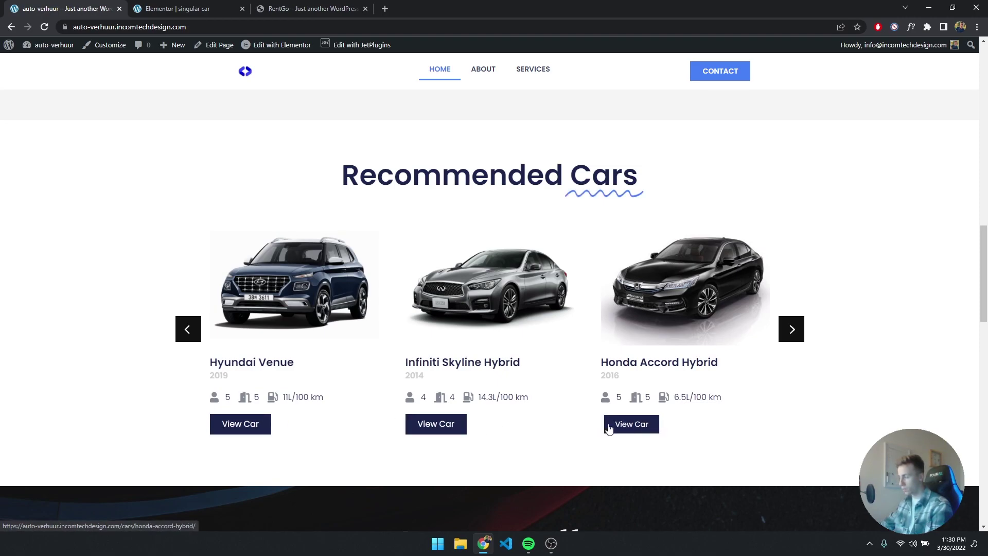
Open the Hyundai Venue's car page from the slider, review its details and return to the home page.
left_click(241, 423)
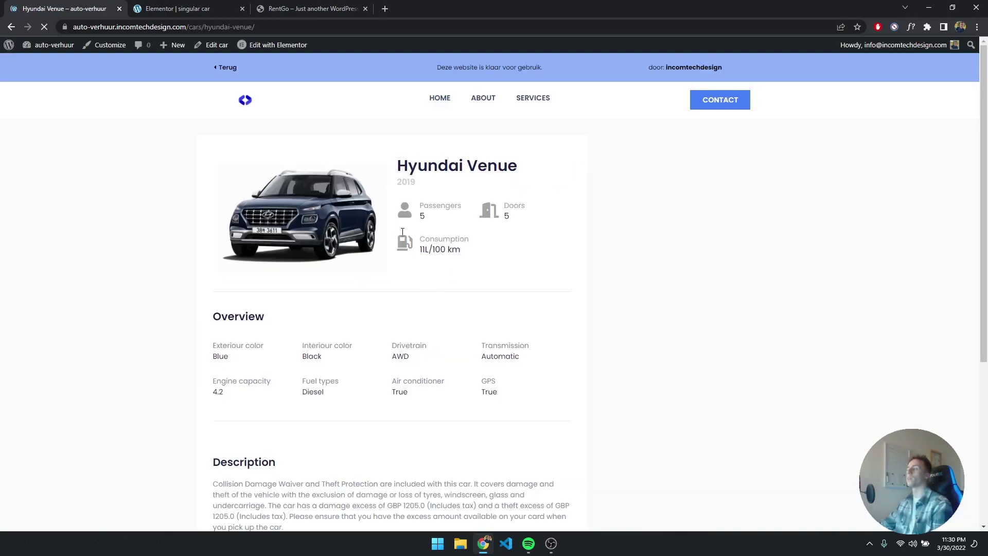
scroll(520, 208, "down", 1)
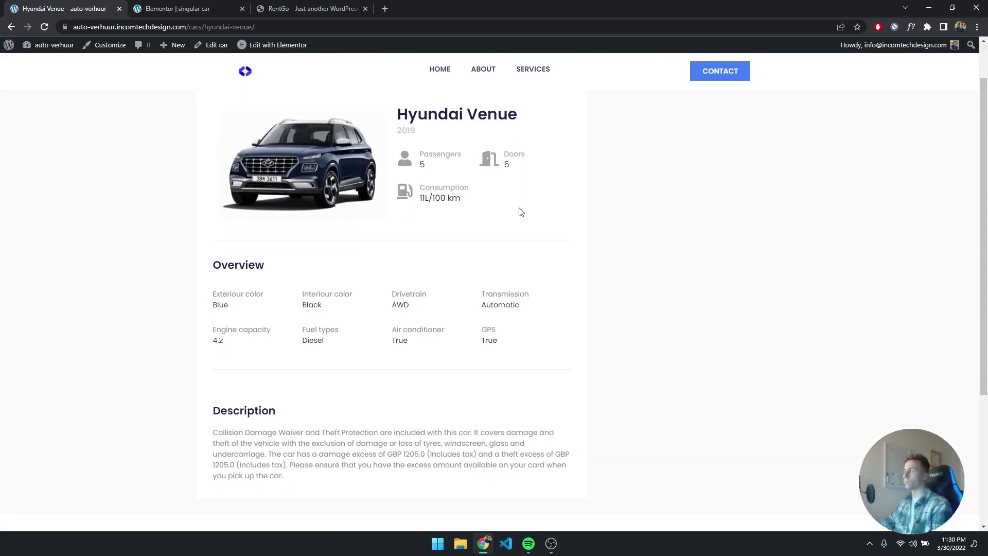
scroll(520, 207, "up", 1)
scroll(520, 210, "down", 5)
scroll(515, 206, "up", 5)
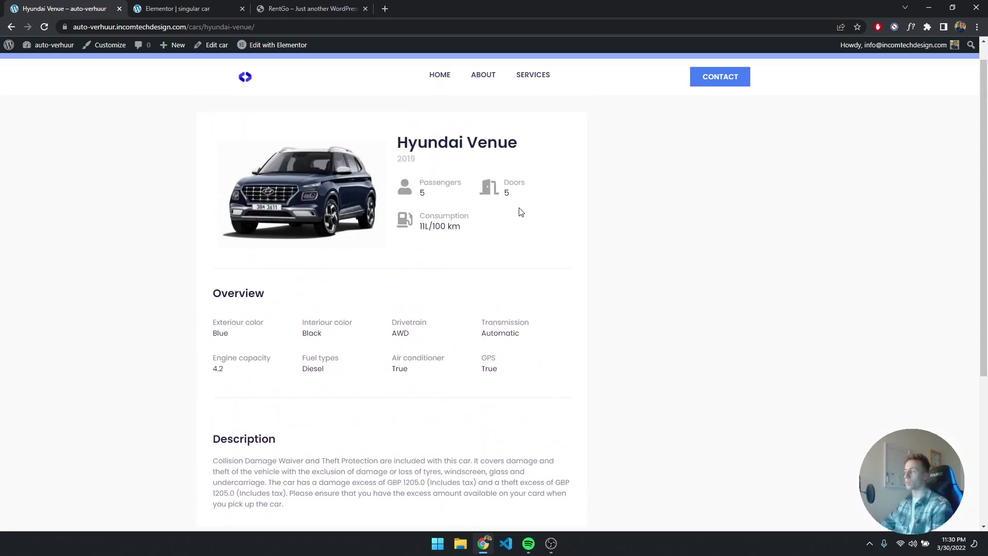
left_click(11, 27)
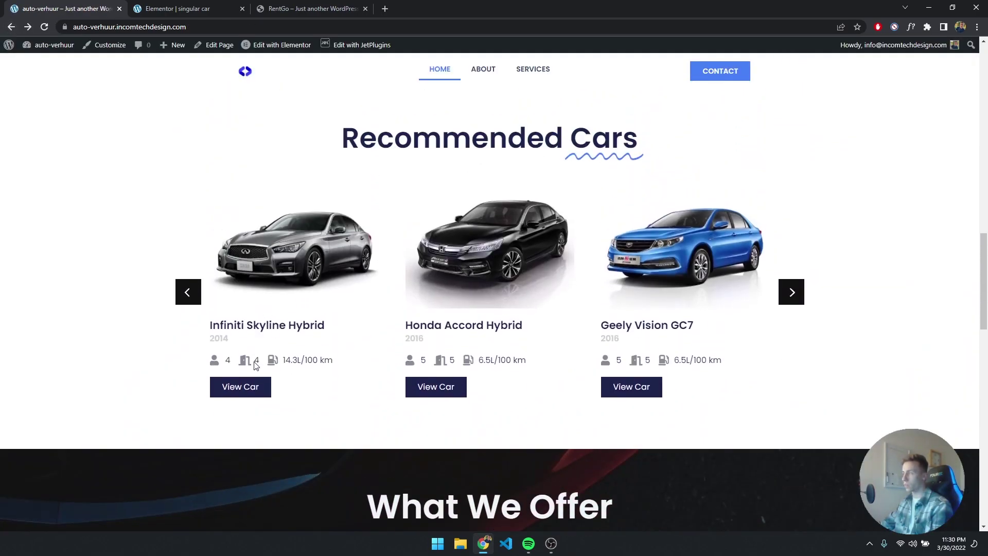
Open the Infiniti Skyline Hybrid's car page from the slider, review its content and return to the home page.
left_click(249, 388)
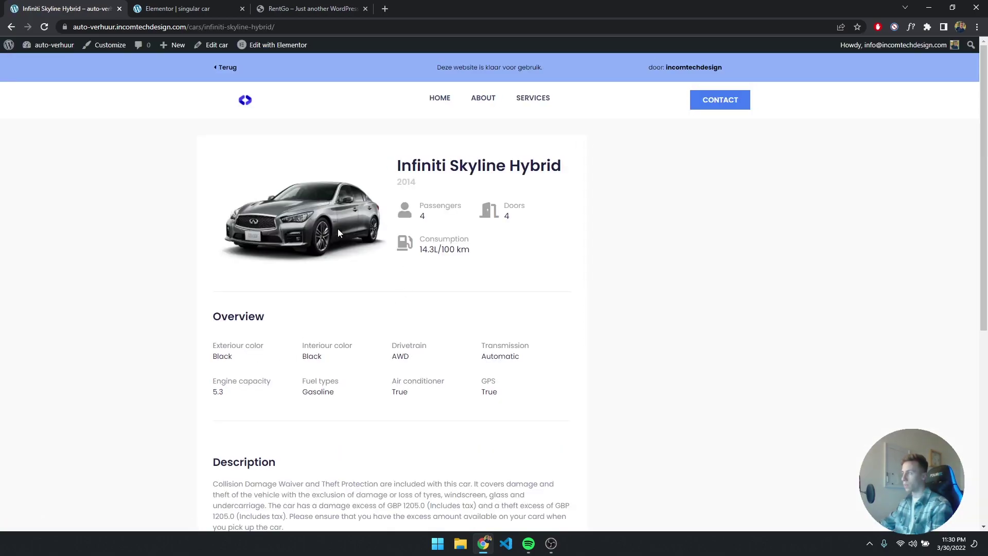
scroll(329, 226, "down", 5)
scroll(328, 225, "up", 5)
scroll(327, 226, "down", 5)
scroll(327, 227, "up", 5)
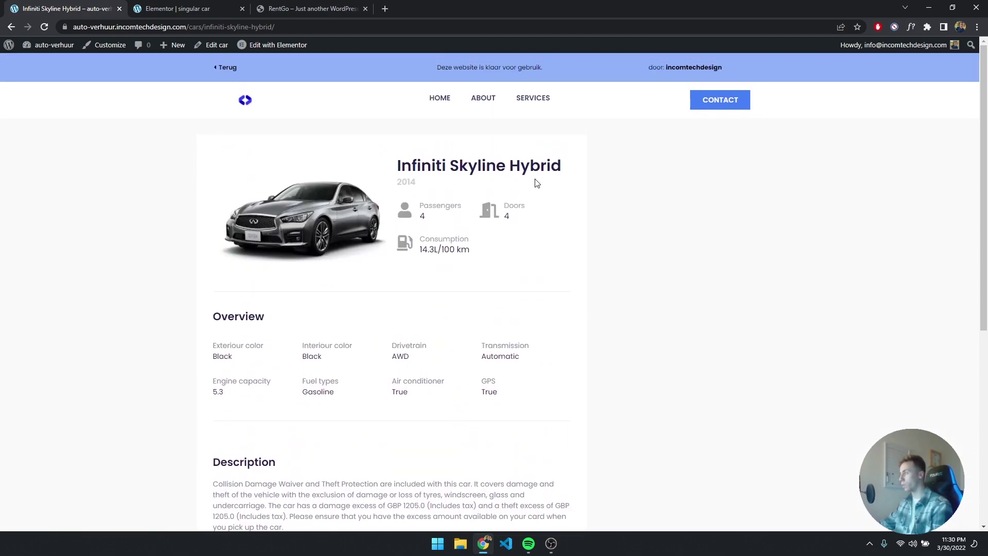
left_click(17, 29)
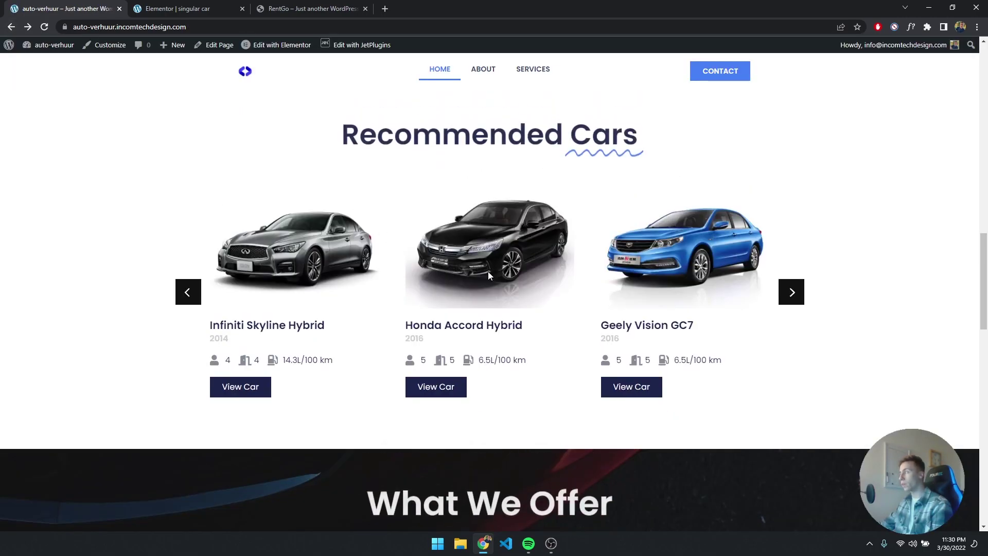
Advance the Recommended Cars slider by two cars and check how the section sits on the home page.
left_click(791, 292)
left_click(791, 294)
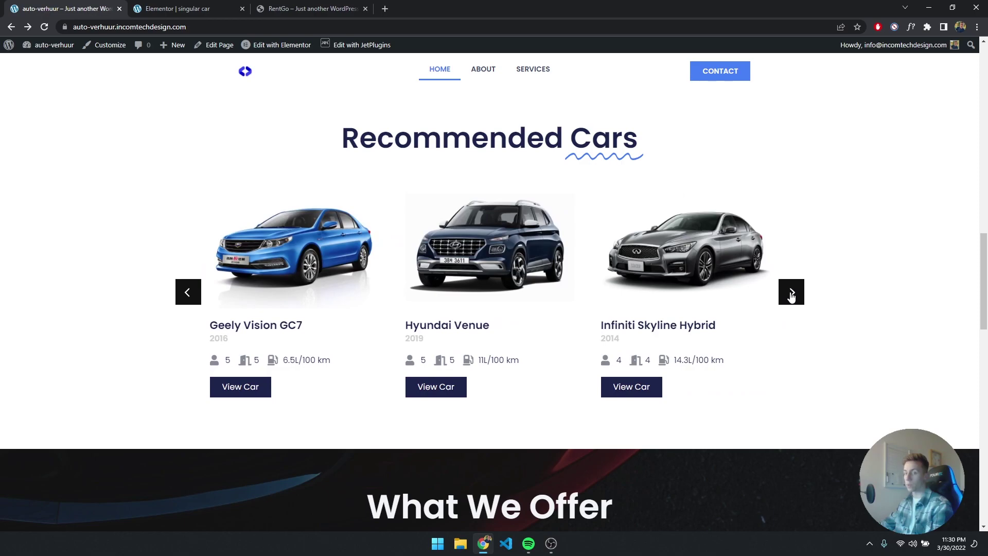
scroll(883, 272, "up", 5)
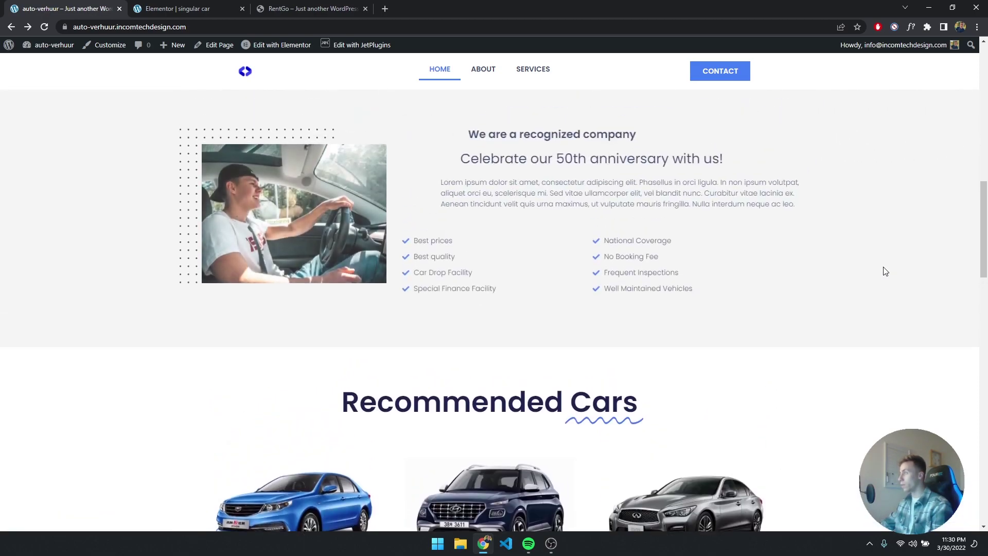
scroll(883, 272, "down", 5)
scroll(883, 272, "up", 1)
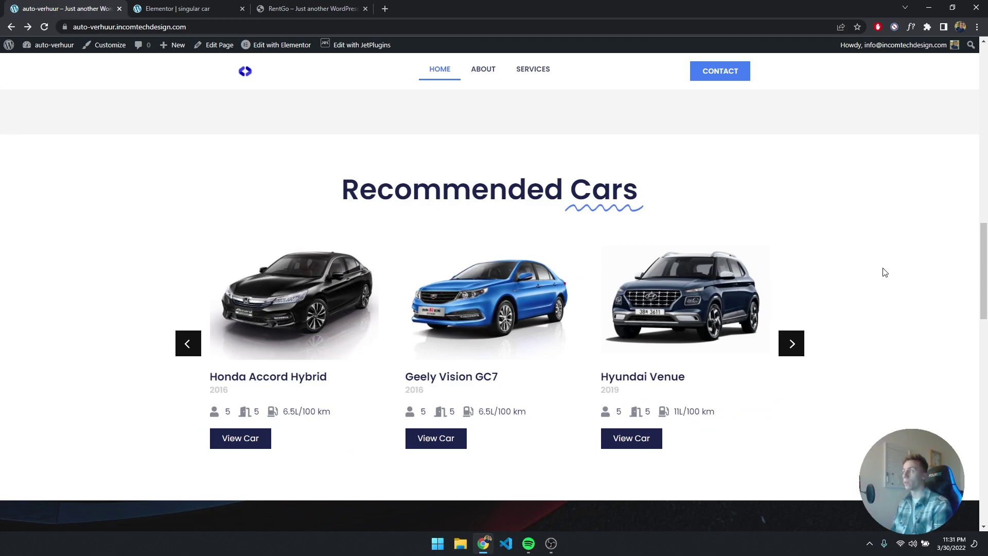
Compare the RentGo demo's Get Our Rental Cars section with the home page's Recommended Cars section.
left_click(308, 9)
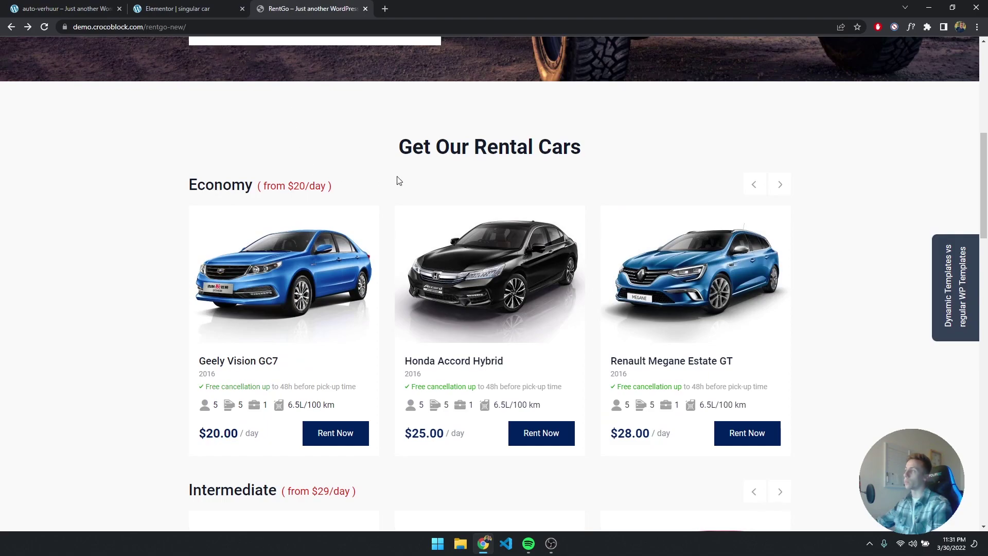
left_click(113, 5)
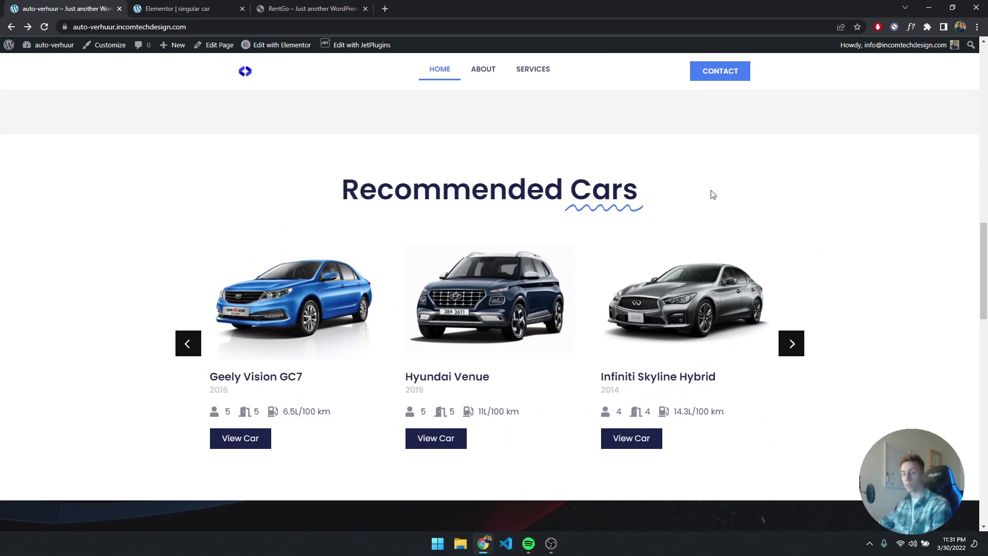
scroll(712, 194, "down", 1)
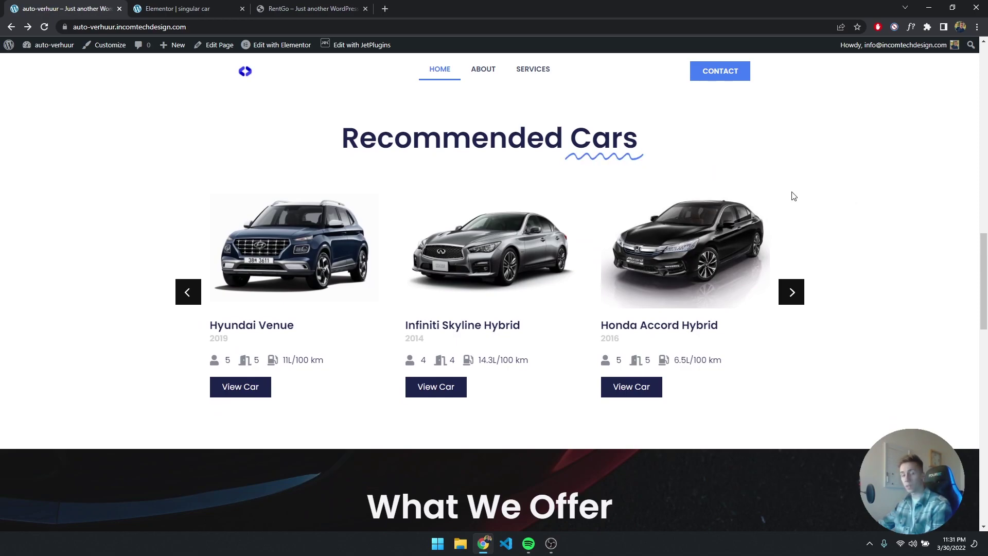
Open incomtechdesign.com in a new browser tab, look over its home page and view its Contact page.
left_click(384, 6)
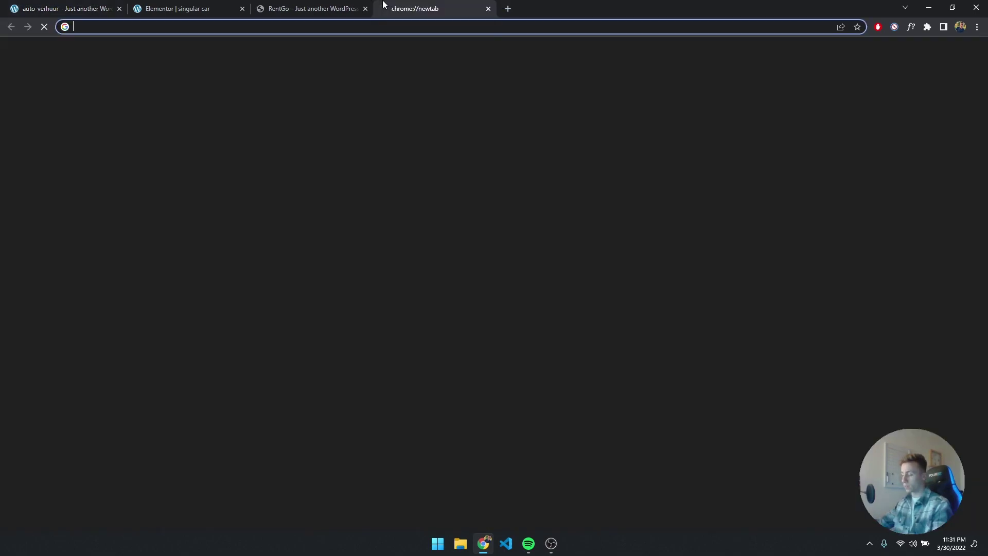
type("inc")
key("Return")
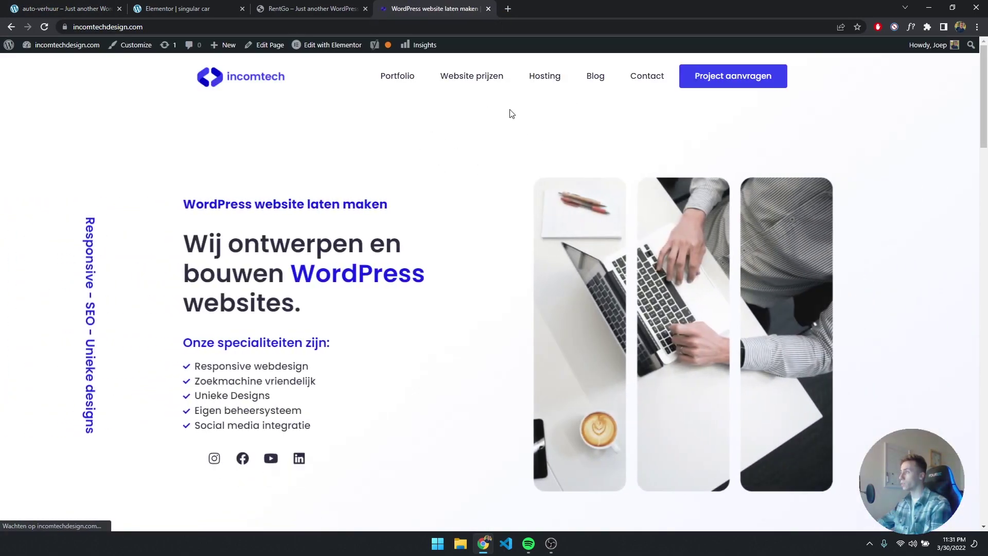
scroll(511, 183, "down", 3)
scroll(426, 208, "up", 3)
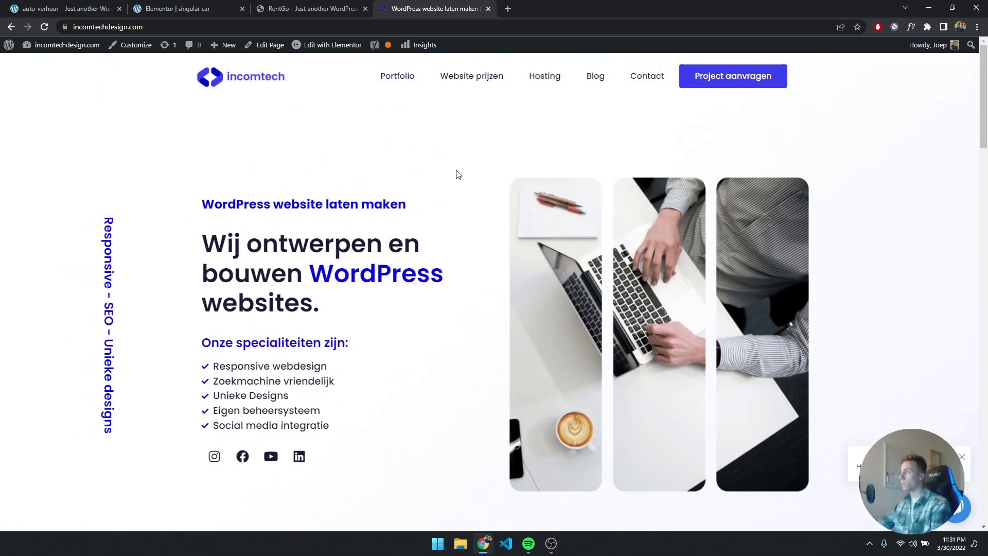
left_click(655, 84)
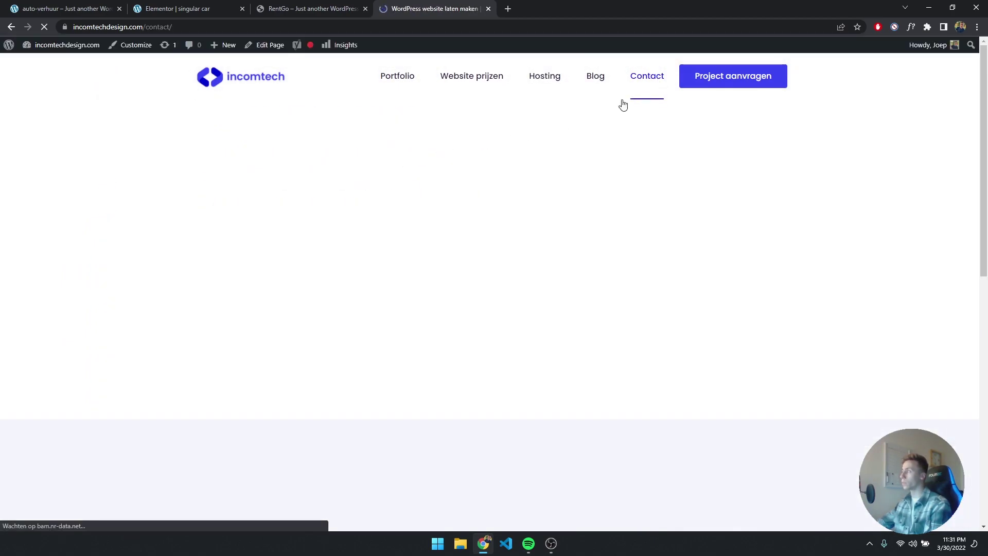
scroll(559, 150, "down", 6)
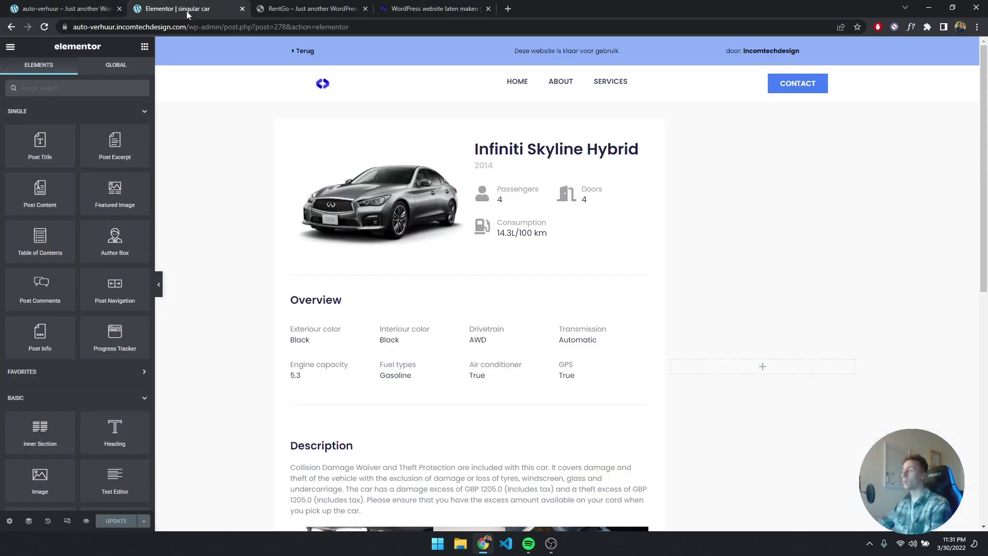
Look at the singular car template in Elementor and return to the live auto-verhuur home page.
left_click(168, 9)
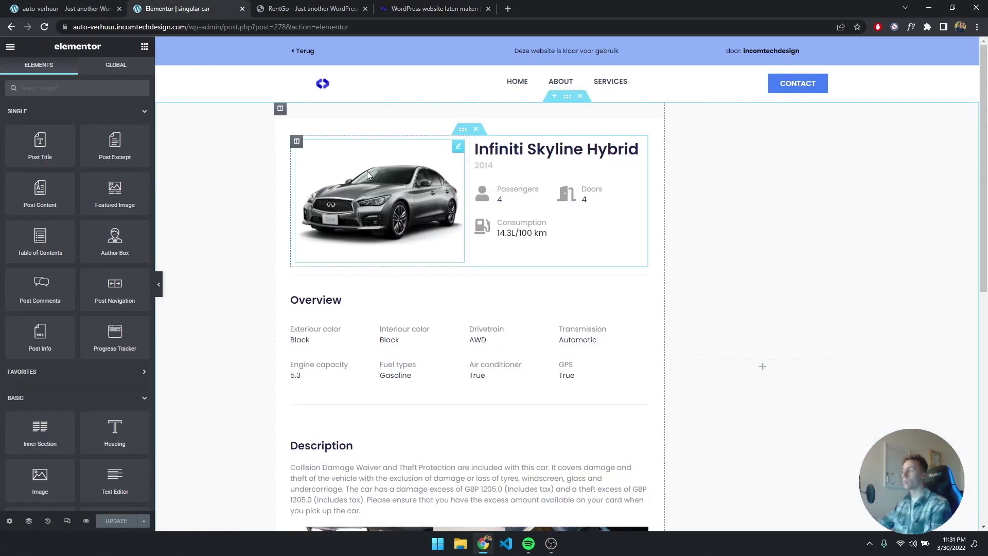
left_click(71, 14)
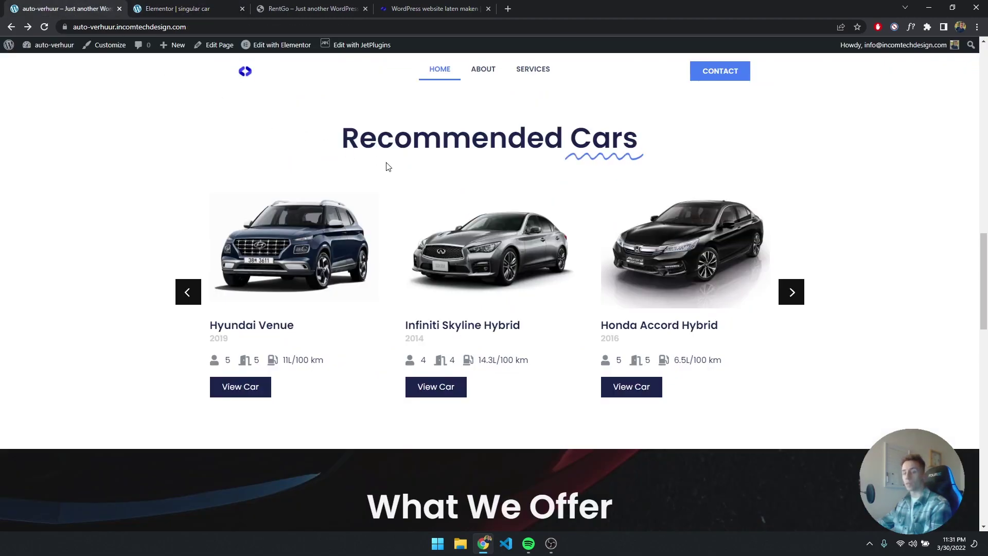